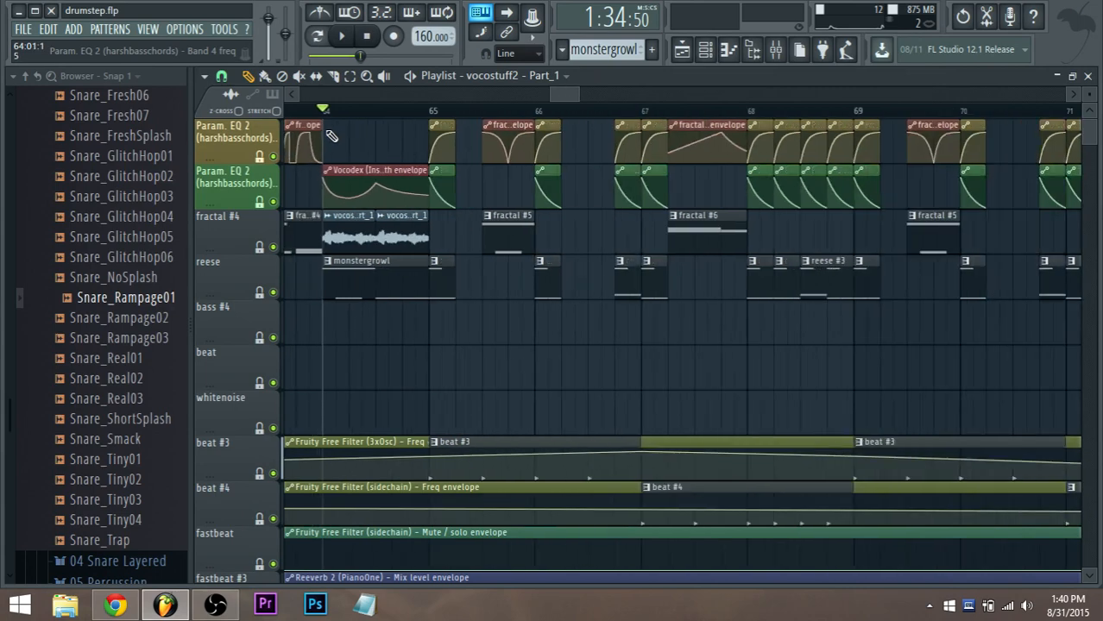
{"action": "scroll", "coordinate": [316, 120], "scroll_direction": "up", "scroll_amount": 2}
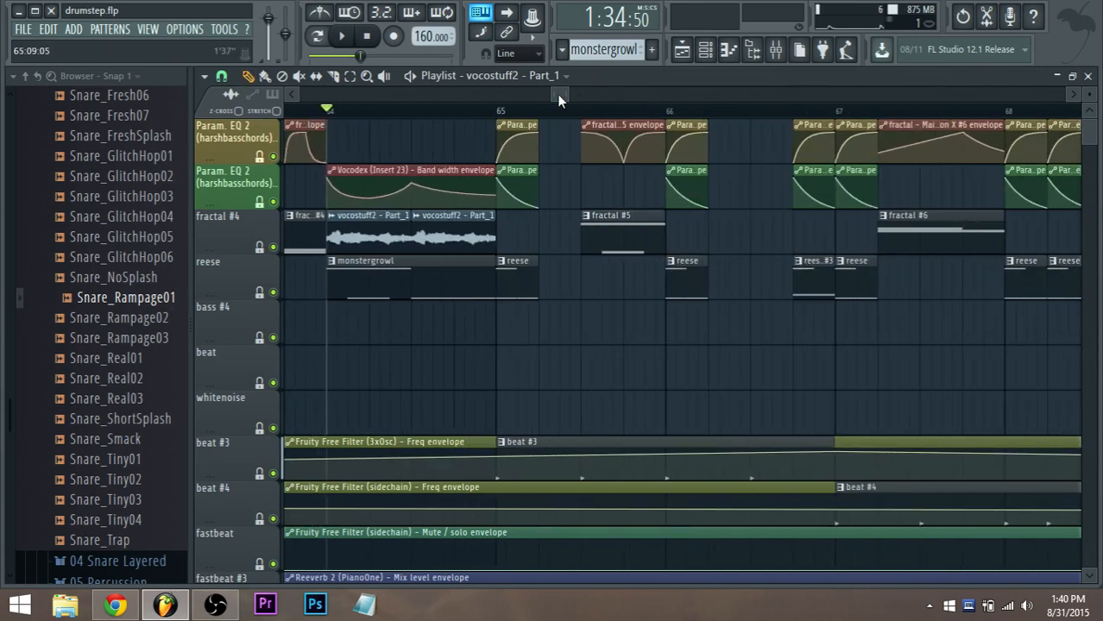
{"action": "mouse_move", "coordinate": [560, 100]}
{"action": "left_mouse_down"}
{"action": "mouse_move", "coordinate": [537, 99]}
{"action": "mouse_move", "coordinate": [557, 101]}
{"action": "left_mouse_up"}
{"action": "scroll", "coordinate": [714, 180], "scroll_direction": "down", "scroll_amount": 4}
{"action": "scroll", "coordinate": [828, 185], "scroll_direction": "up", "scroll_amount": 1}
{"action": "scroll", "coordinate": [827, 184], "scroll_direction": "up", "scroll_amount": 2}
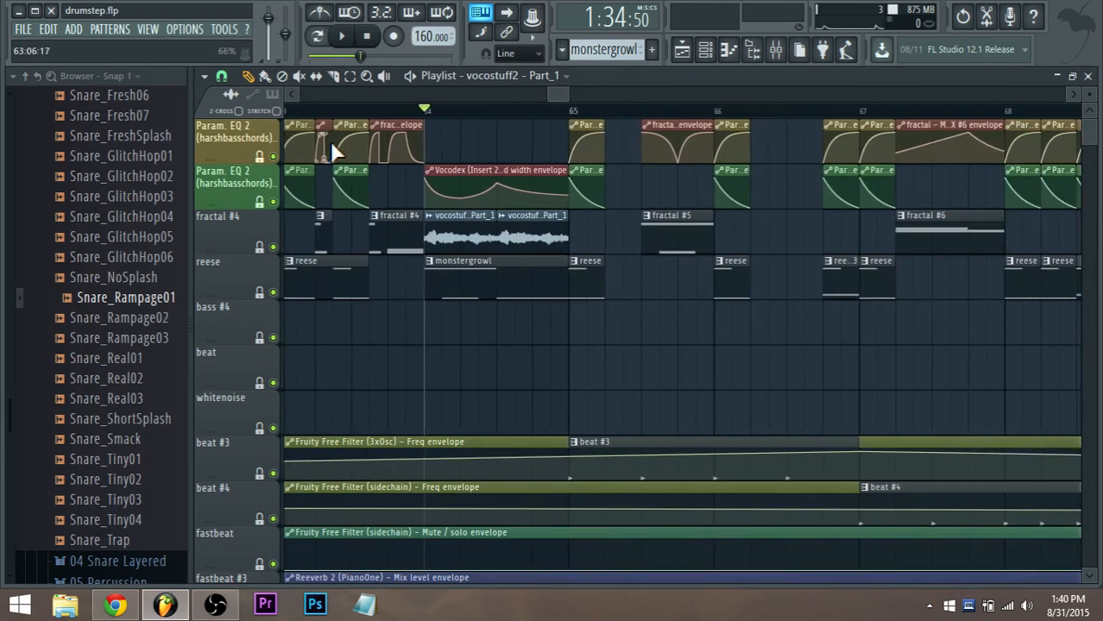
{"action": "left_click", "coordinate": [707, 51]}
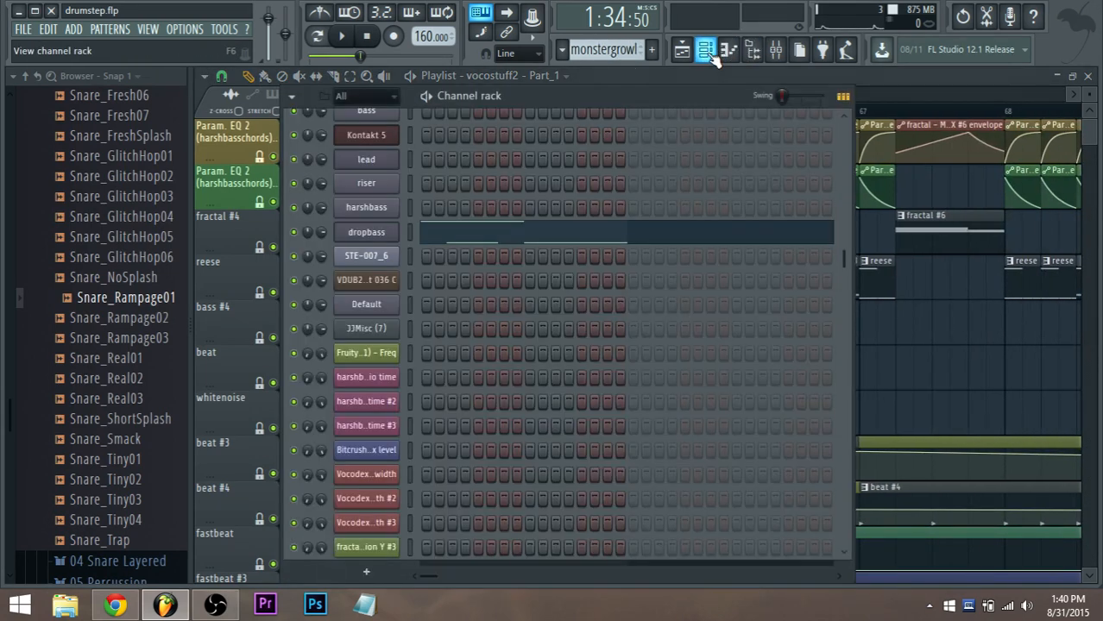
{"action": "left_click", "coordinate": [707, 51]}
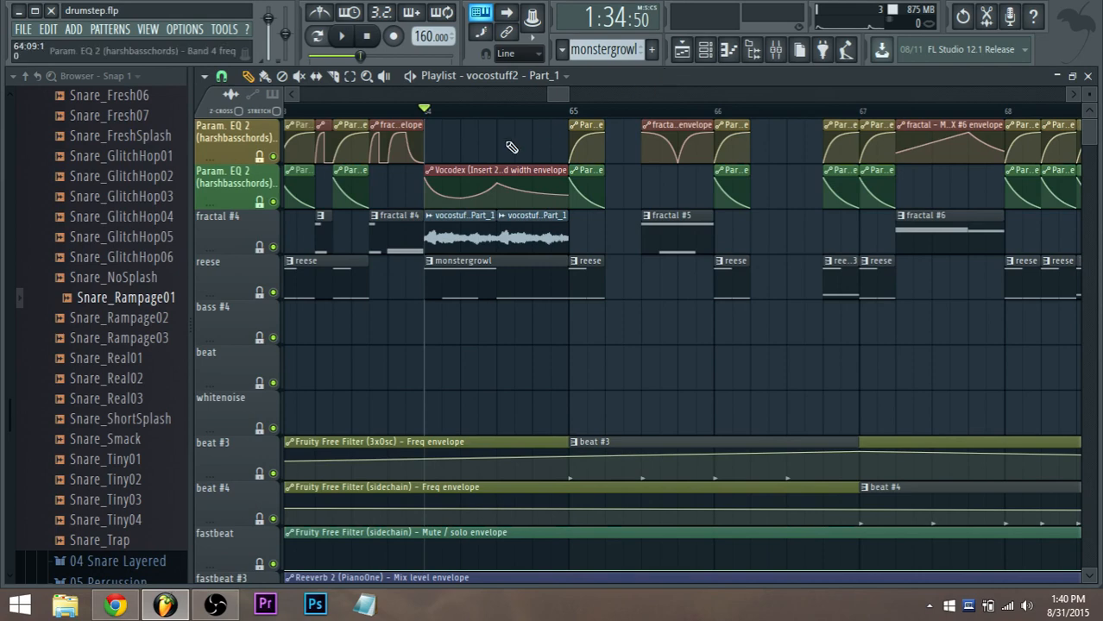
Select bar 64, spanning the monstergrowl clip, as the playback range on the playlist timeline
{"action": "scroll", "coordinate": [420, 142], "scroll_direction": "down", "scroll_amount": 1}
{"action": "scroll", "coordinate": [503, 167], "scroll_direction": "down", "scroll_amount": 1}
{"action": "scroll", "coordinate": [503, 166], "scroll_direction": "down", "scroll_amount": 2}
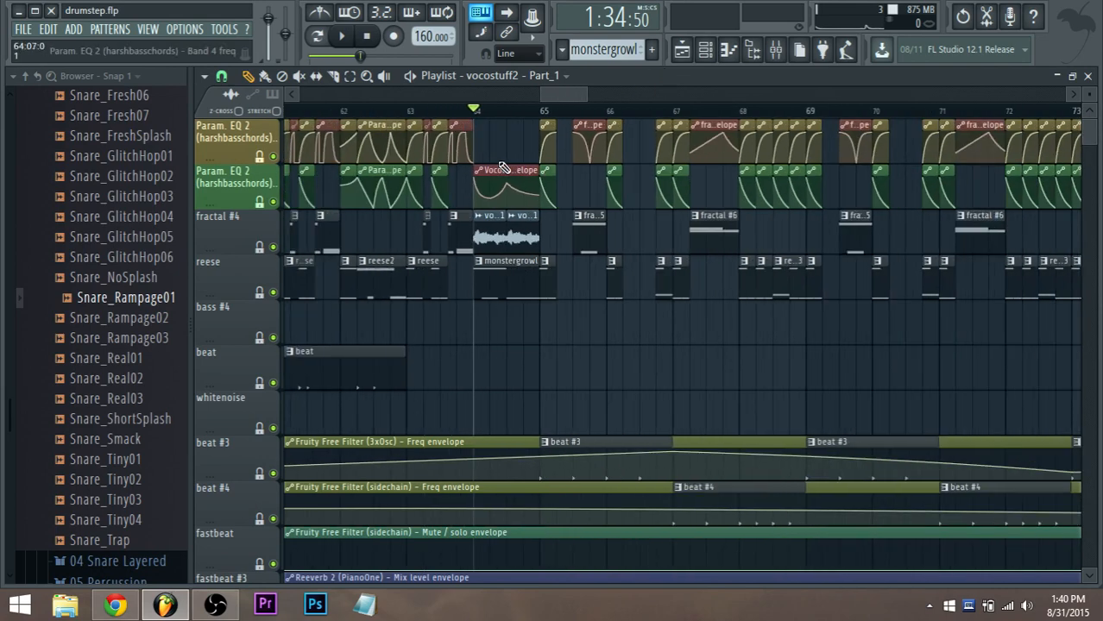
{"action": "scroll", "coordinate": [500, 278], "scroll_direction": "up", "scroll_amount": 2}
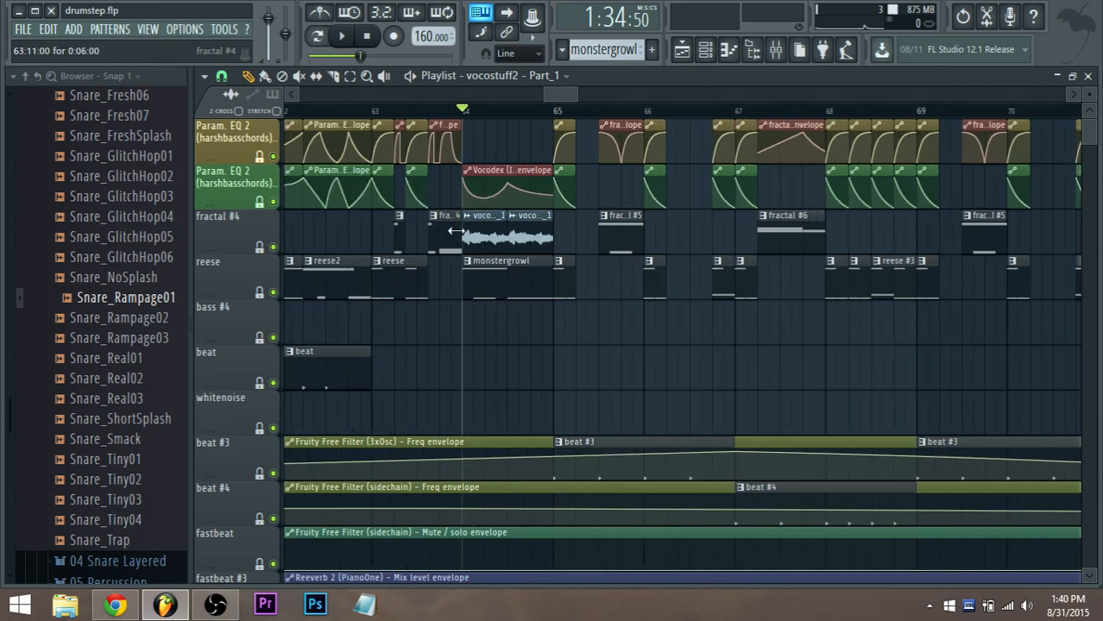
{"action": "scroll", "coordinate": [500, 147], "scroll_direction": "up", "scroll_amount": 1}
{"action": "left_click_drag", "start_coordinate": [480, 115], "coordinate": [615, 135]}
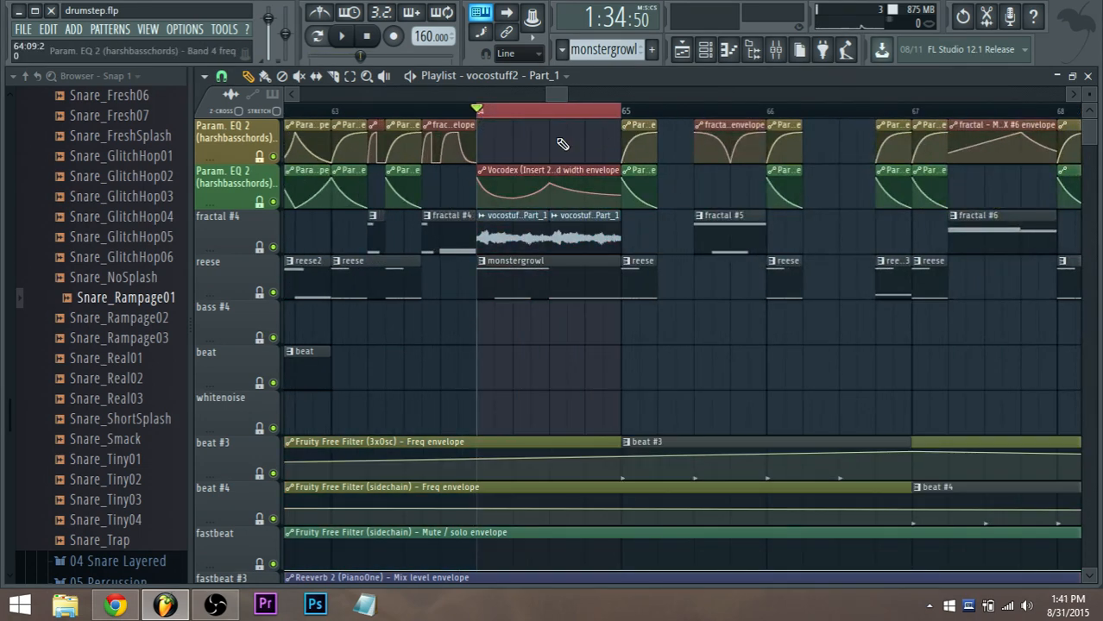
Show the channel rack lower over the playlist and open the dropbass channel's Sytrus synth
{"action": "left_click", "coordinate": [705, 49]}
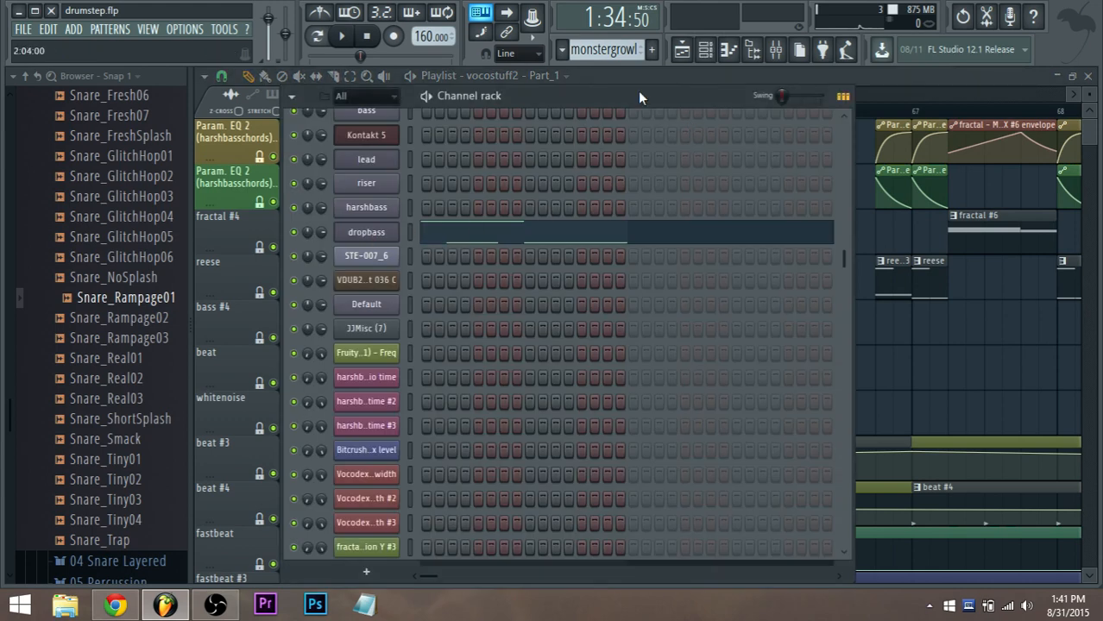
{"action": "left_click_drag", "start_coordinate": [639, 97], "coordinate": [693, 304]}
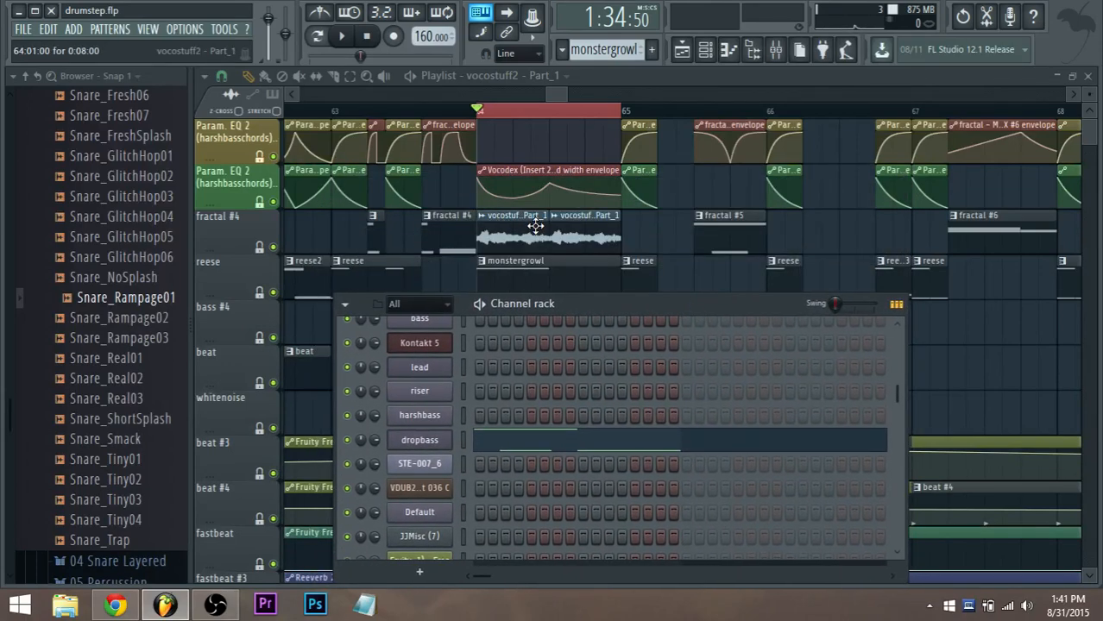
{"action": "scroll", "coordinate": [454, 285], "scroll_direction": "up", "scroll_amount": 1}
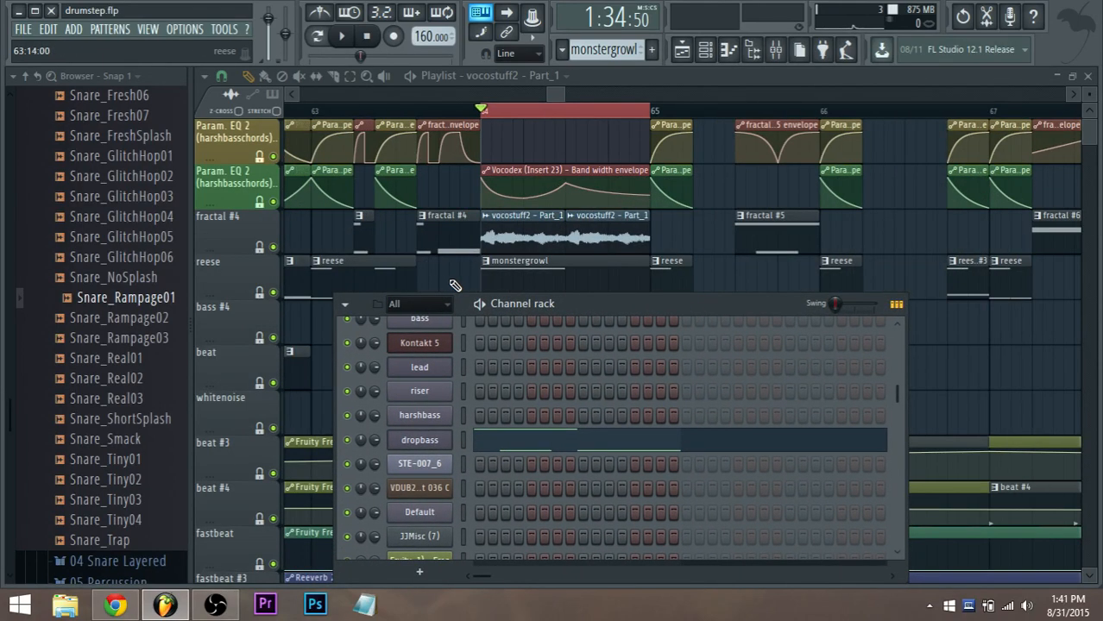
{"action": "key", "text": "F6"}
{"action": "scroll", "coordinate": [462, 285], "scroll_direction": "up", "scroll_amount": 2}
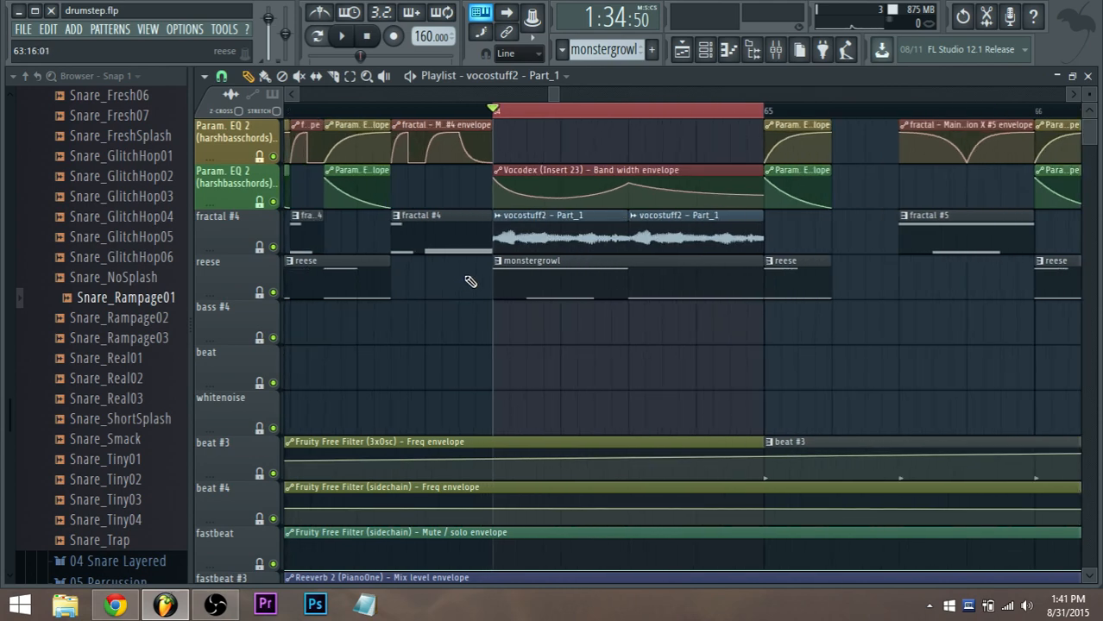
{"action": "left_click", "coordinate": [705, 50]}
{"action": "left_click", "coordinate": [451, 432]}
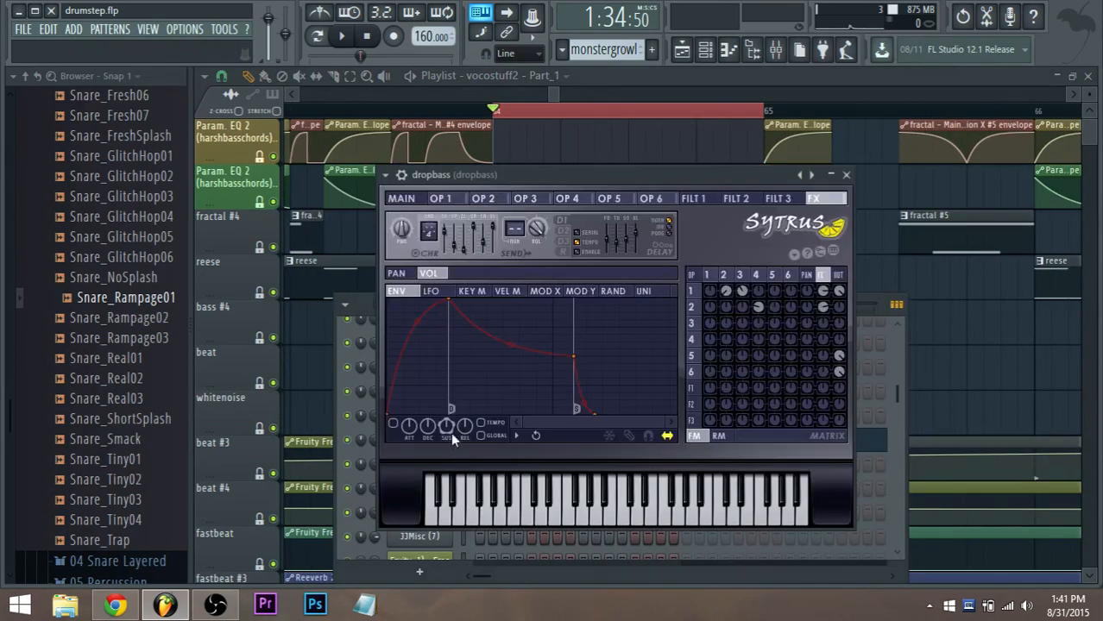
Open the Vocodex effect on the mixer's vocodex2 insert
{"action": "left_click", "coordinate": [776, 49]}
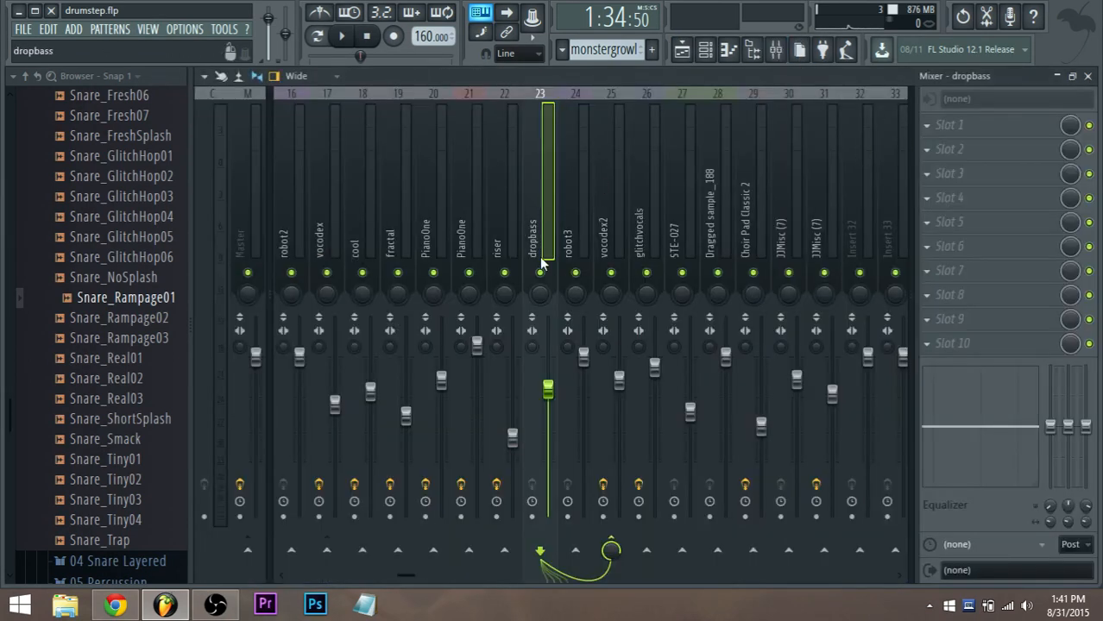
{"action": "left_click", "coordinate": [576, 257]}
{"action": "left_click", "coordinate": [611, 254]}
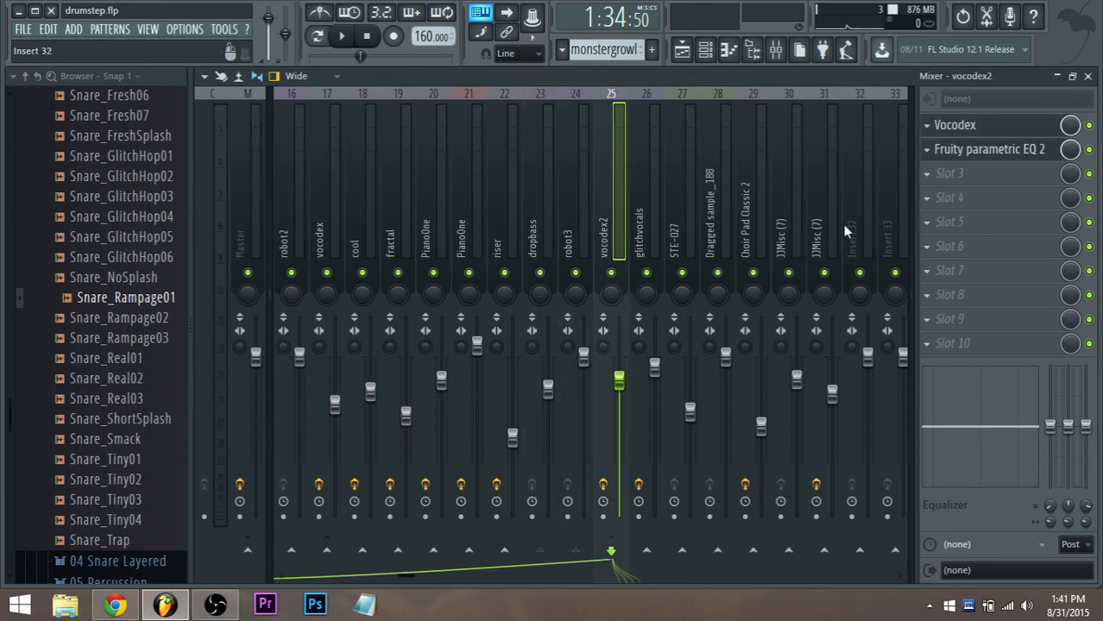
{"action": "left_click", "coordinate": [1002, 131]}
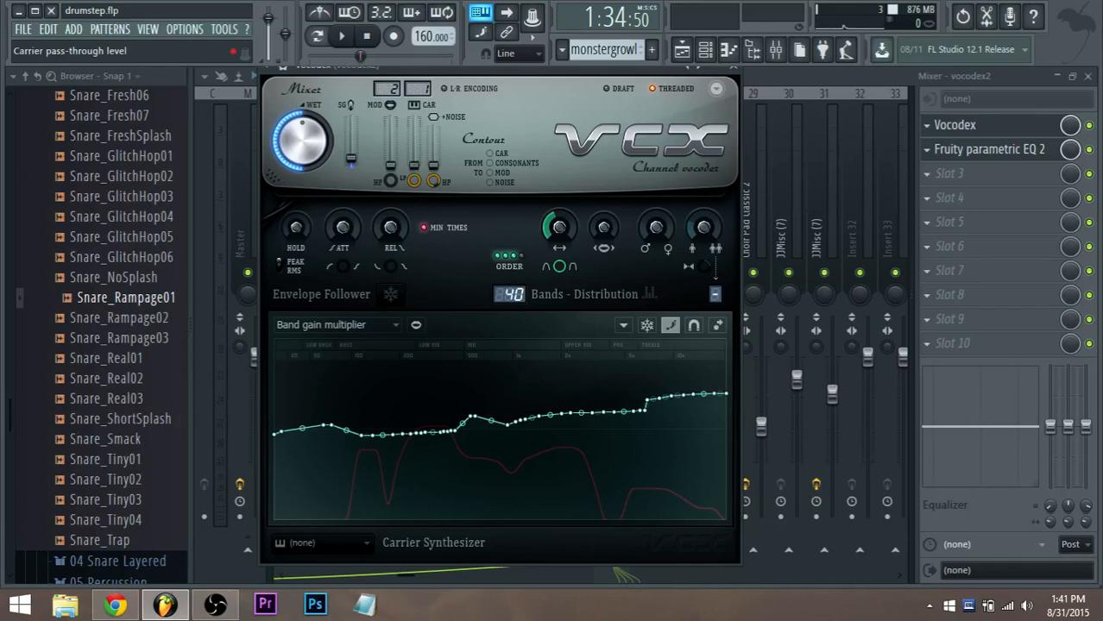
Play the selected range and set Vocodex's carrier pass-through level to about -9.7 dB
{"action": "key", "text": "space"}
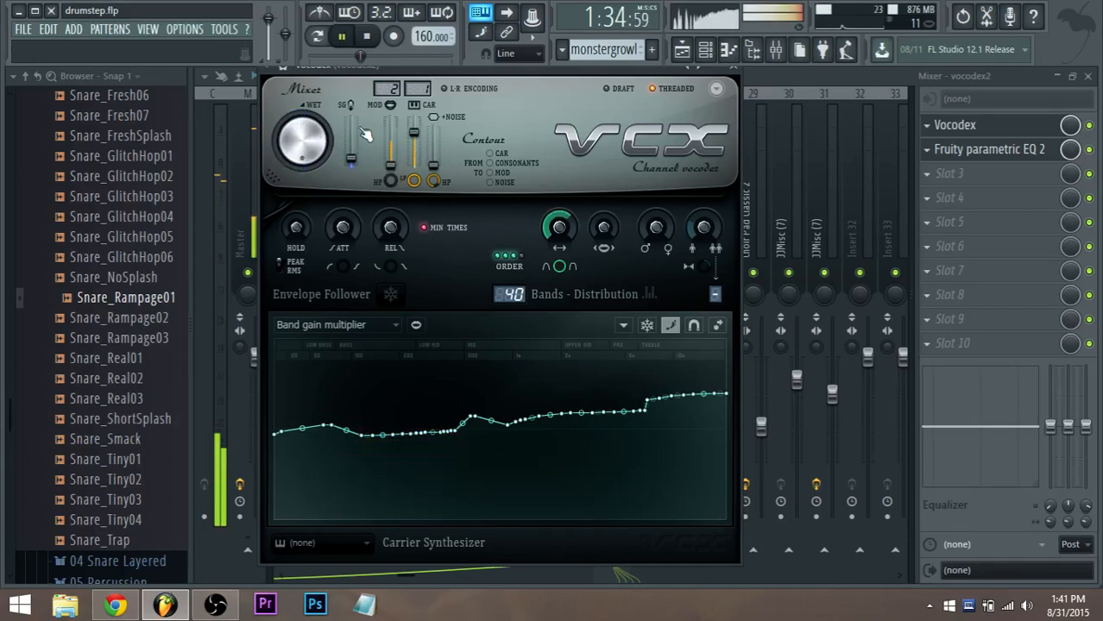
{"action": "left_click_drag", "start_coordinate": [414, 131], "coordinate": [414, 141]}
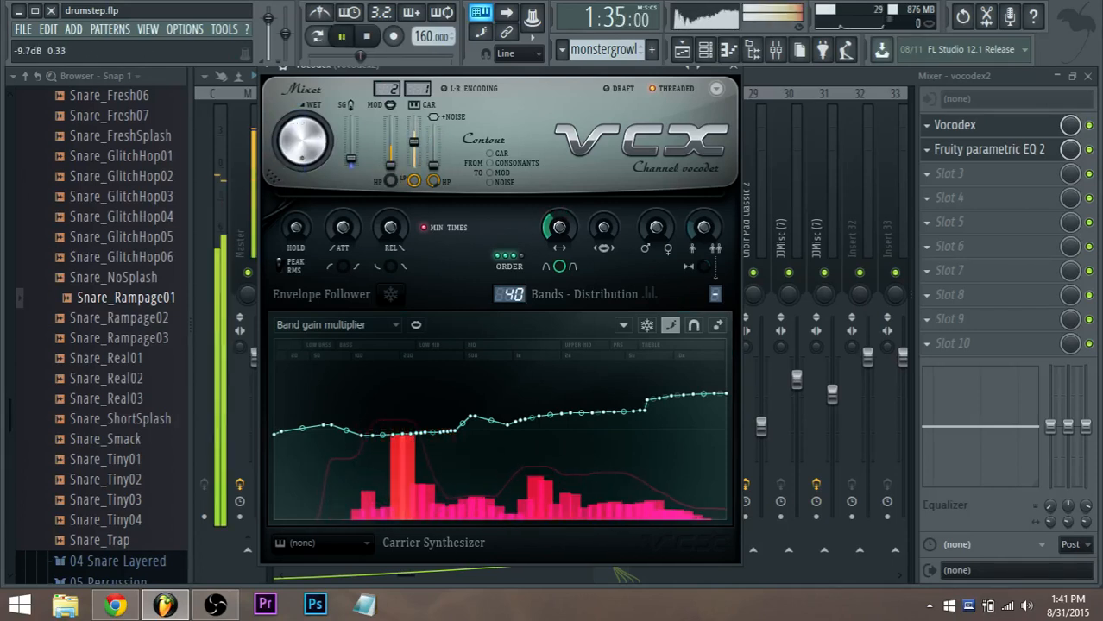
{"action": "key", "text": "space"}
Return to the dropbass Sytrus synth and examine the waveforms, frequency ratios and matrix routing of operators 1, 2 and 3
{"action": "left_click", "coordinate": [729, 50]}
{"action": "left_click", "coordinate": [458, 437]}
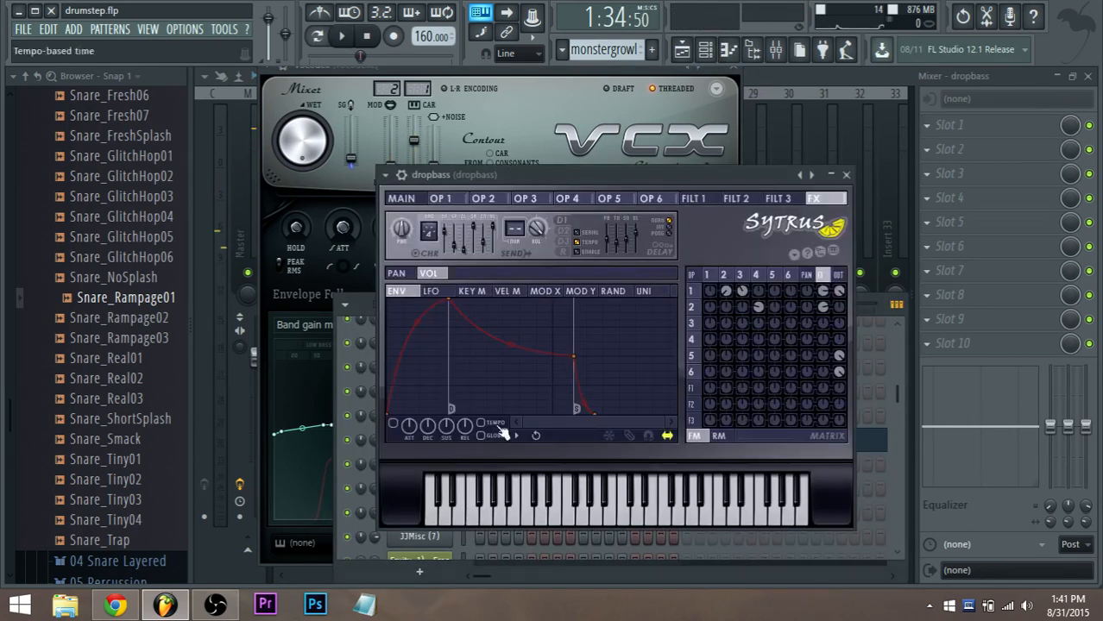
{"action": "left_click", "coordinate": [706, 274]}
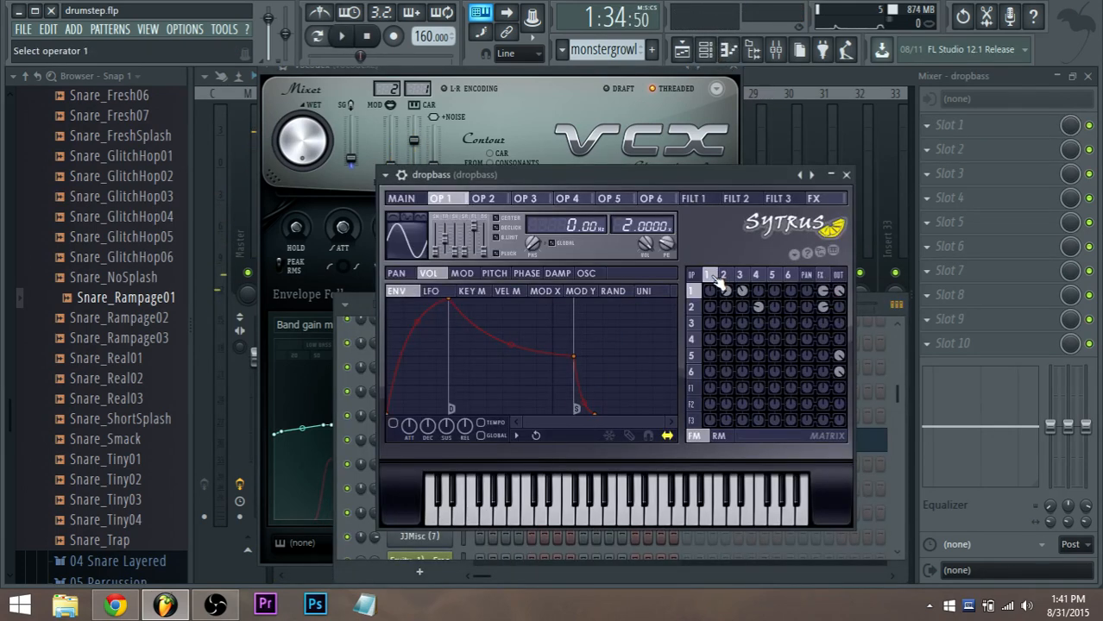
{"action": "left_click", "coordinate": [402, 199]}
{"action": "left_click", "coordinate": [440, 200]}
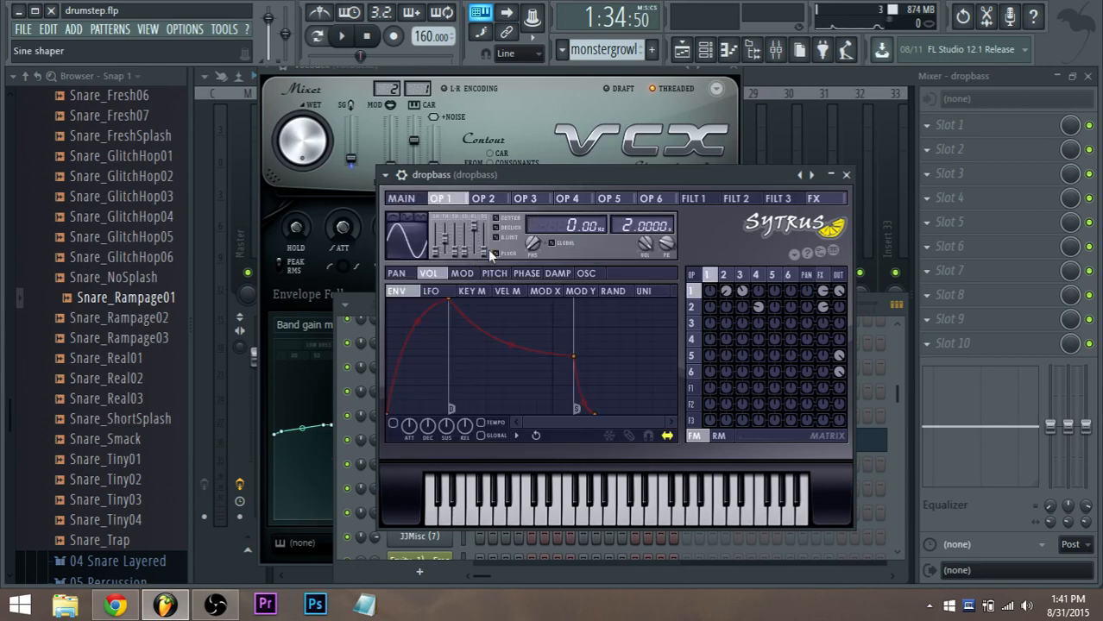
{"action": "left_click", "coordinate": [726, 275]}
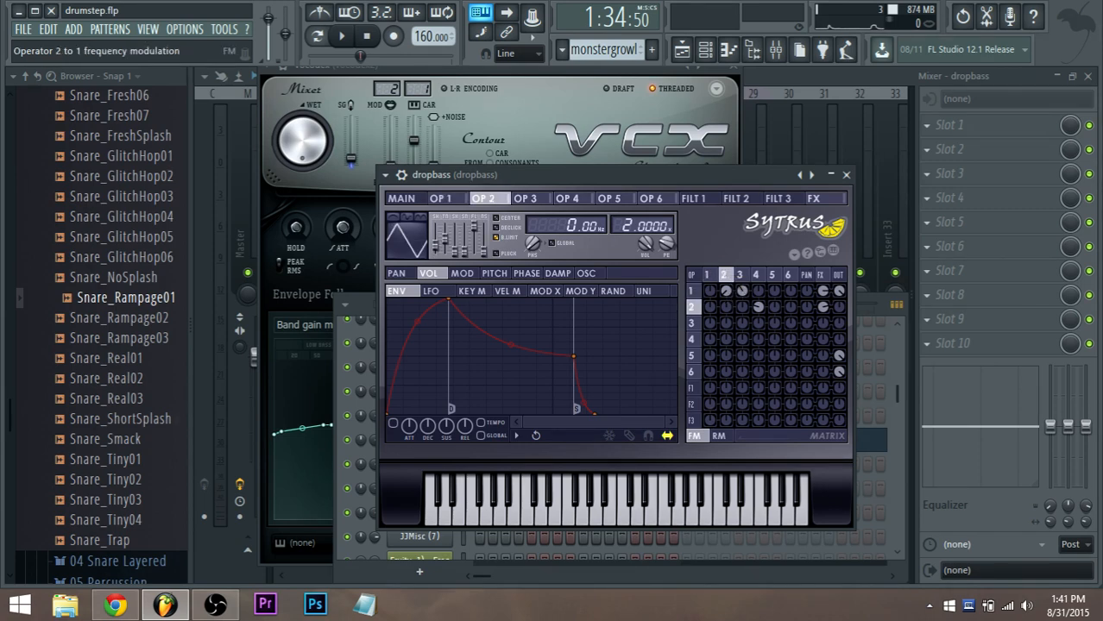
{"action": "left_click", "coordinate": [741, 276]}
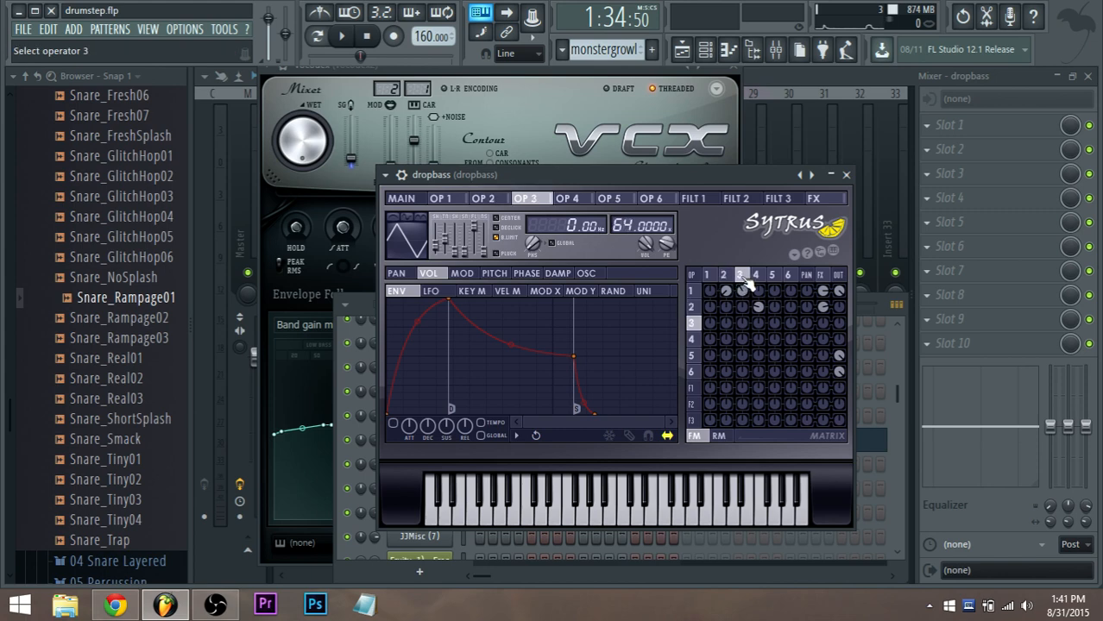
{"action": "left_click", "coordinate": [742, 292]}
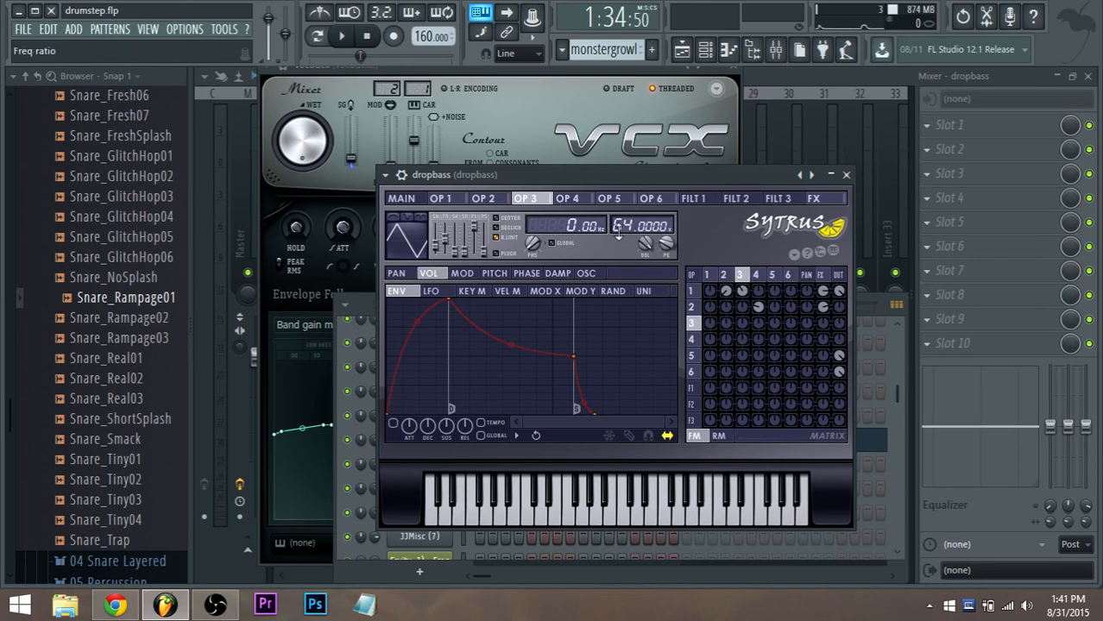
{"action": "left_click_drag", "start_coordinate": [618, 233], "coordinate": [618, 246]}
Try a frequency ratio of 2.0000 on operator 4, then restore it to 1.0000
{"action": "left_click", "coordinate": [757, 274]}
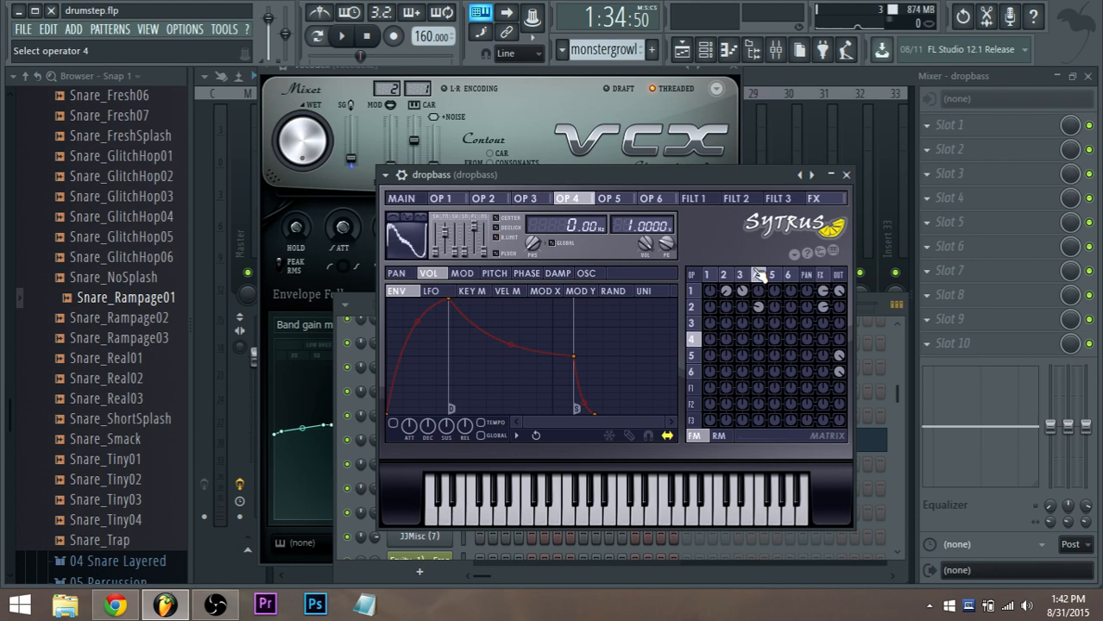
{"action": "left_click", "coordinate": [741, 274]}
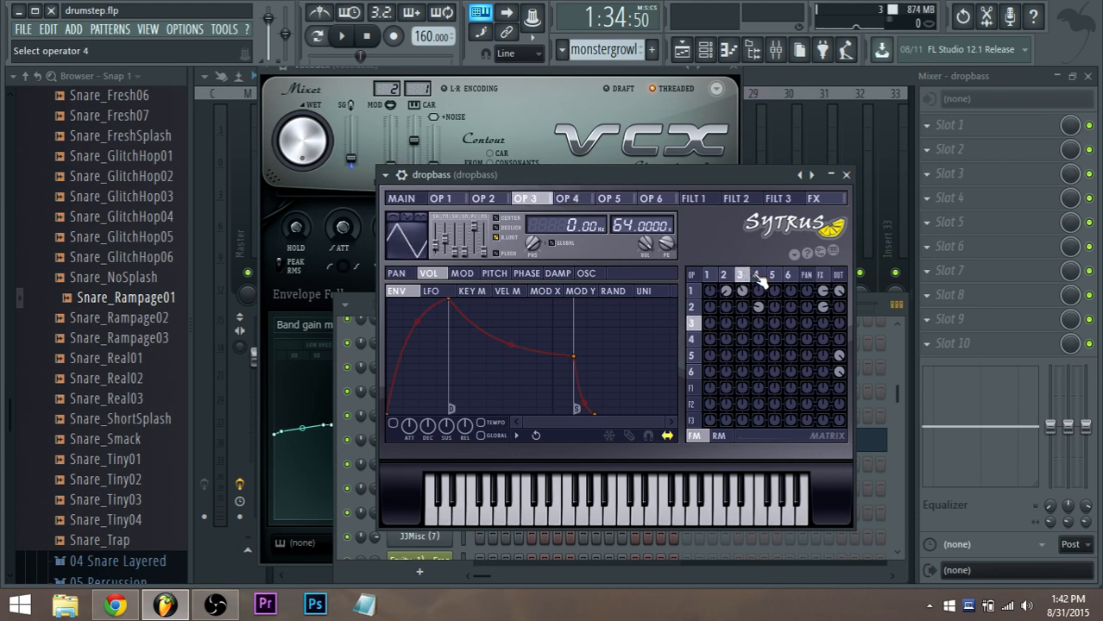
{"action": "left_click", "coordinate": [757, 274]}
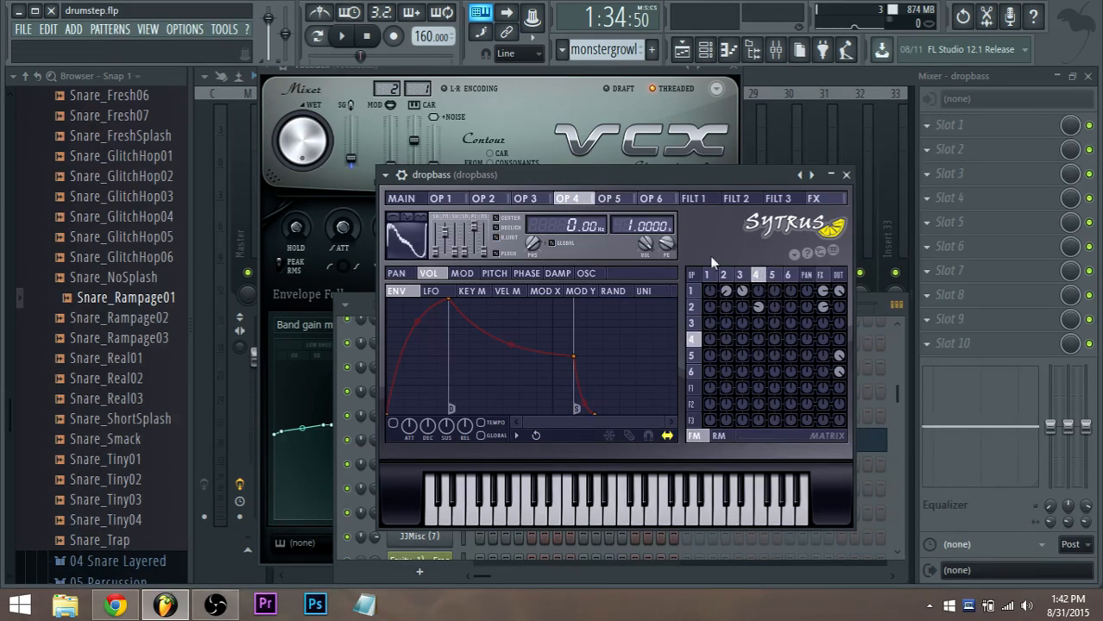
{"action": "left_click", "coordinate": [629, 225]}
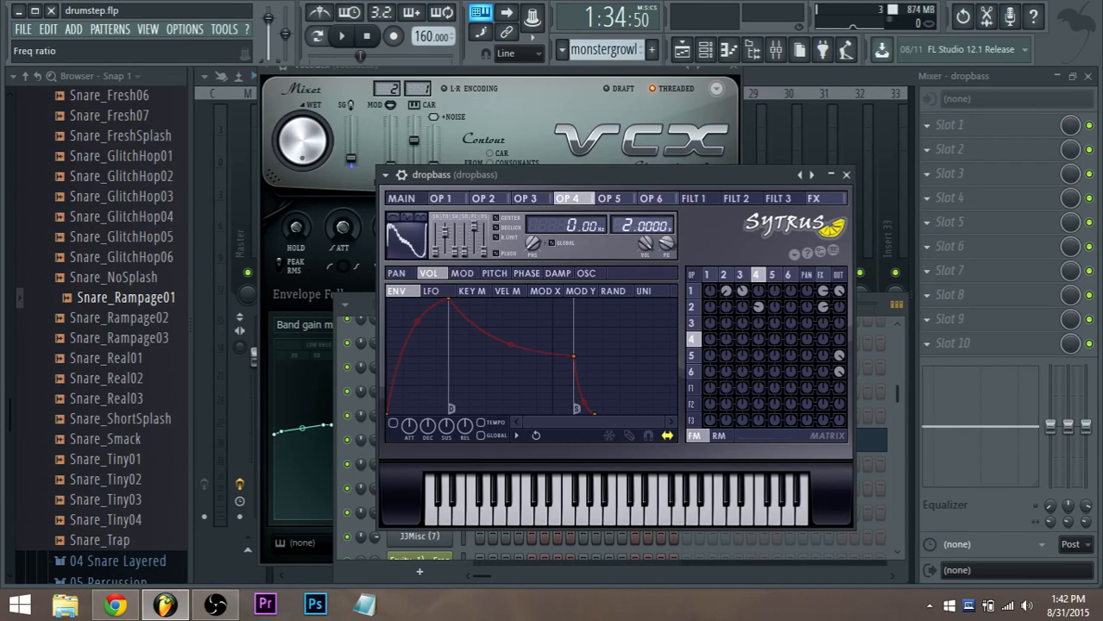
{"action": "left_click", "coordinate": [756, 307]}
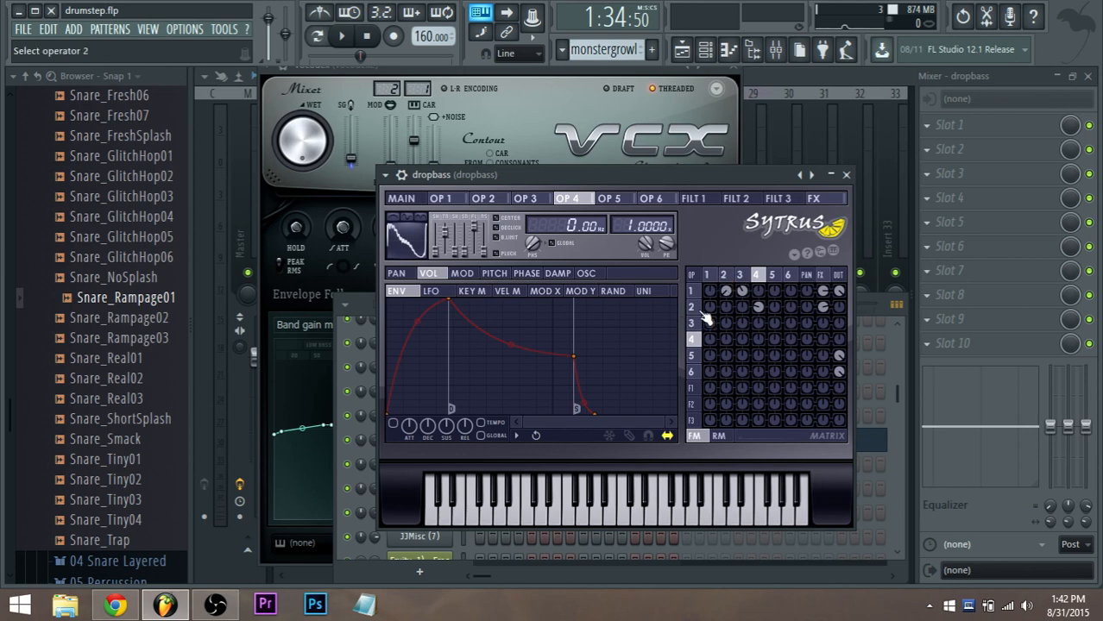
Examine operator 1's modulation X mapping curve
{"action": "left_click", "coordinate": [712, 290]}
{"action": "left_click", "coordinate": [462, 273]}
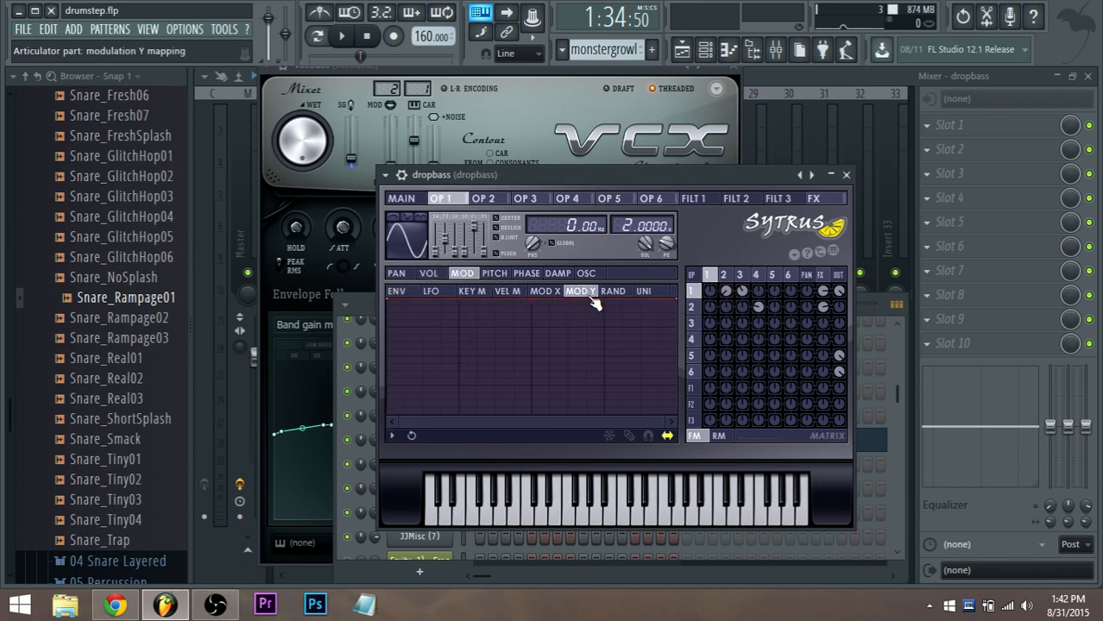
{"action": "left_click", "coordinate": [545, 291]}
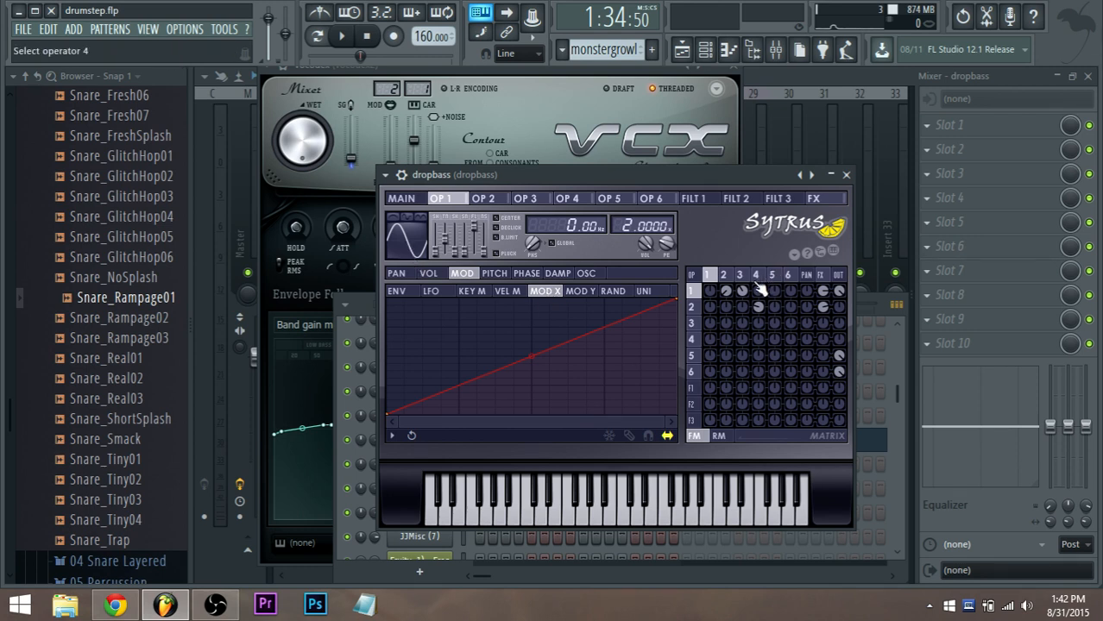
{"action": "mouse_move", "coordinate": [536, 359]}
{"action": "left_mouse_down"}
{"action": "mouse_move", "coordinate": [535, 332]}
{"action": "mouse_move", "coordinate": [535, 358]}
{"action": "left_mouse_up"}
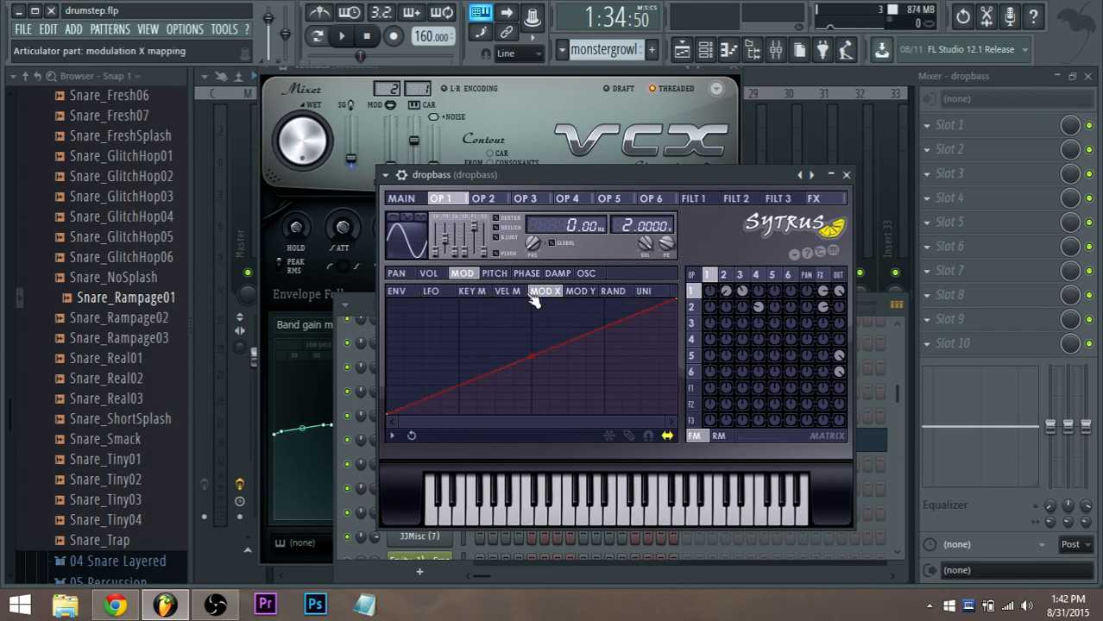
{"action": "left_click_drag", "start_coordinate": [390, 416], "coordinate": [381, 455]}
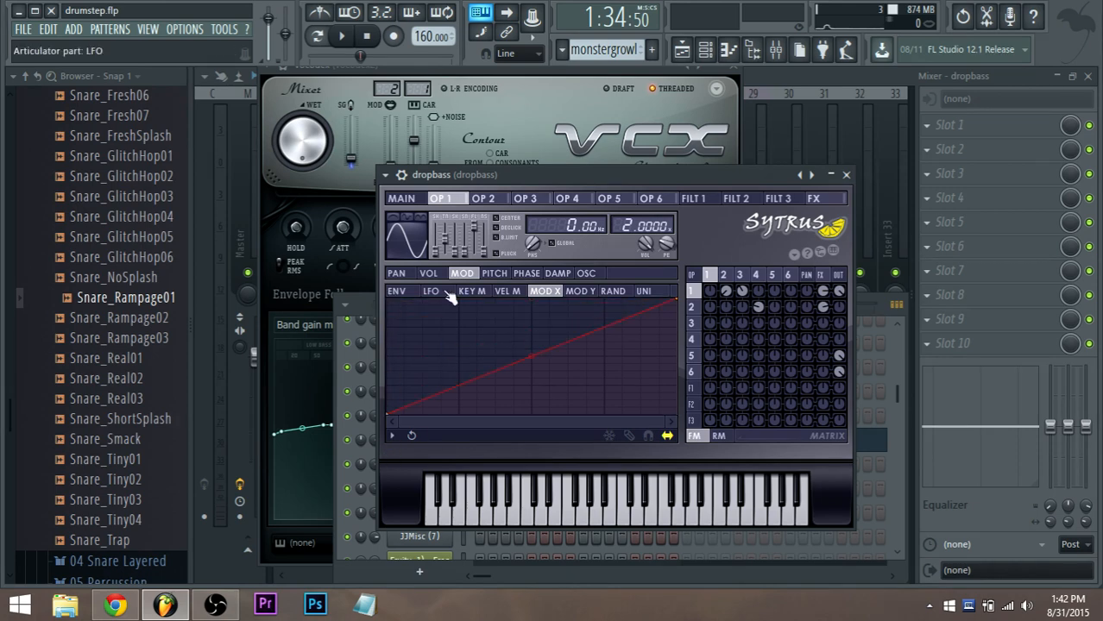
Inspect the Modulation X knob and its options in Sytrus's main settings
{"action": "left_click", "coordinate": [404, 199]}
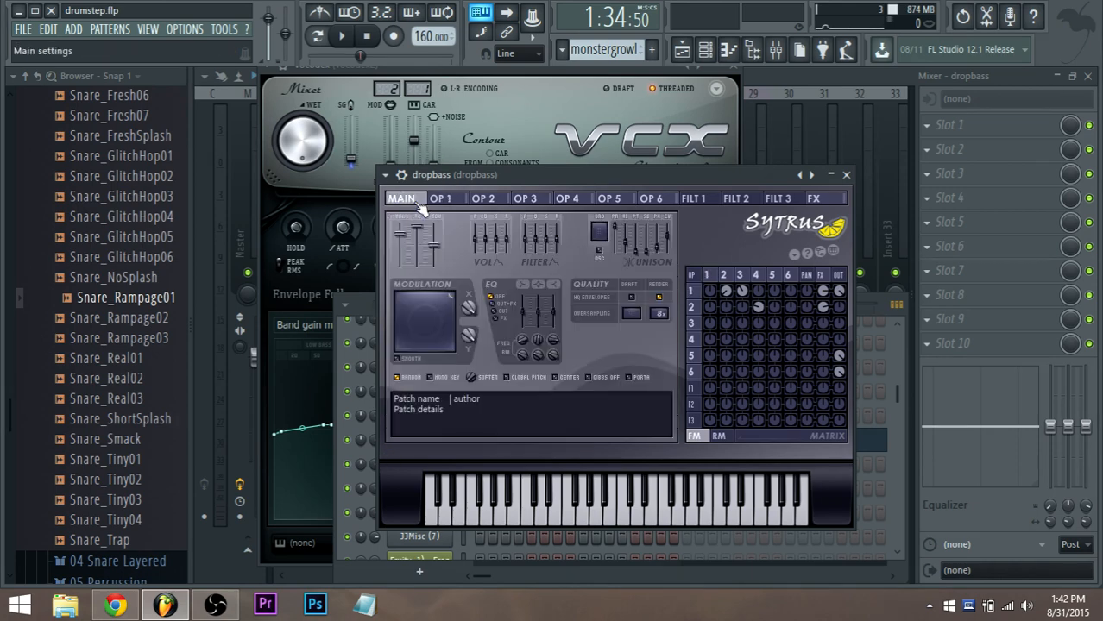
{"action": "right_click", "coordinate": [474, 309]}
{"action": "left_click", "coordinate": [482, 275]}
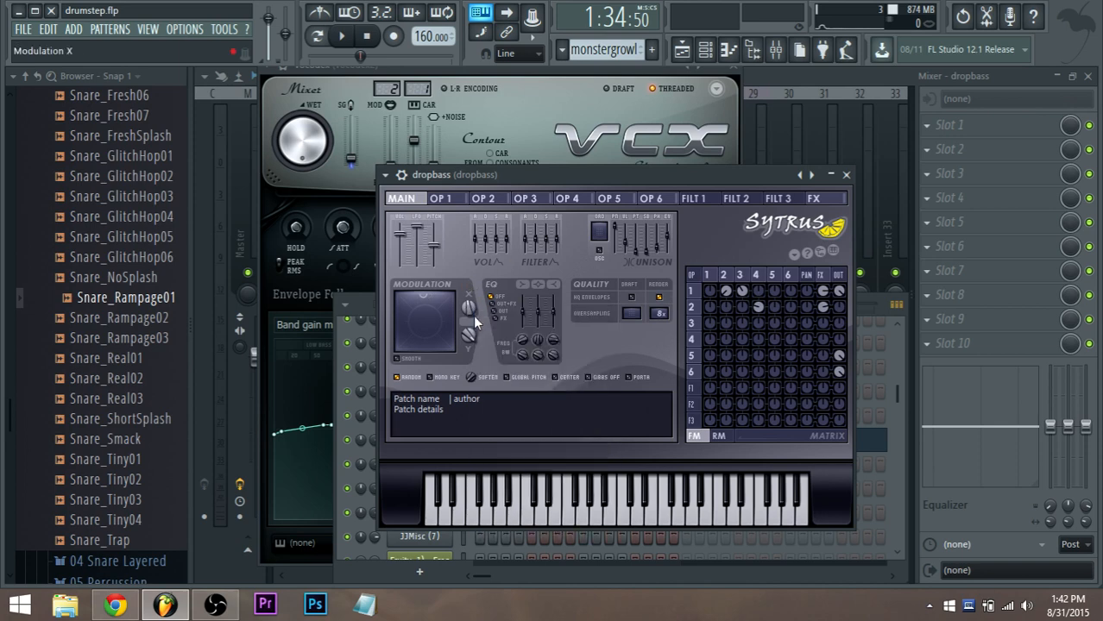
Examine the modulation X mappings of operators 3 and 4
{"action": "left_click", "coordinate": [744, 275]}
{"action": "left_click", "coordinate": [755, 276]}
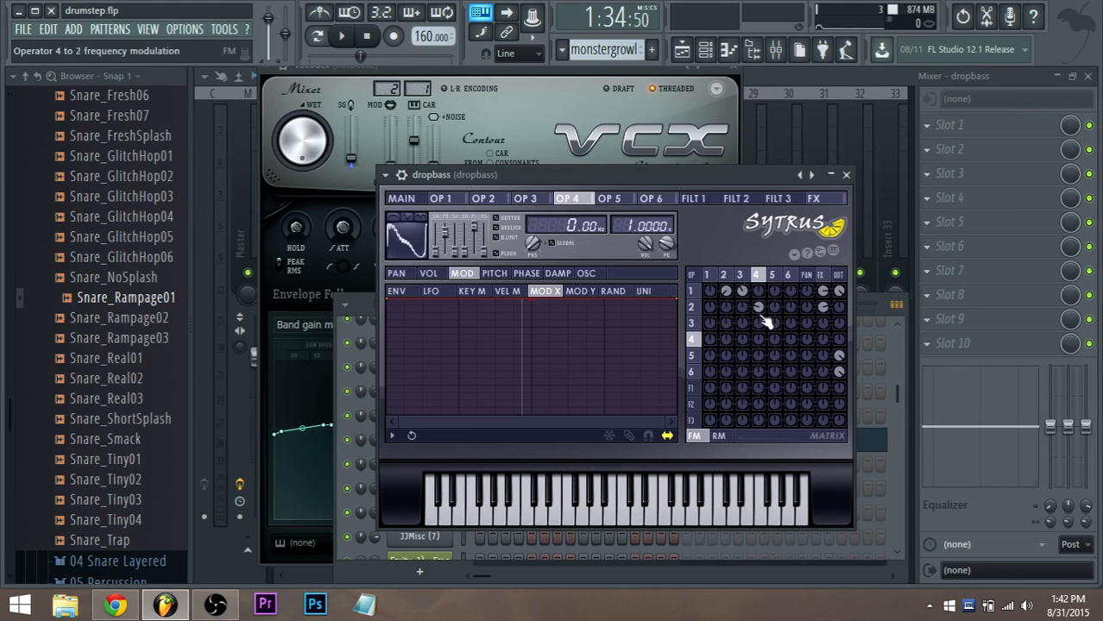
Redraw operator 4's lower harmonic magnitudes as a falling slope and a second peak, auditioning the pattern
{"action": "left_click", "coordinate": [758, 307]}
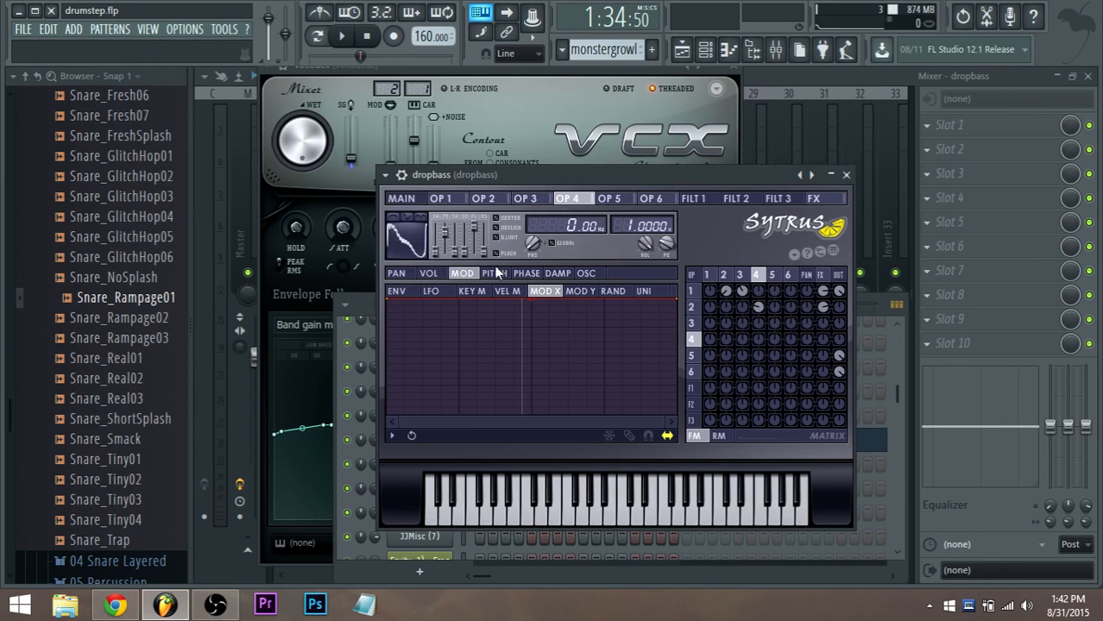
{"action": "left_click", "coordinate": [586, 273]}
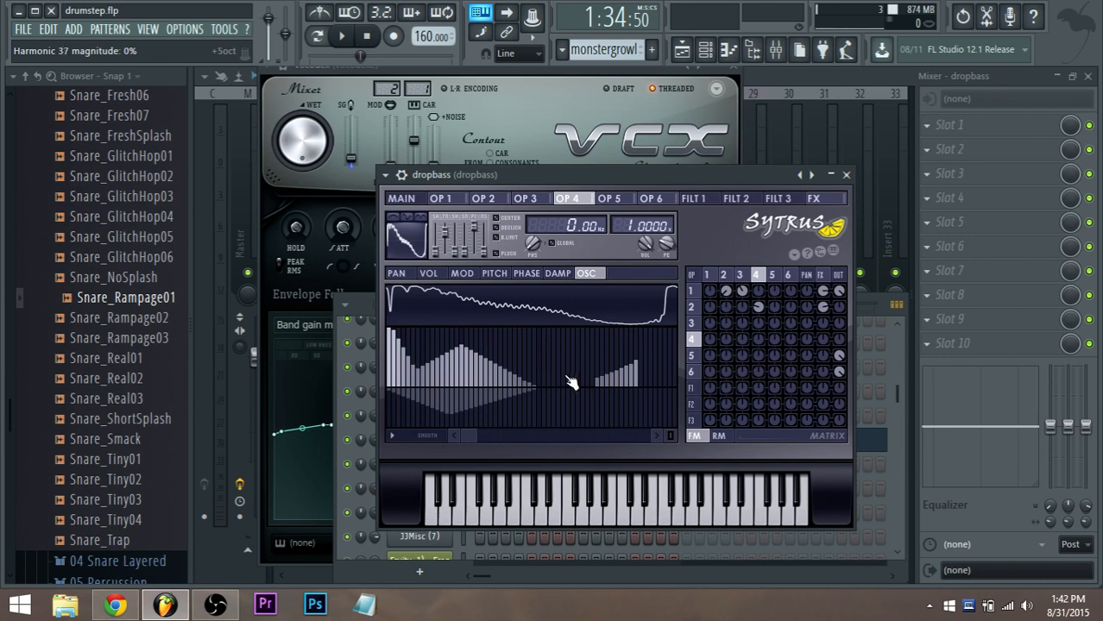
{"action": "key", "text": "space"}
{"action": "key", "text": "space"}
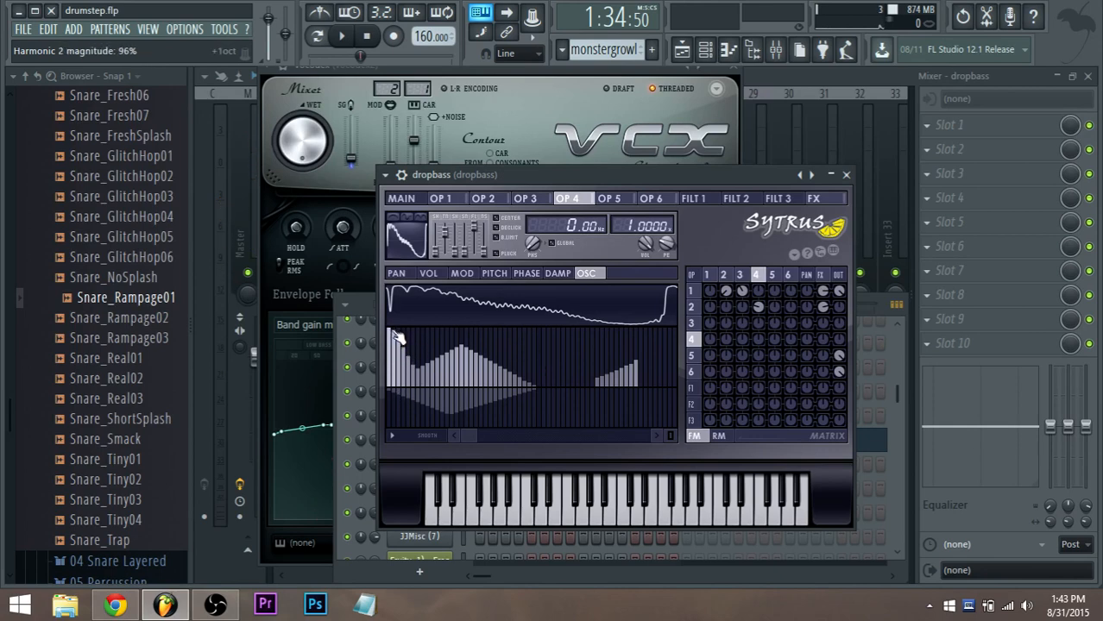
{"action": "mouse_move", "coordinate": [420, 369]}
{"action": "left_mouse_down"}
{"action": "mouse_move", "coordinate": [444, 348]}
{"action": "mouse_move", "coordinate": [542, 380]}
{"action": "left_mouse_up"}
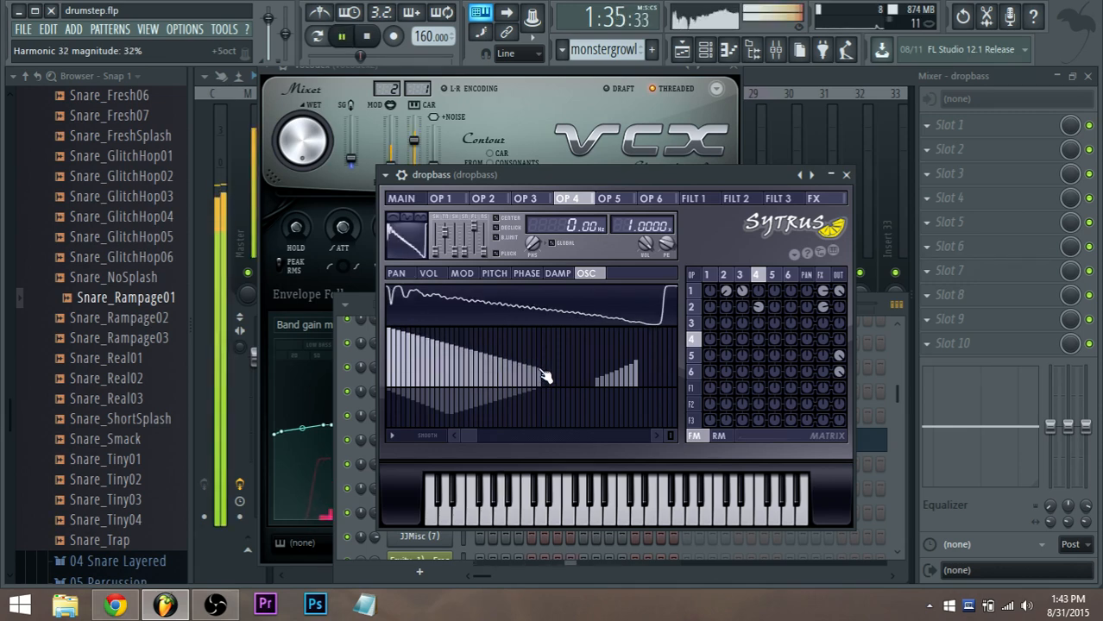
{"action": "mouse_move", "coordinate": [385, 347]}
{"action": "left_mouse_down"}
{"action": "mouse_move", "coordinate": [393, 340]}
{"action": "mouse_move", "coordinate": [446, 386]}
{"action": "mouse_move", "coordinate": [473, 337]}
{"action": "mouse_move", "coordinate": [526, 376]}
{"action": "left_mouse_up"}
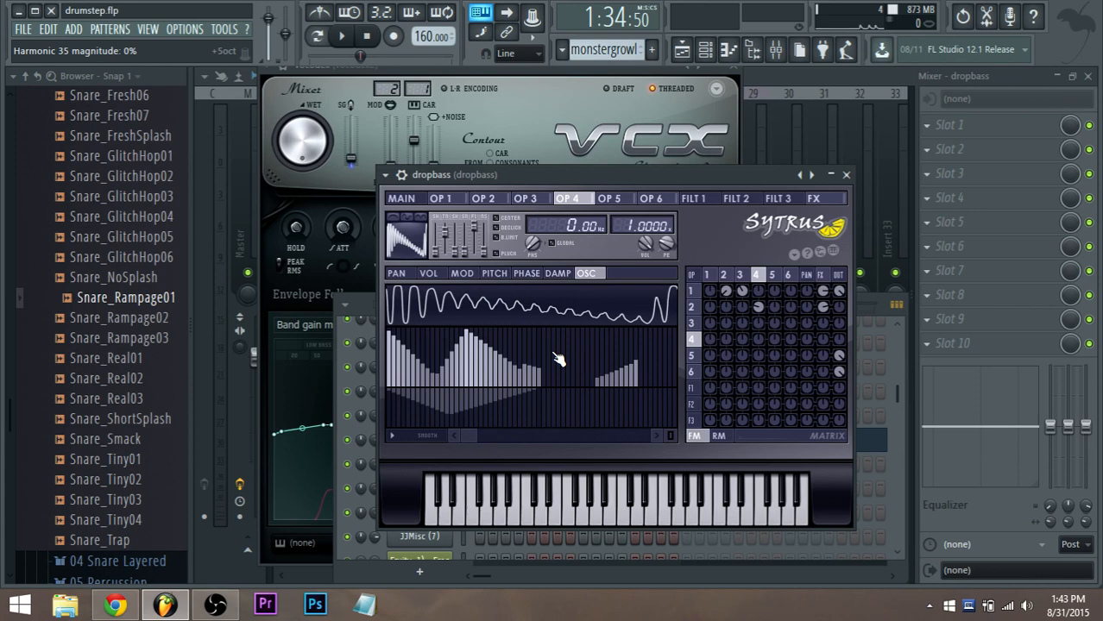
Try a broad peak in operator 4's upper harmonics, then reduce it to a short rising ramp
{"action": "mouse_move", "coordinate": [553, 374]}
{"action": "left_mouse_down"}
{"action": "mouse_move", "coordinate": [595, 337]}
{"action": "mouse_move", "coordinate": [651, 366]}
{"action": "left_mouse_up"}
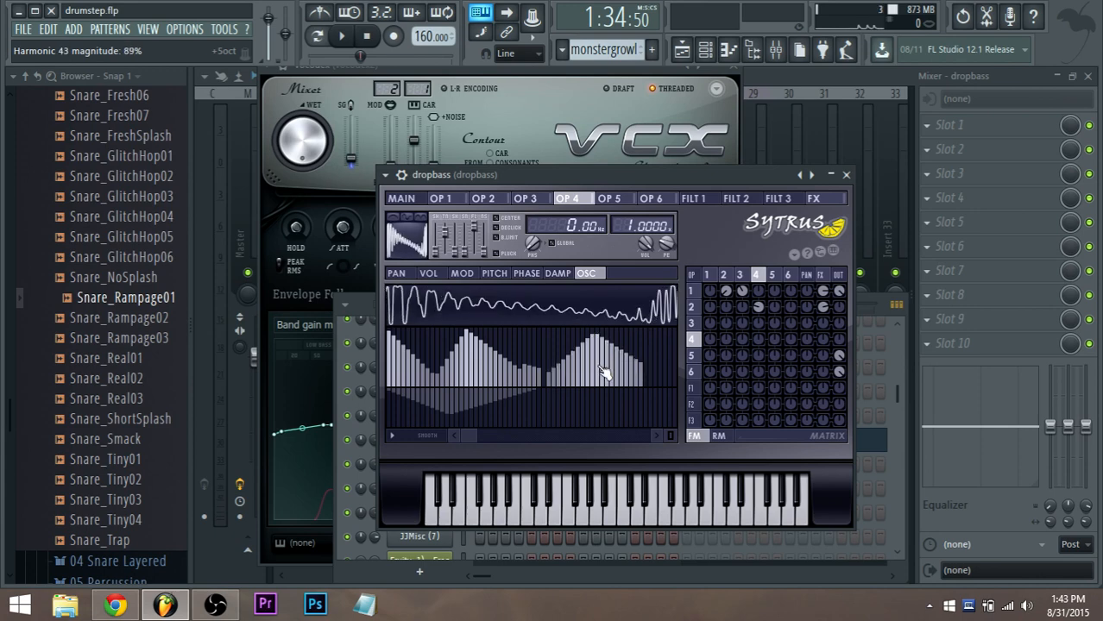
{"action": "left_click_drag", "start_coordinate": [545, 391], "coordinate": [641, 421]}
{"action": "mouse_move", "coordinate": [609, 385]}
{"action": "left_mouse_down"}
{"action": "mouse_move", "coordinate": [658, 363]}
{"action": "mouse_move", "coordinate": [632, 371]}
{"action": "mouse_move", "coordinate": [594, 358]}
{"action": "mouse_move", "coordinate": [591, 390]}
{"action": "mouse_move", "coordinate": [656, 358]}
{"action": "left_mouse_up"}
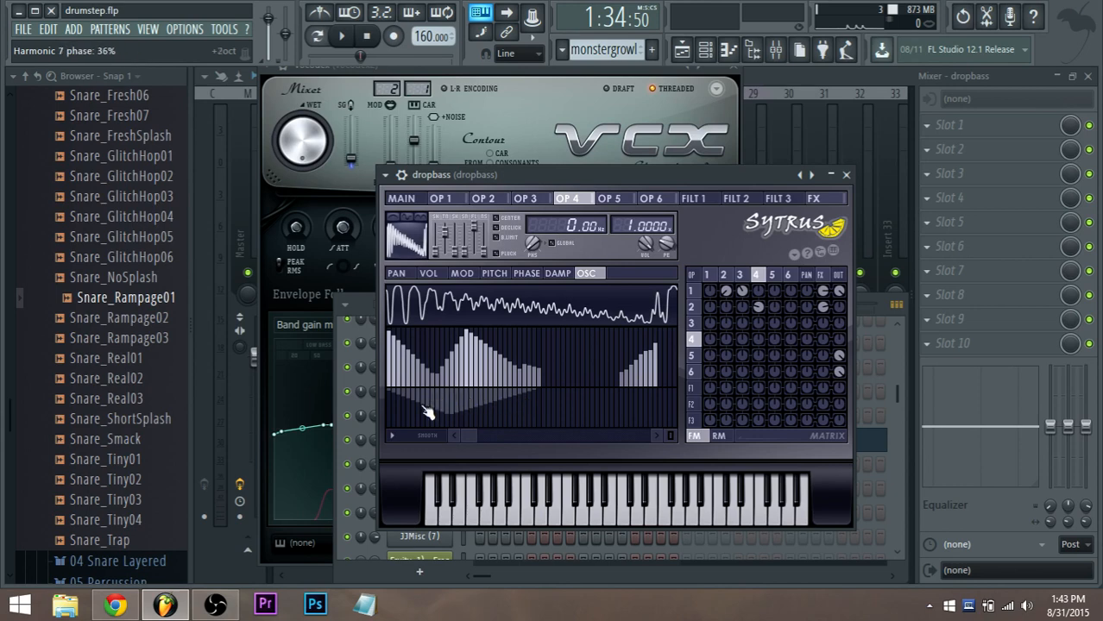
Compare the zoom levels of operator 4's harmonic editor, then audition the pattern with the full harmonic range displayed
{"action": "left_click", "coordinate": [670, 436]}
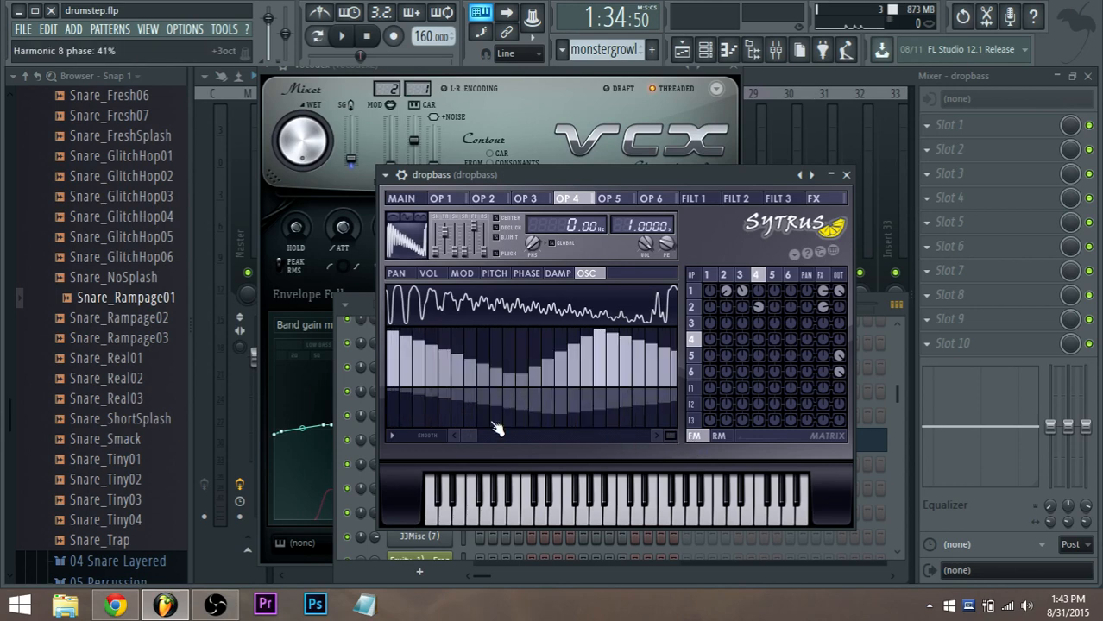
{"action": "left_click_drag", "start_coordinate": [673, 435], "coordinate": [669, 434]}
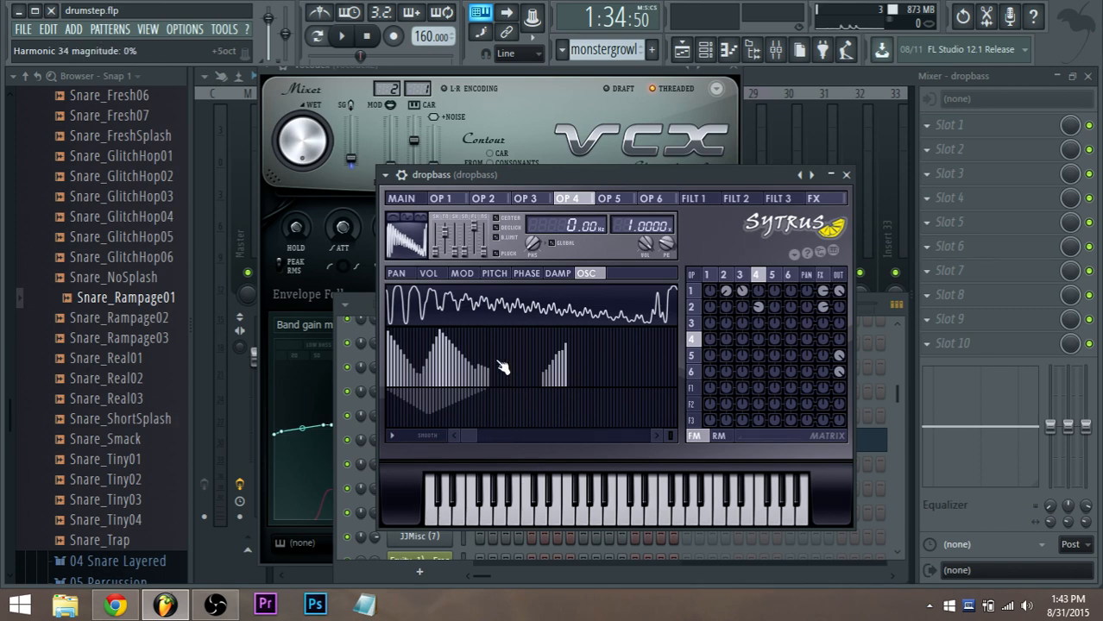
{"action": "mouse_move", "coordinate": [544, 390]}
{"action": "left_mouse_down"}
{"action": "mouse_move", "coordinate": [628, 375]}
{"action": "mouse_move", "coordinate": [675, 379]}
{"action": "mouse_move", "coordinate": [597, 389]}
{"action": "mouse_move", "coordinate": [678, 386]}
{"action": "left_mouse_up"}
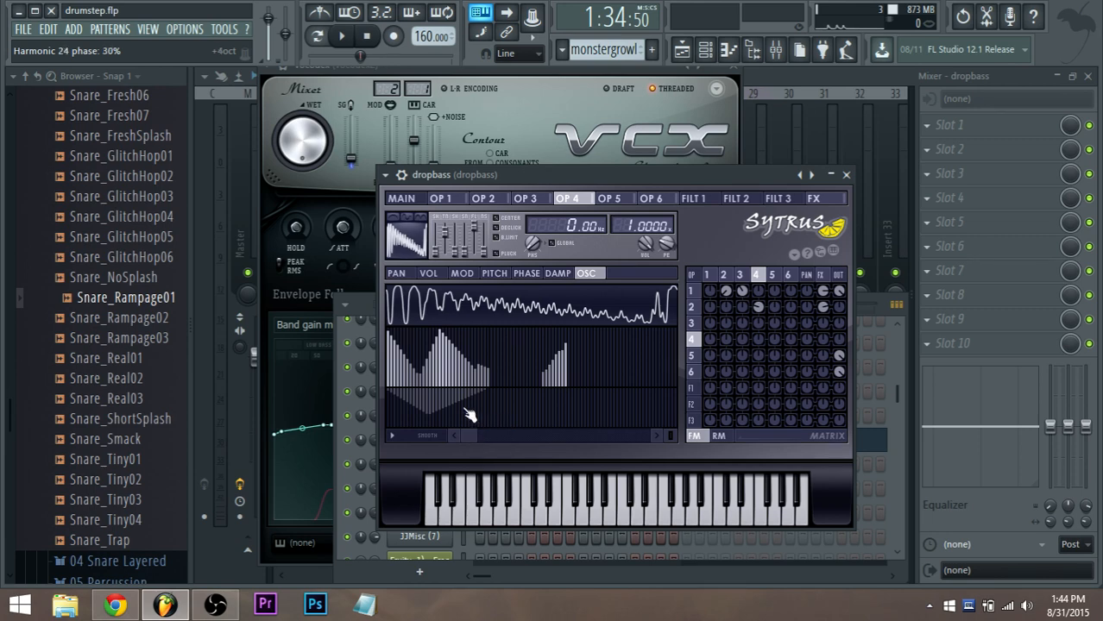
{"action": "key", "text": "space"}
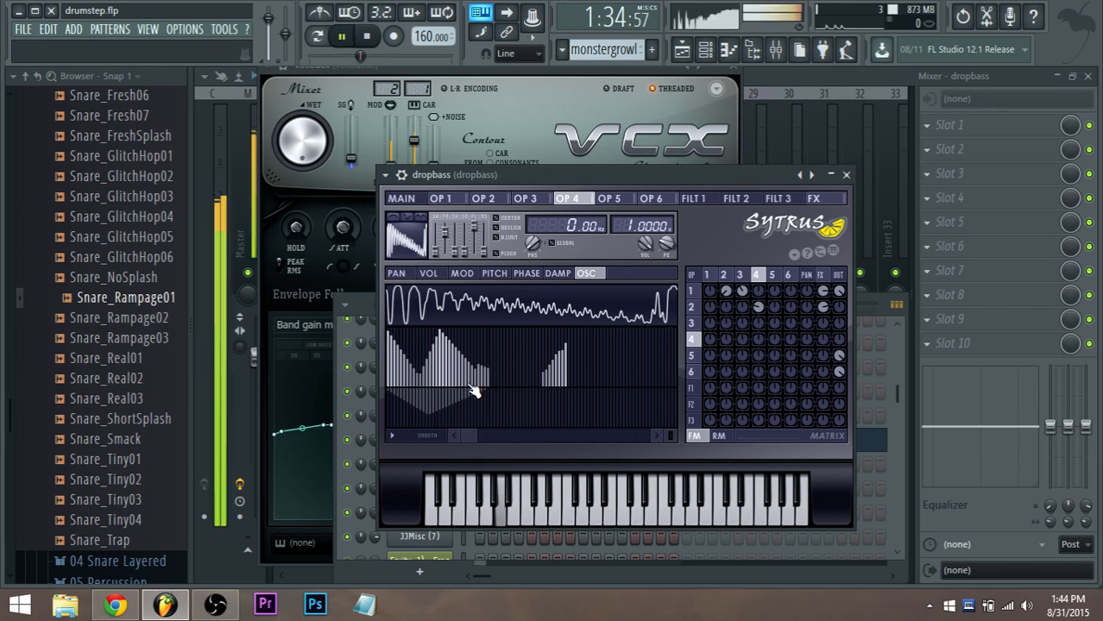
{"action": "key", "text": "space"}
Reshape operator 4's harmonics with a lower middle peak and a low rising ramp around harmonics 49 to 59, auditioning the pattern
{"action": "mouse_move", "coordinate": [557, 373]}
{"action": "left_mouse_down"}
{"action": "mouse_move", "coordinate": [561, 365]}
{"action": "mouse_move", "coordinate": [542, 374]}
{"action": "left_mouse_up"}
{"action": "mouse_move", "coordinate": [423, 379]}
{"action": "left_mouse_down"}
{"action": "mouse_move", "coordinate": [396, 336]}
{"action": "mouse_move", "coordinate": [427, 381]}
{"action": "mouse_move", "coordinate": [453, 355]}
{"action": "left_mouse_up"}
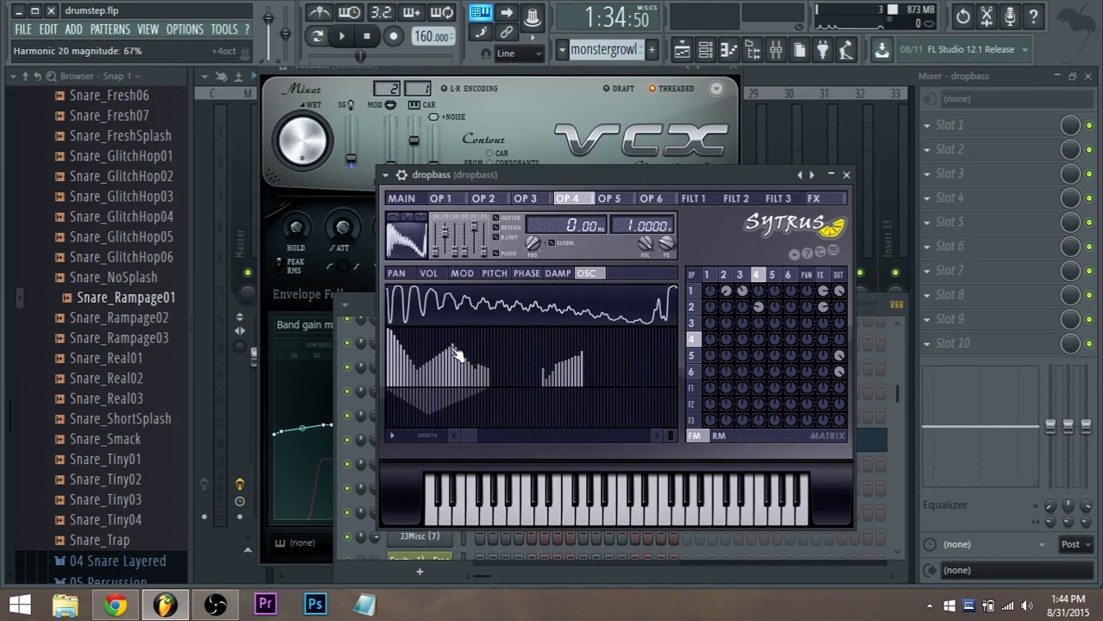
{"action": "key", "text": "space"}
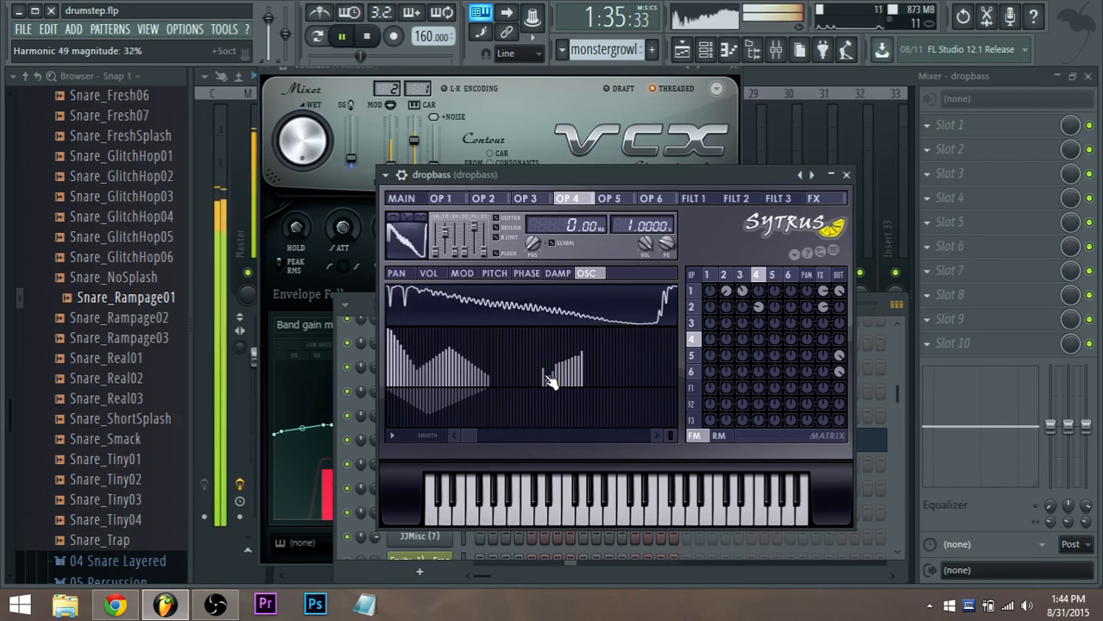
{"action": "left_click_drag", "start_coordinate": [549, 381], "coordinate": [586, 370]}
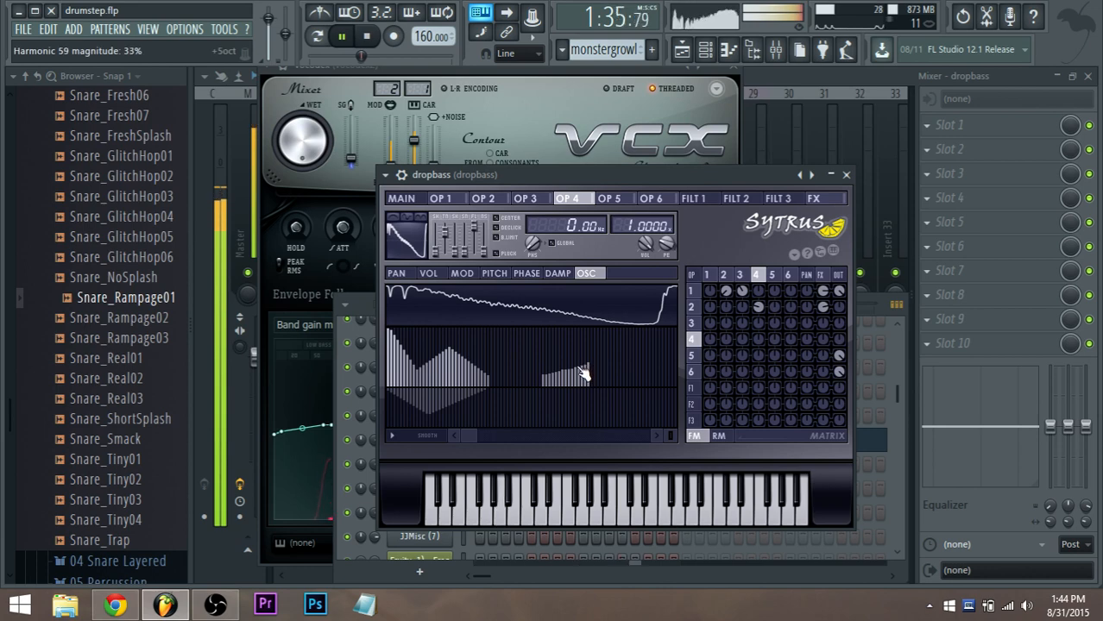
{"action": "key", "text": "space"}
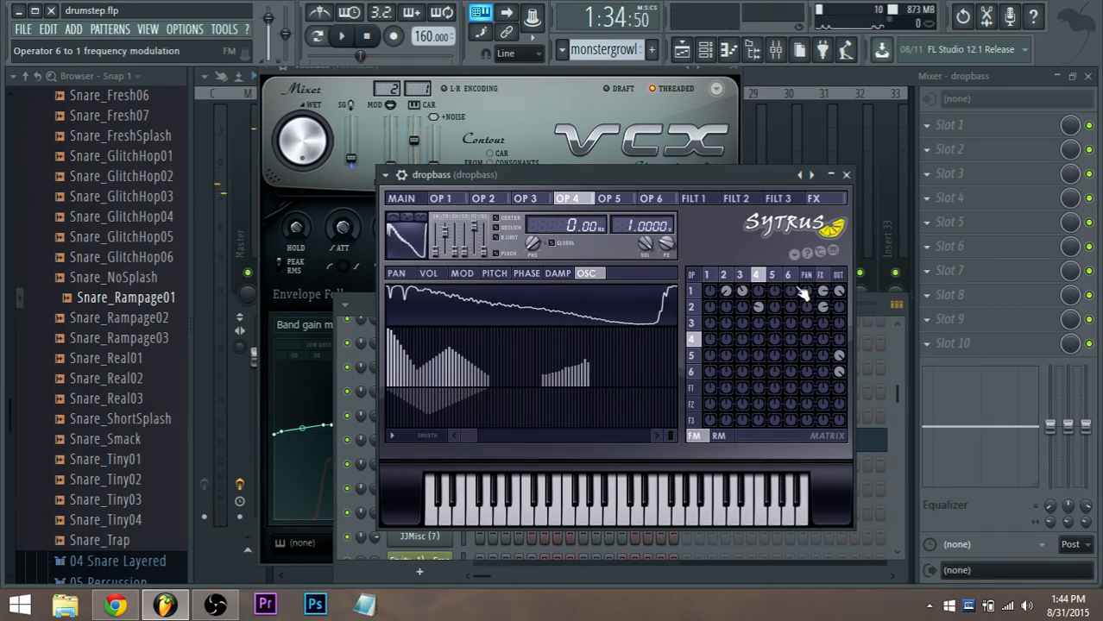
Examine the Sytrus effects settings and operator 2's FX send while auditioning the pattern
{"action": "left_click", "coordinate": [821, 278]}
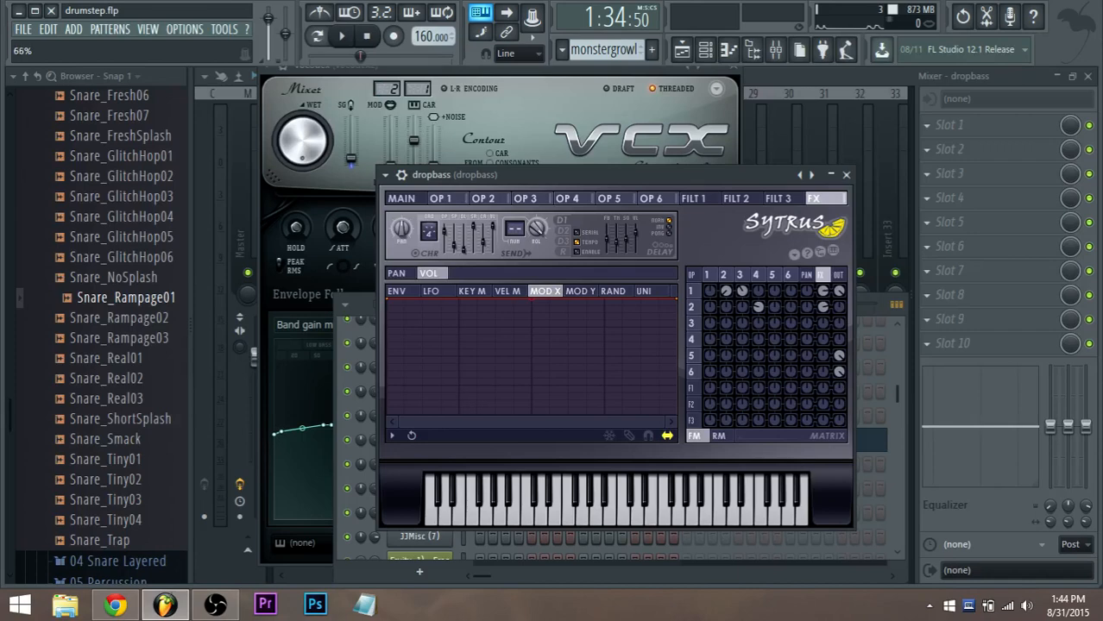
{"action": "key", "text": "space"}
{"action": "right_click", "coordinate": [825, 311]}
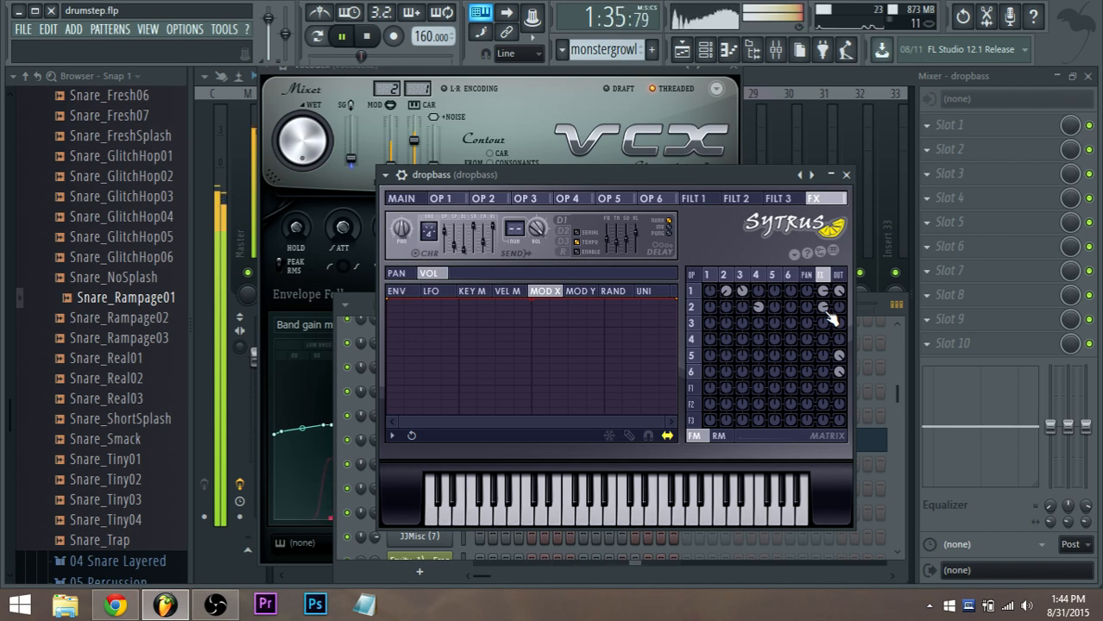
{"action": "key", "text": "space"}
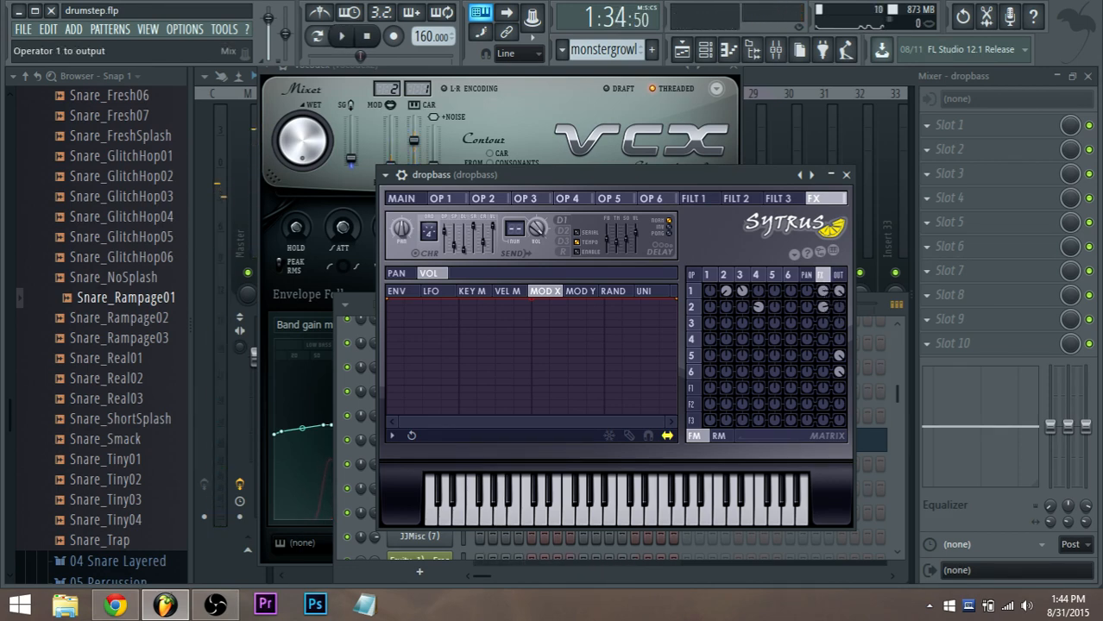
Examine operators 5 and 6 and their output sends while auditioning the pattern
{"action": "left_click", "coordinate": [693, 356]}
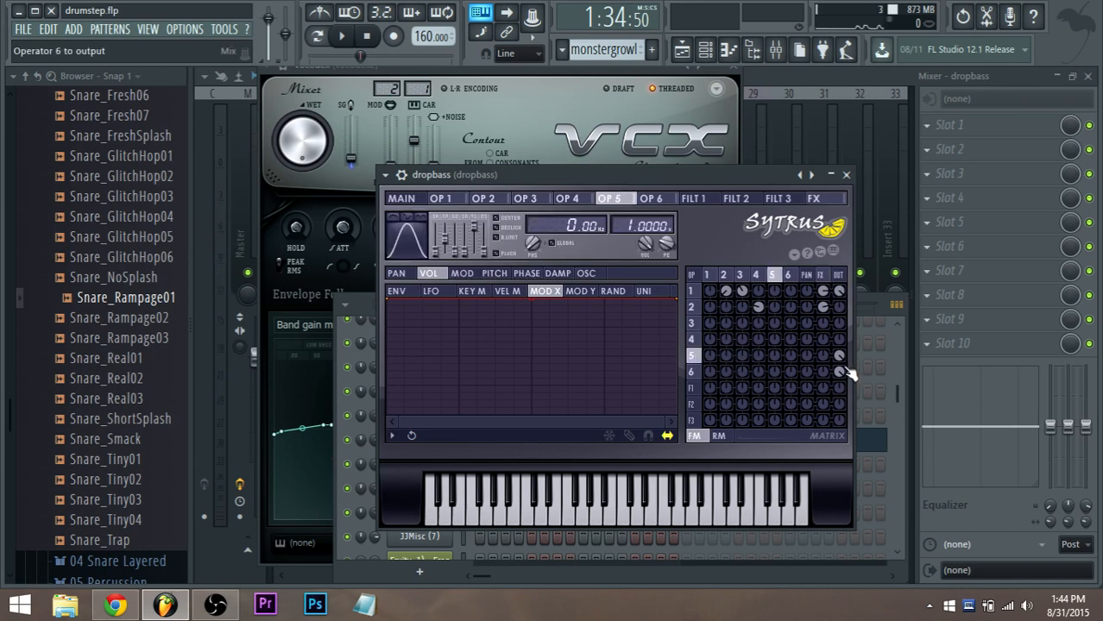
{"action": "key", "text": "space"}
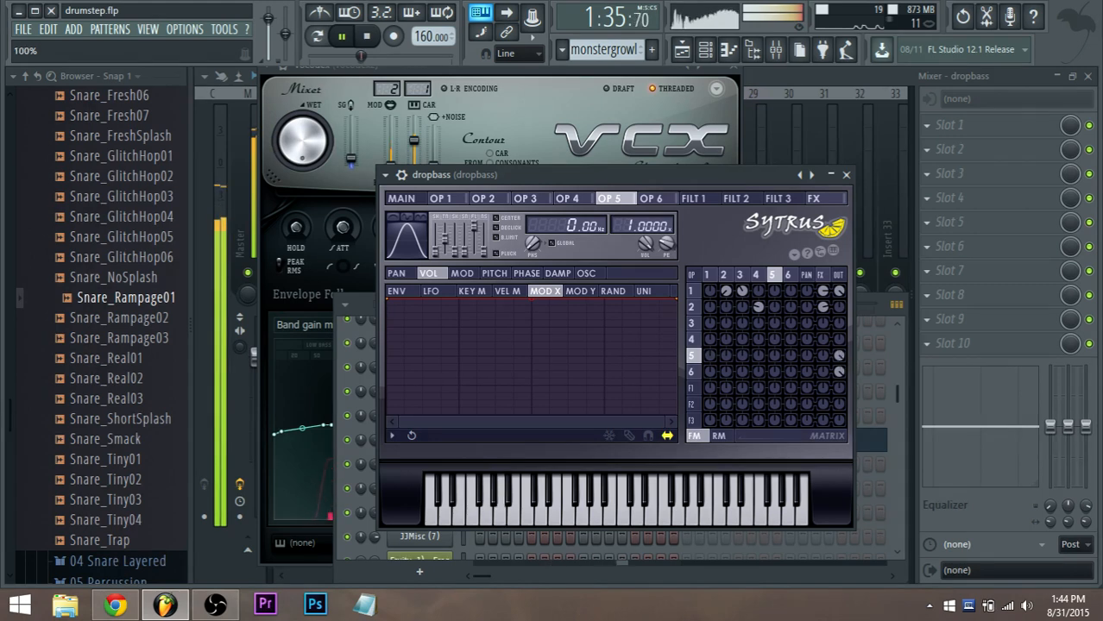
{"action": "key", "text": "space"}
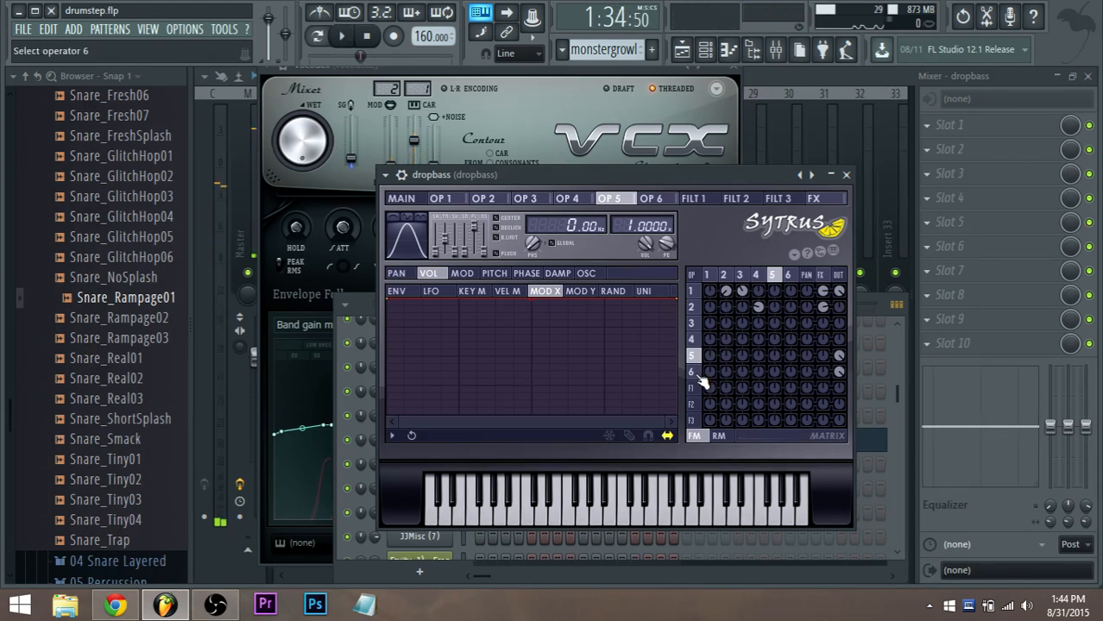
{"action": "left_click", "coordinate": [698, 376]}
{"action": "key", "text": "space"}
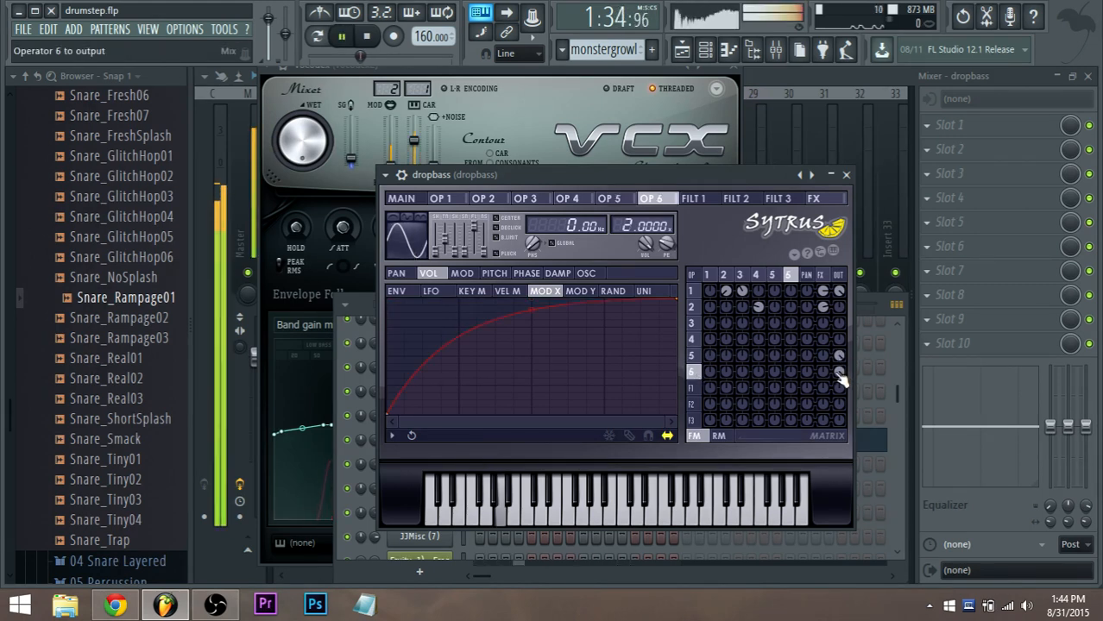
{"action": "key", "text": "space"}
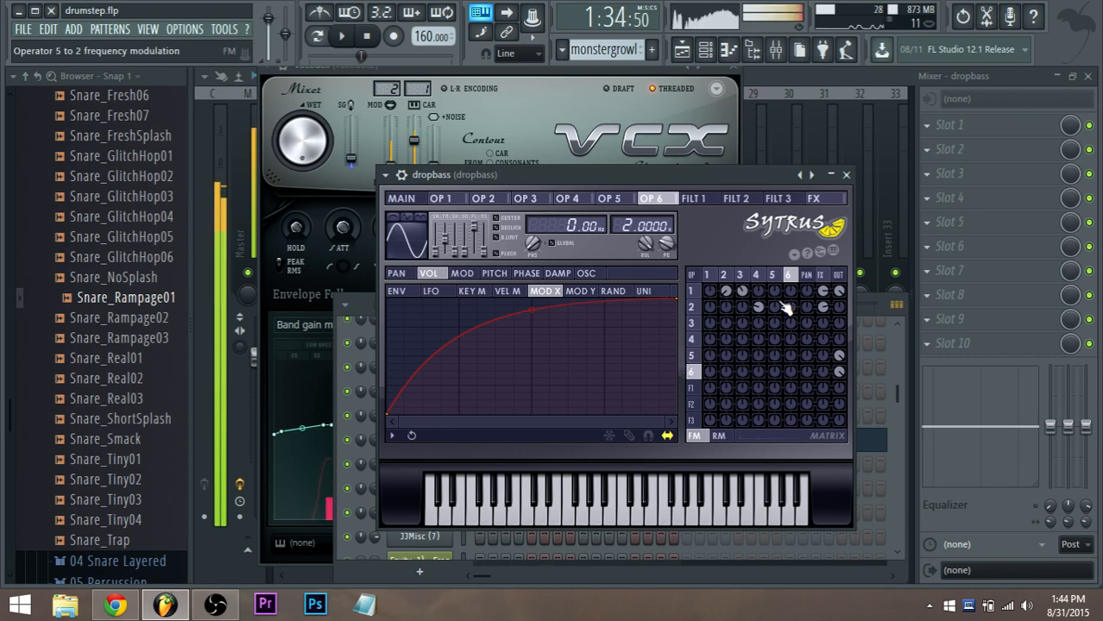
Shift the phase of operator 5's first harmonic in its oscillator and audition the pattern
{"action": "left_click", "coordinate": [774, 282]}
{"action": "left_click", "coordinate": [586, 273]}
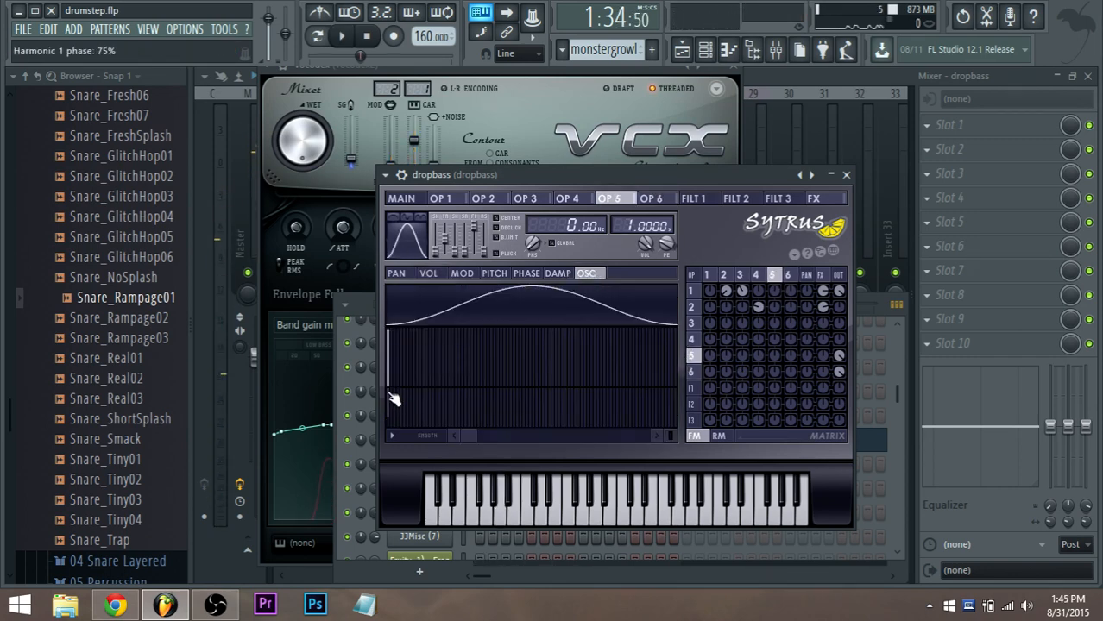
{"action": "left_click_drag", "start_coordinate": [393, 399], "coordinate": [393, 418]}
{"action": "key", "text": "space"}
{"action": "key", "text": "space"}
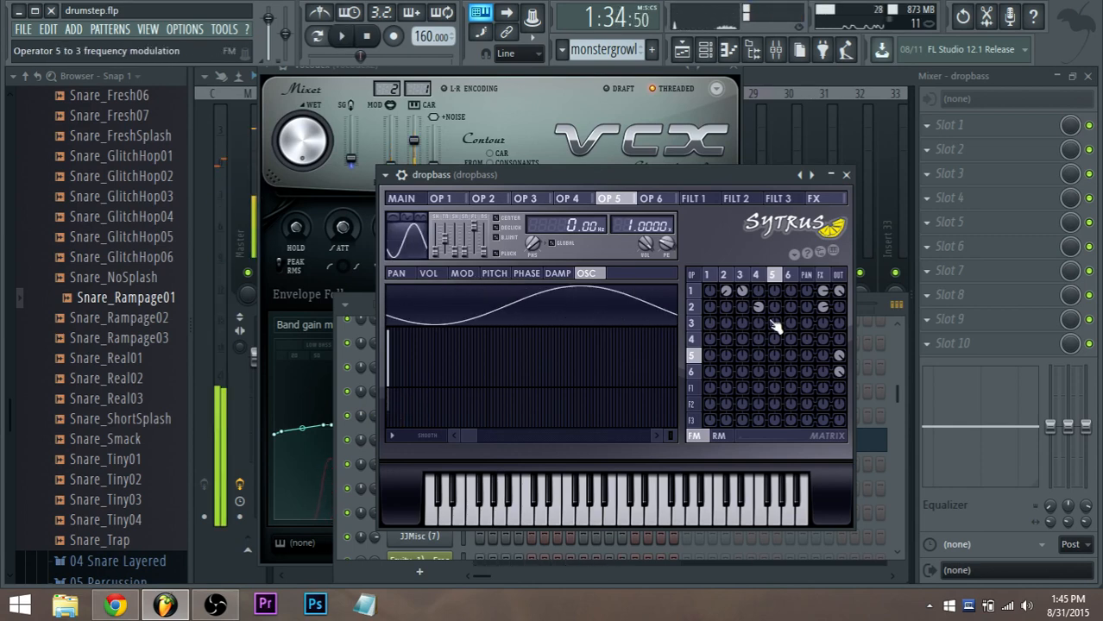
Audition the pattern repeatedly with operator 5's shifted oscillator phase
{"action": "mouse_move", "coordinate": [775, 325]}
{"action": "left_mouse_down"}
{"action": "mouse_move", "coordinate": [775, 337]}
{"action": "mouse_move", "coordinate": [776, 304]}
{"action": "left_mouse_up"}
{"action": "key", "text": "space"}
{"action": "key", "text": "space"}
{"action": "key", "text": "space"}
{"action": "key", "text": "space"}
{"action": "key", "text": "space"}
{"action": "key", "text": "space"}
{"action": "key", "text": "space"}
{"action": "key", "text": "space"}
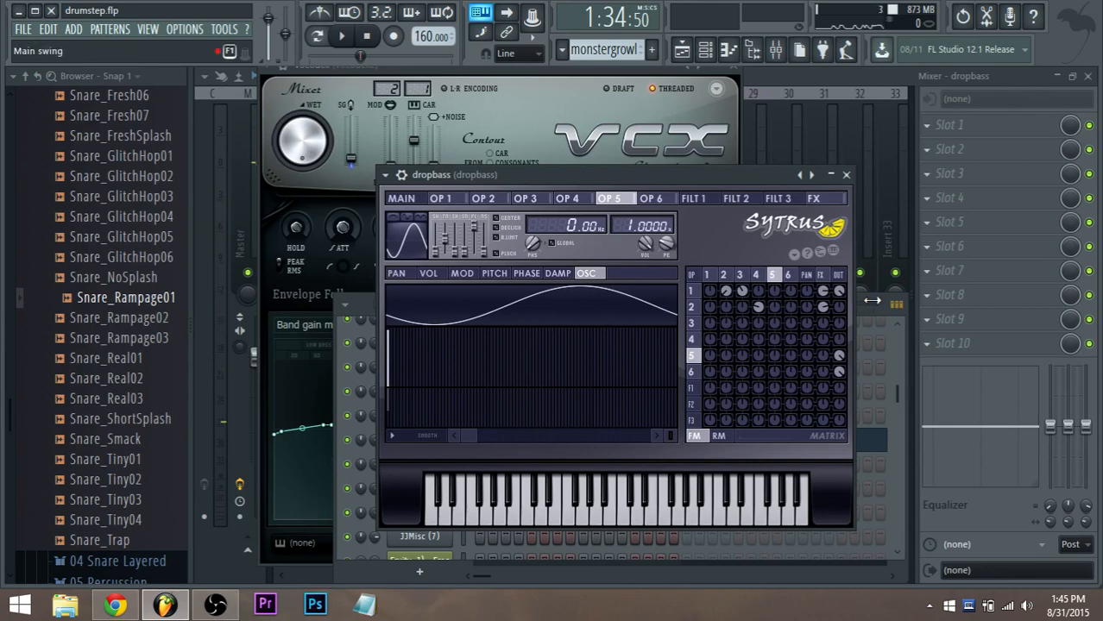
Examine Sytrus's main settings, including the unison section, while auditioning the pattern
{"action": "left_click", "coordinate": [403, 200]}
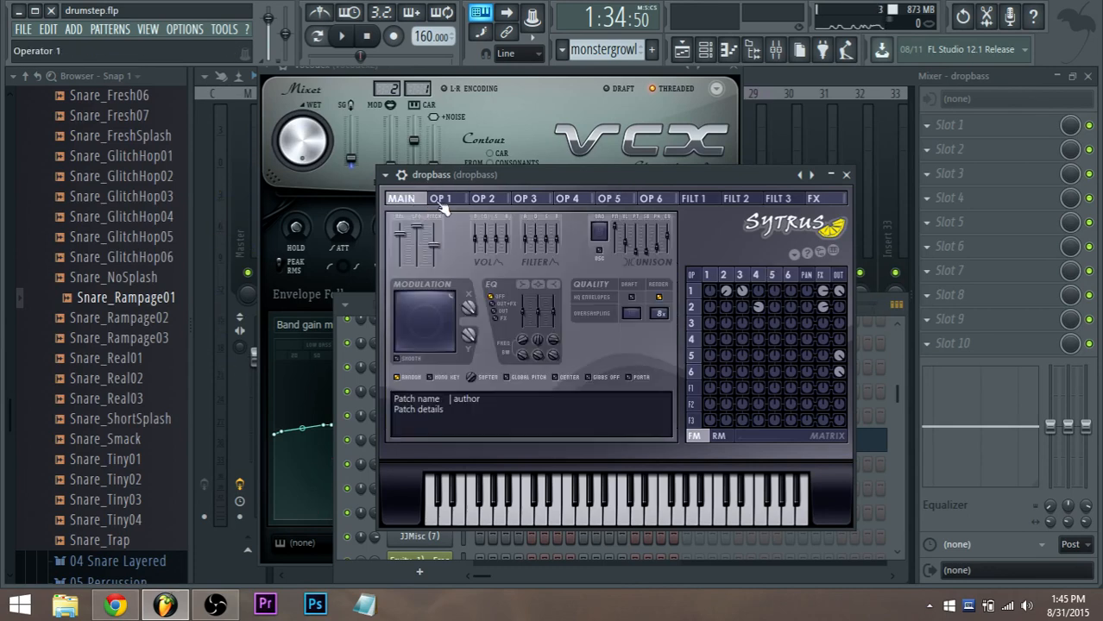
{"action": "key", "text": "space"}
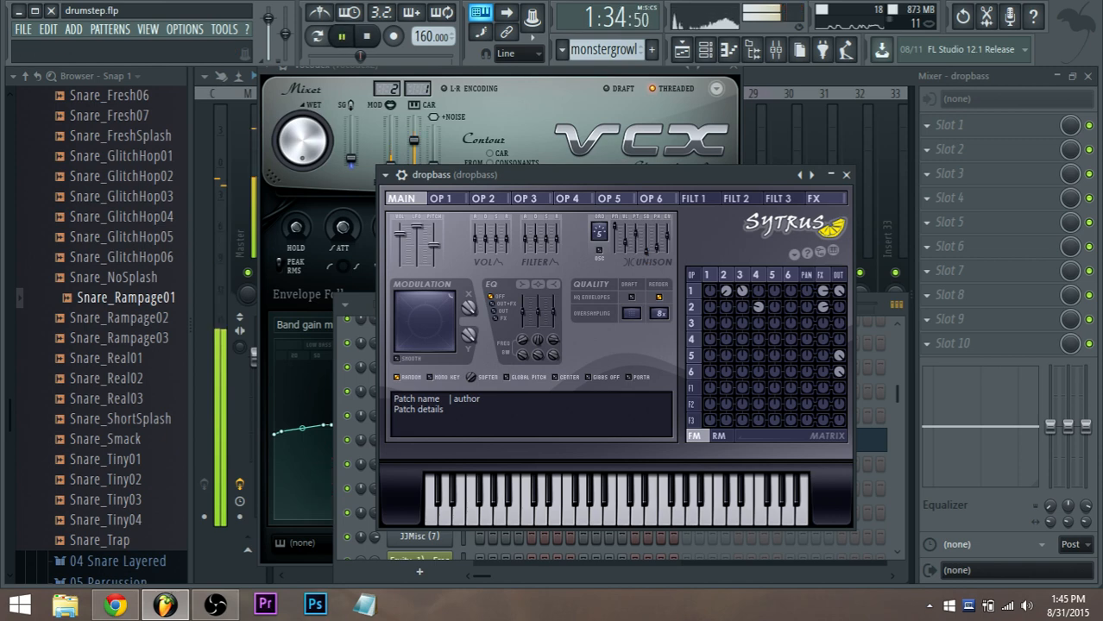
{"action": "key", "text": "space"}
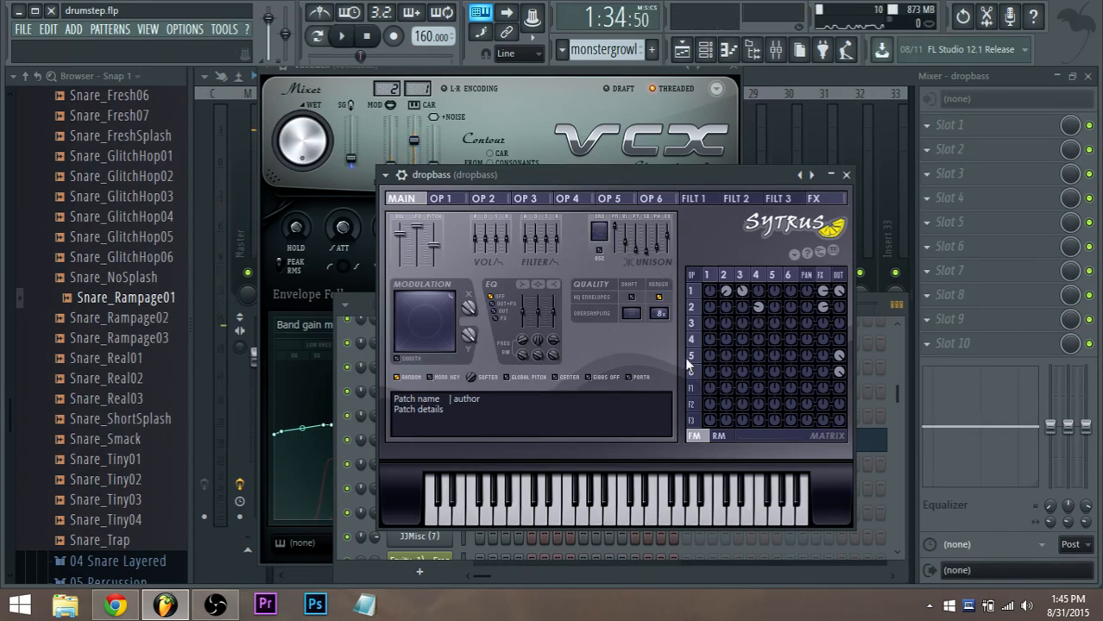
Try a frequency ratio of 1.0000 on operator 6 while auditioning the pattern, then restore it to 2.0000
{"action": "left_click", "coordinate": [692, 358]}
{"action": "left_click", "coordinate": [695, 372]}
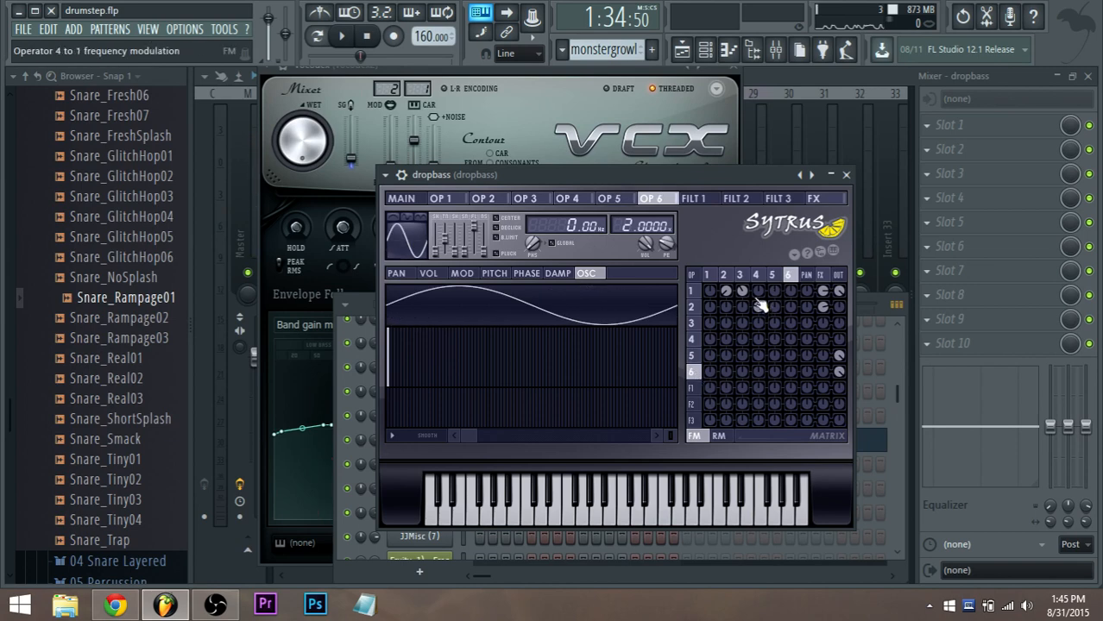
{"action": "key", "text": "space"}
{"action": "key", "text": "space"}
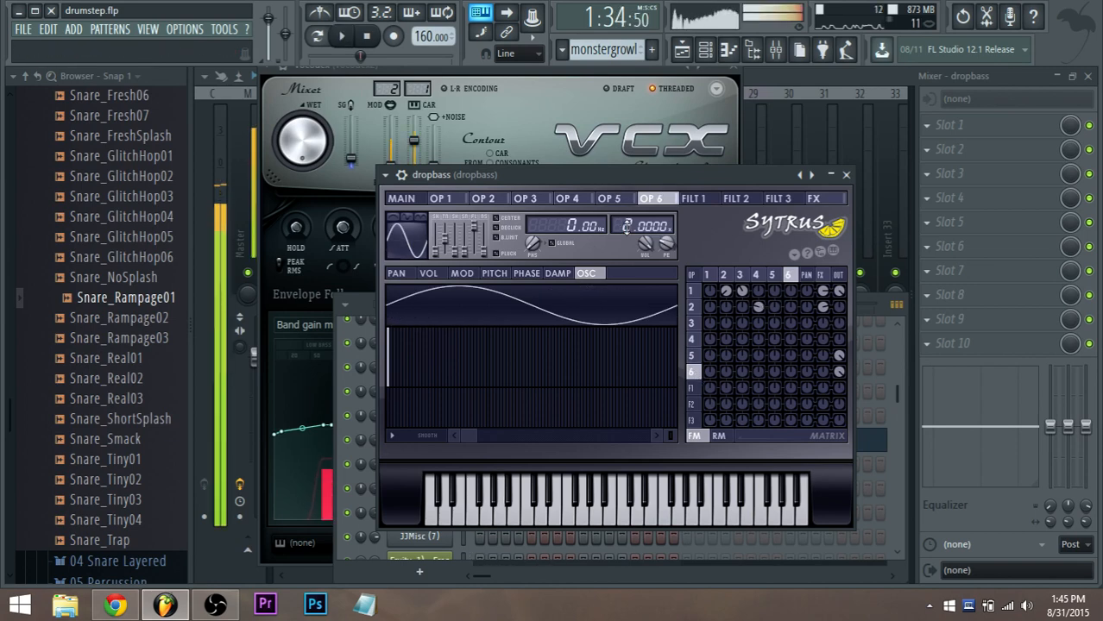
{"action": "key", "text": "space"}
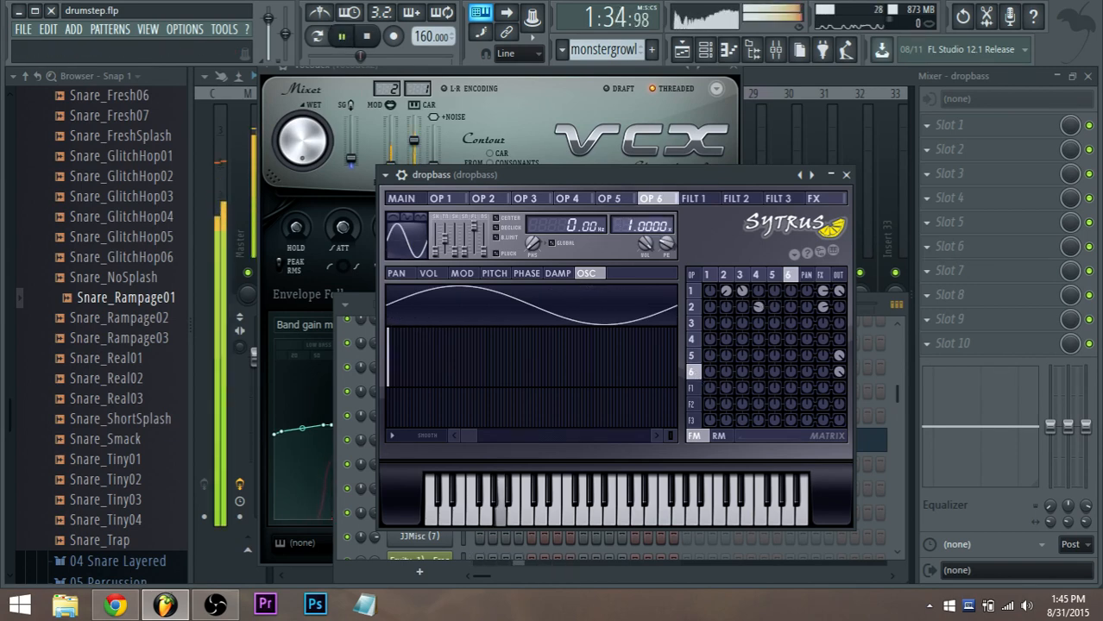
{"action": "left_click_drag", "start_coordinate": [629, 226], "coordinate": [629, 222]}
{"action": "key", "text": "space"}
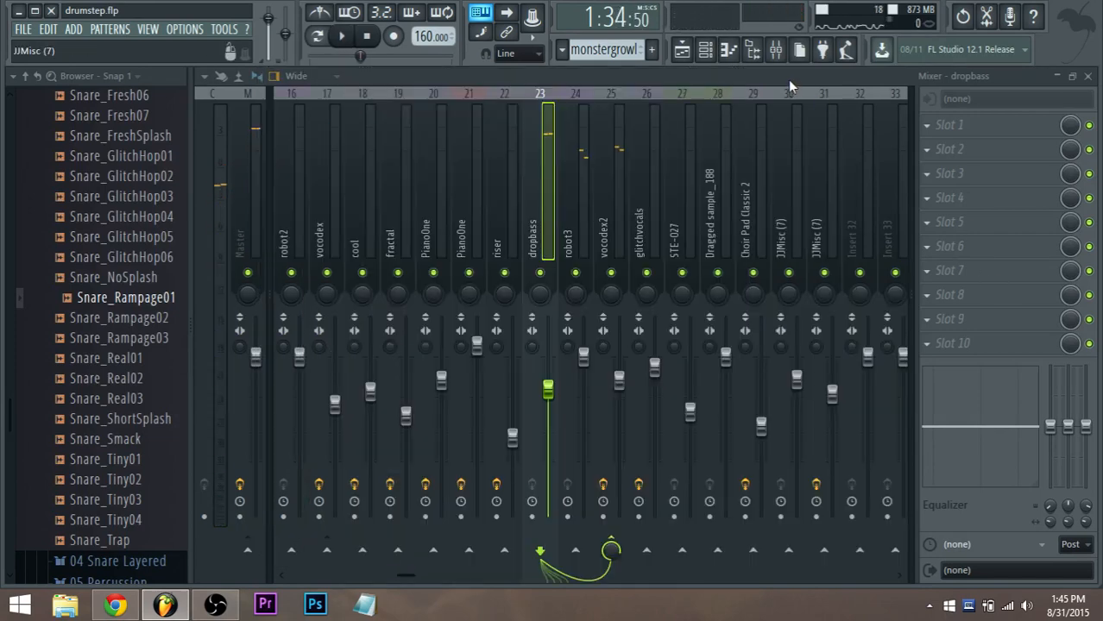
Bring back the channel rack and reopen the dropbass channel's Sytrus patch over the mixer
{"action": "left_click", "coordinate": [788, 79]}
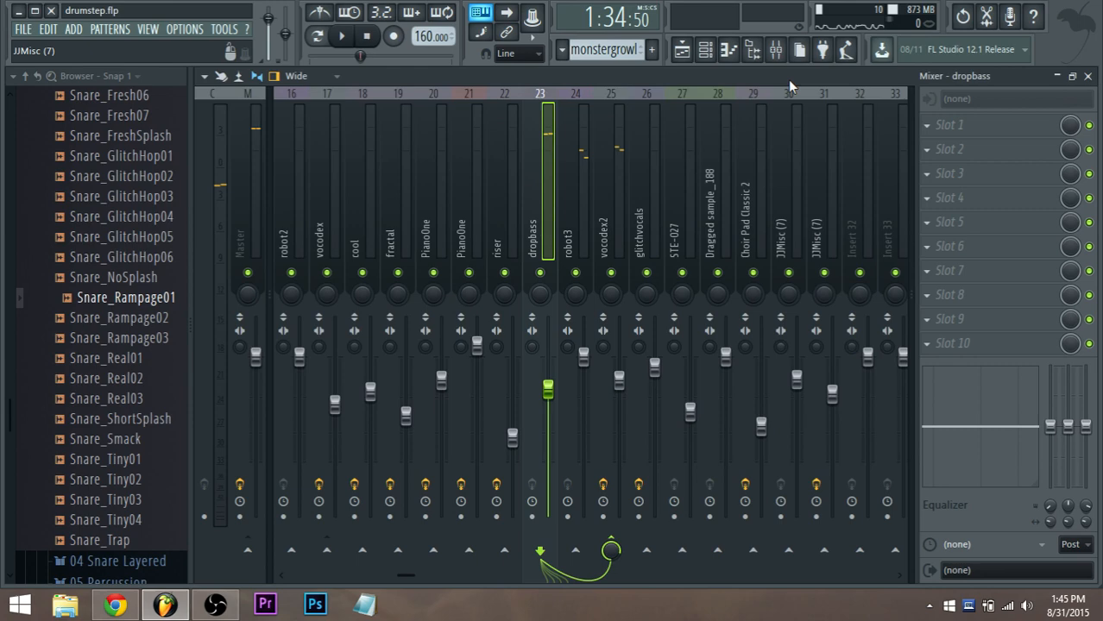
{"action": "left_click", "coordinate": [705, 50]}
{"action": "left_click", "coordinate": [421, 449]}
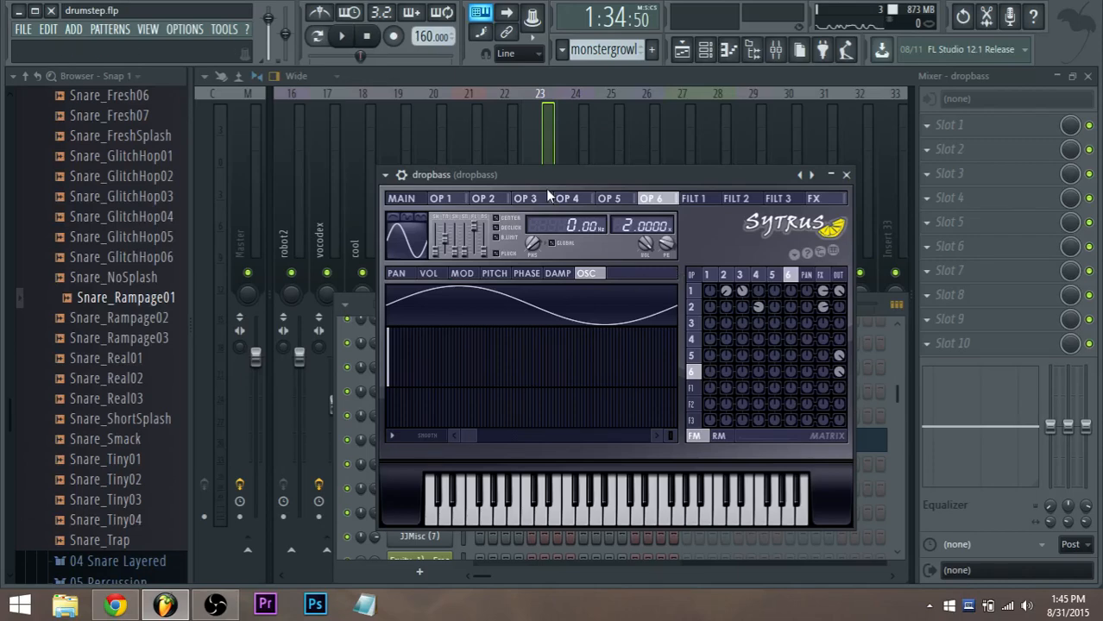
Examine how the dropbass and robot3 mixer tracks are routed into the vocodex2 track
{"action": "left_click", "coordinate": [537, 121]}
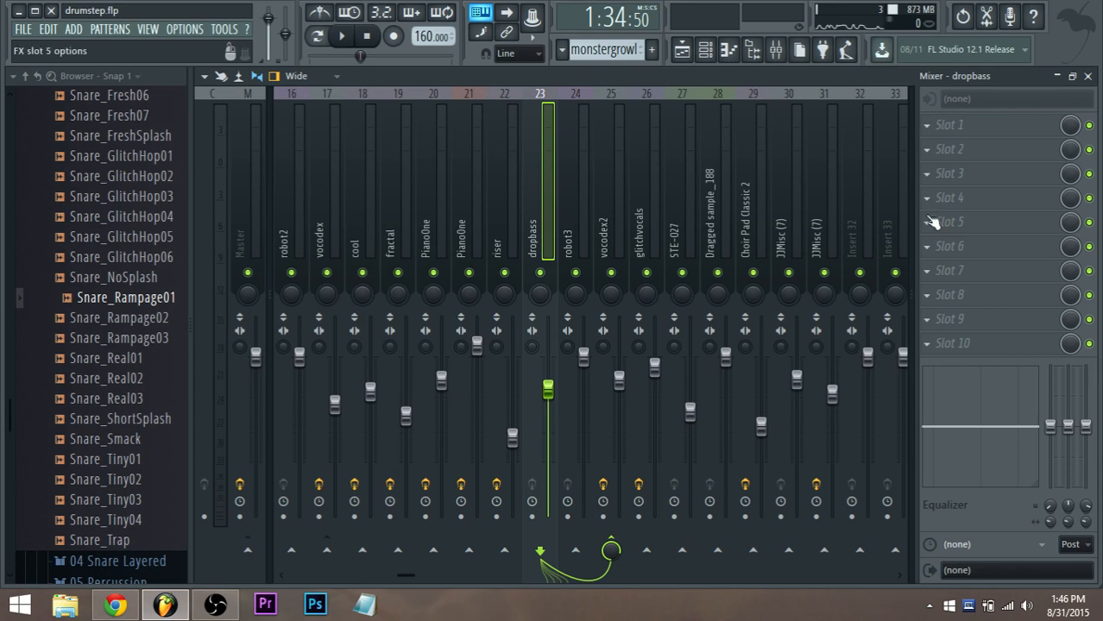
{"action": "left_click", "coordinate": [582, 248]}
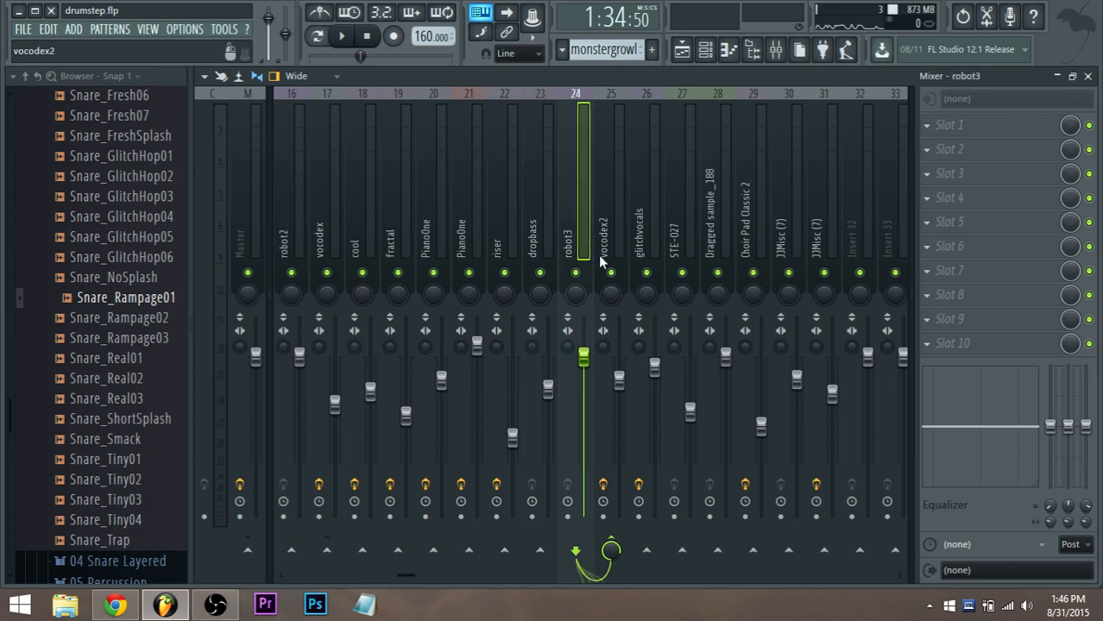
{"action": "left_click", "coordinate": [544, 252]}
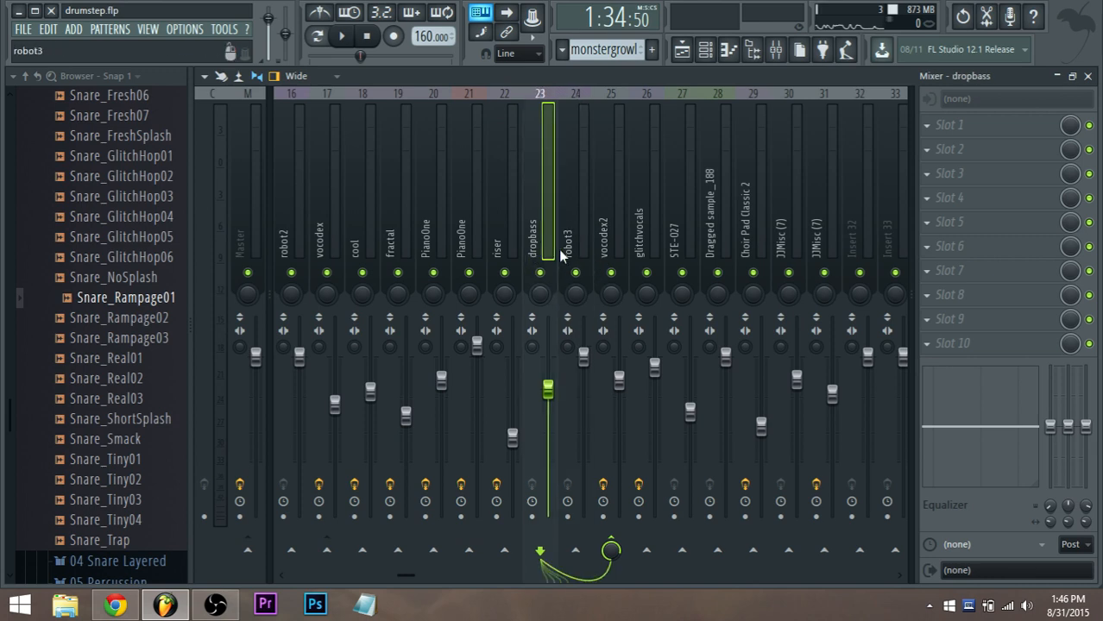
{"action": "left_click", "coordinate": [580, 254]}
{"action": "left_click", "coordinate": [549, 254]}
{"action": "left_click", "coordinate": [581, 254]}
{"action": "left_click", "coordinate": [598, 254]}
{"action": "left_click", "coordinate": [582, 254]}
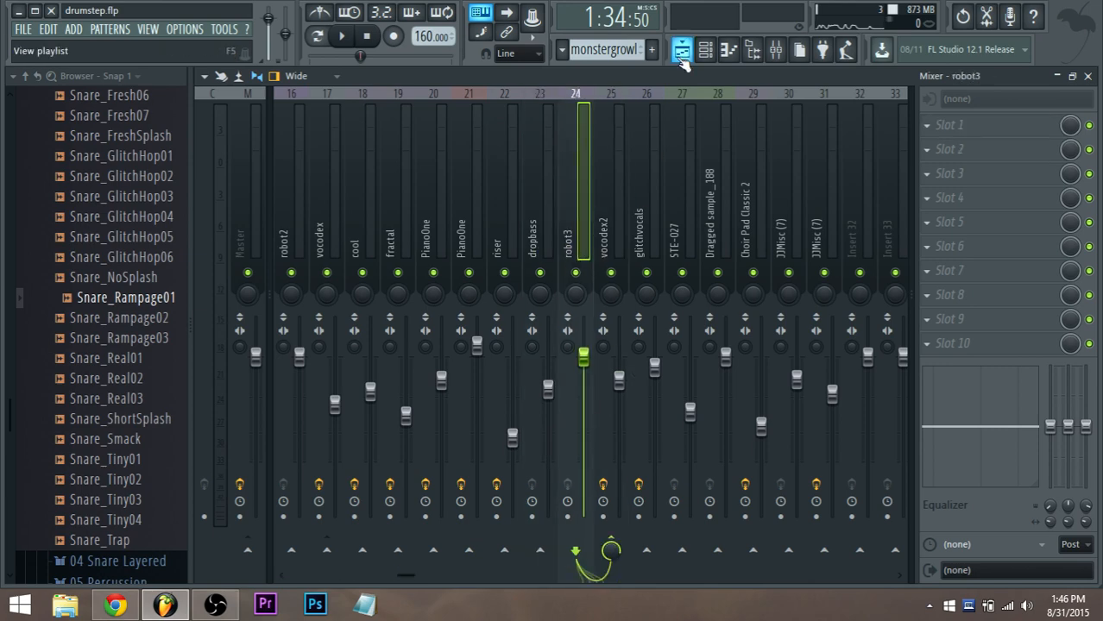
Check the vocostuff2 - Part_1 audio clip at bar 64 in the playlist and return to the mixer
{"action": "left_click", "coordinate": [705, 49]}
{"action": "left_click", "coordinate": [682, 49]}
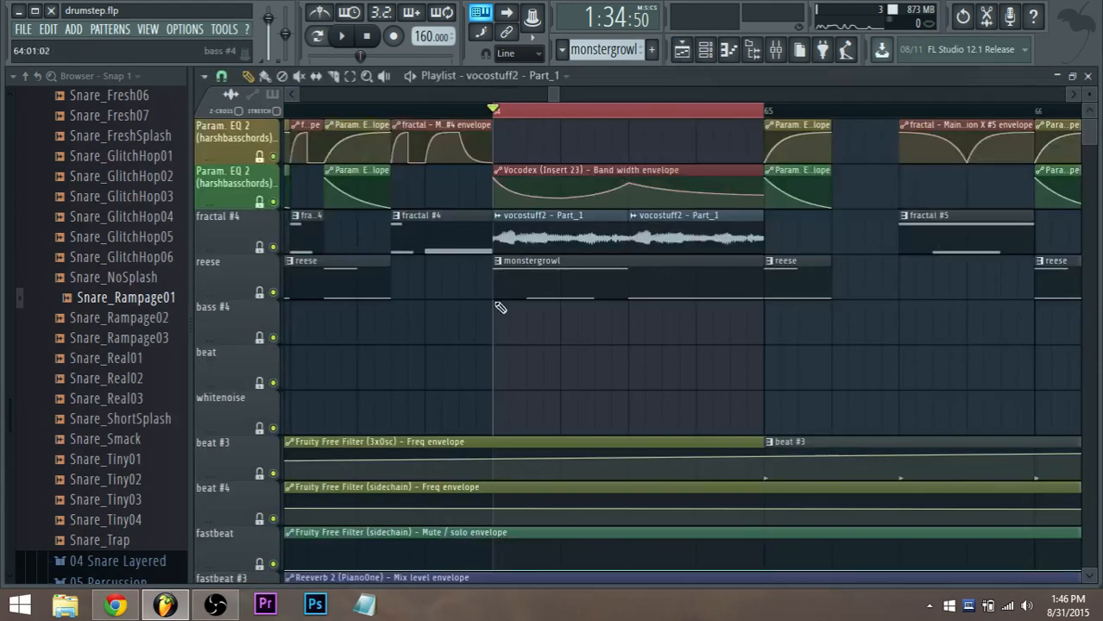
{"action": "double_click", "coordinate": [549, 248]}
{"action": "left_click", "coordinate": [752, 49]}
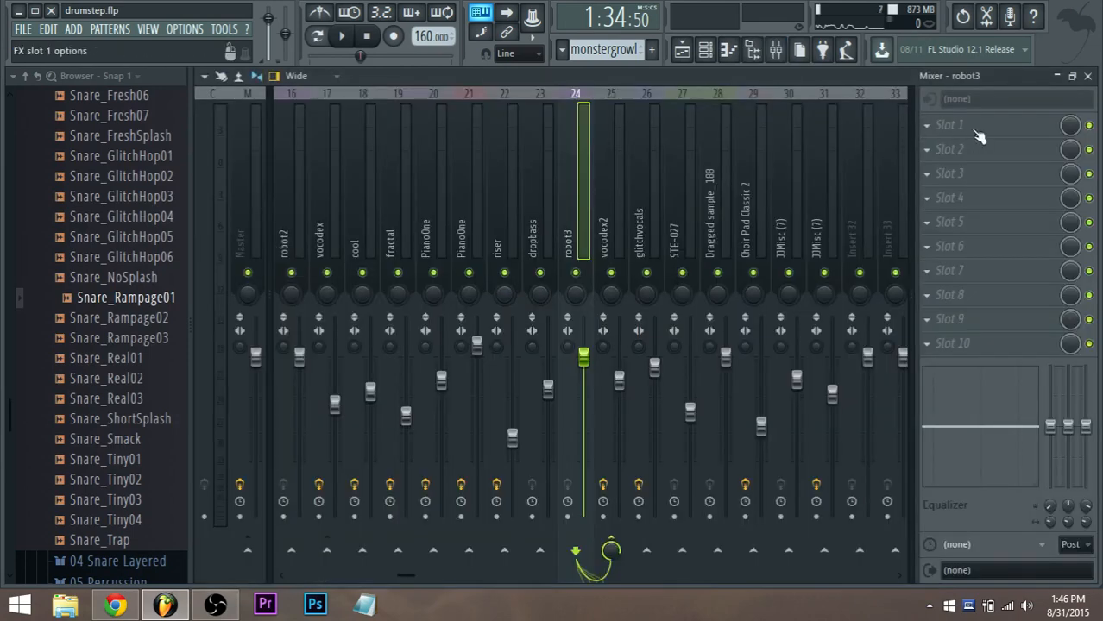
Open Vocodex on the vocodex2 track and audition the pattern with modulator instead of carrier pass-through
{"action": "left_click", "coordinate": [604, 233]}
{"action": "left_click", "coordinate": [958, 124]}
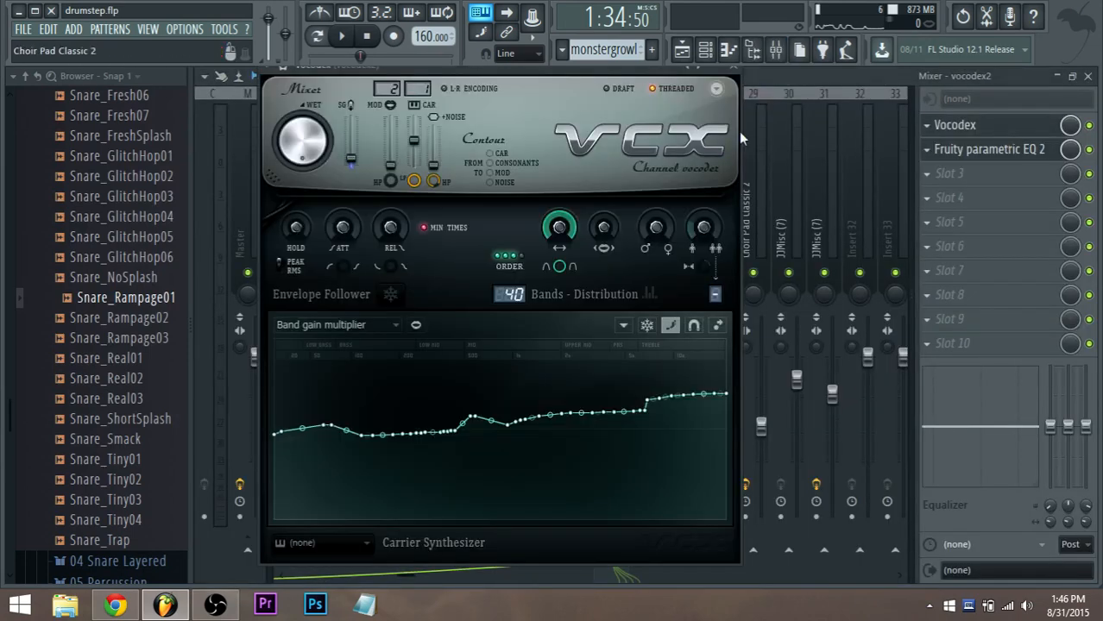
{"action": "mouse_move", "coordinate": [391, 164]}
{"action": "left_mouse_down"}
{"action": "mouse_move", "coordinate": [391, 134]}
{"action": "mouse_move", "coordinate": [391, 145]}
{"action": "left_mouse_up"}
{"action": "key", "text": "space"}
{"action": "key", "text": "space"}
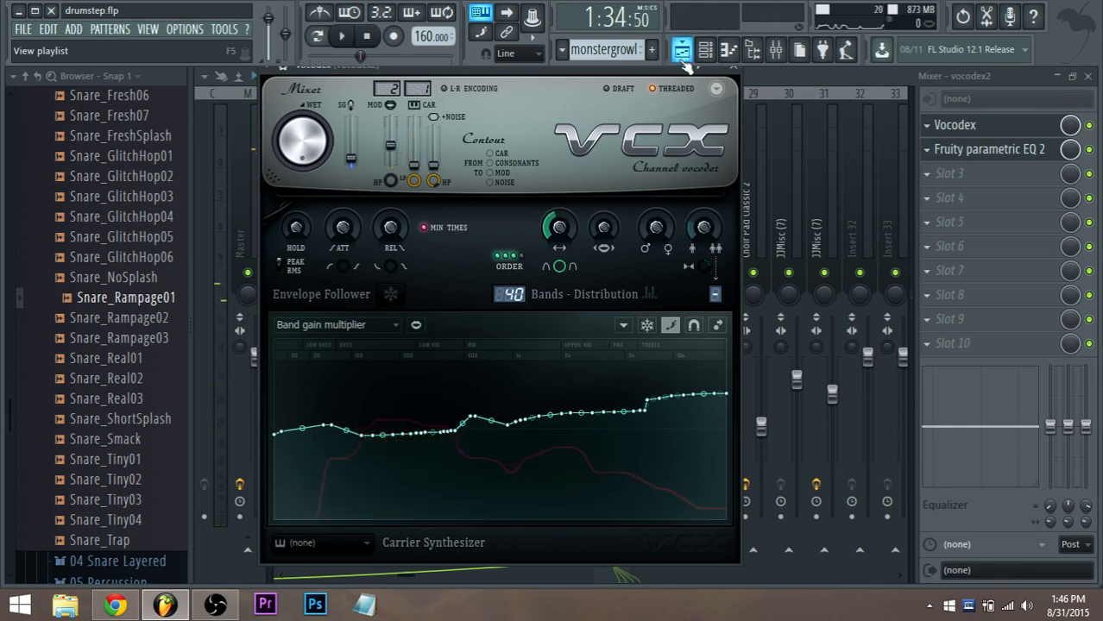
Inspect the sample settings of the vocostuff2 - Part_1 clip, then view its place beside the monstergrowl pattern in the playlist
{"action": "left_click", "coordinate": [682, 53]}
{"action": "double_click", "coordinate": [546, 291]}
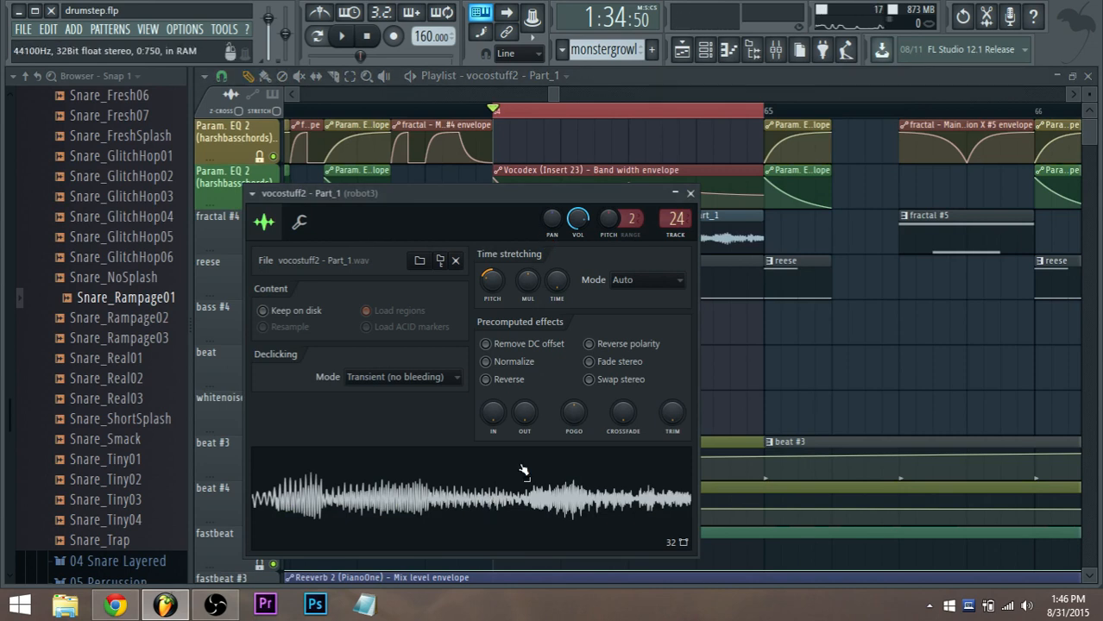
{"action": "left_click", "coordinate": [555, 98]}
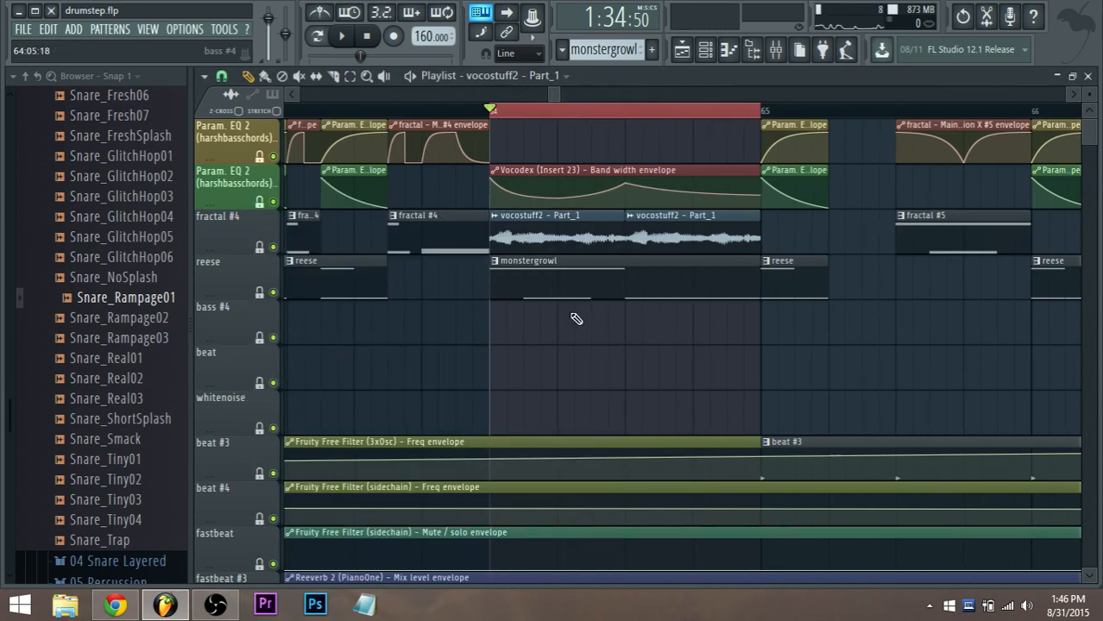
{"action": "scroll", "coordinate": [575, 318], "scroll_direction": "up", "scroll_amount": 2}
{"action": "scroll", "coordinate": [574, 316], "scroll_direction": "down", "scroll_amount": 3}
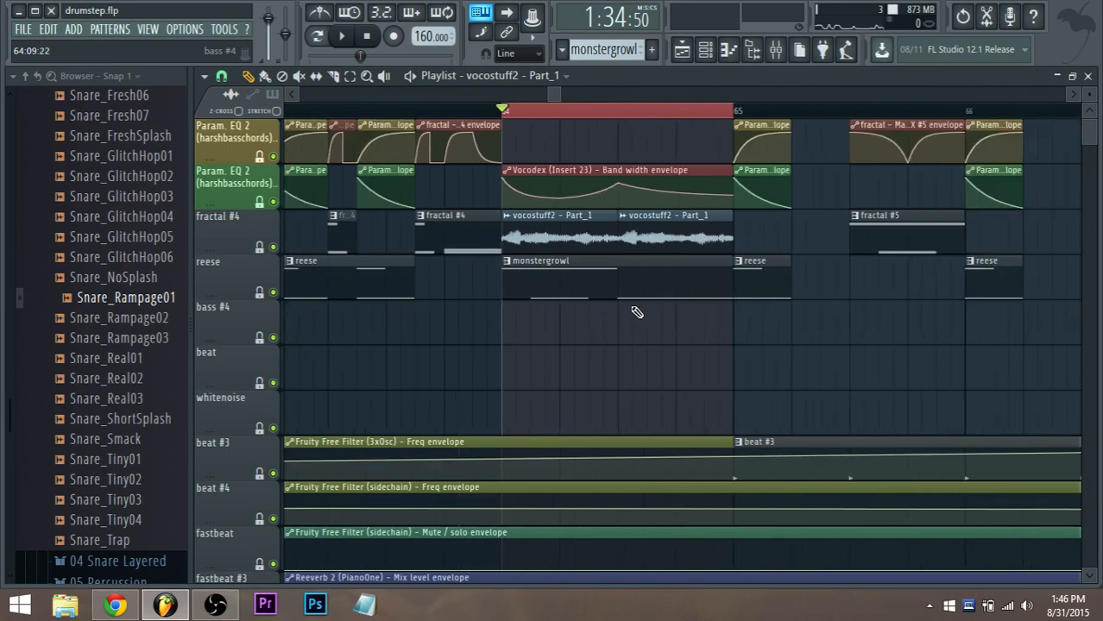
{"action": "left_click_drag", "start_coordinate": [555, 97], "coordinate": [558, 96]}
{"action": "scroll", "coordinate": [517, 226], "scroll_direction": "down", "scroll_amount": 1}
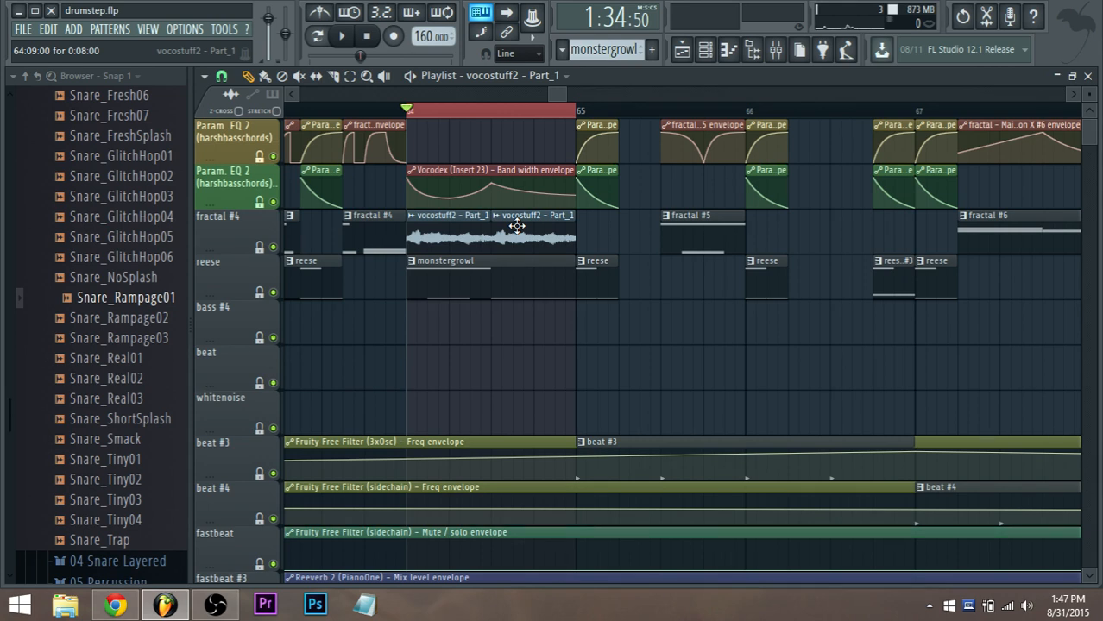
Bring up the vocodex2 mixer track and examine Vocodex's modulator pass-through level
{"action": "left_click", "coordinate": [776, 49]}
{"action": "left_click", "coordinate": [604, 241]}
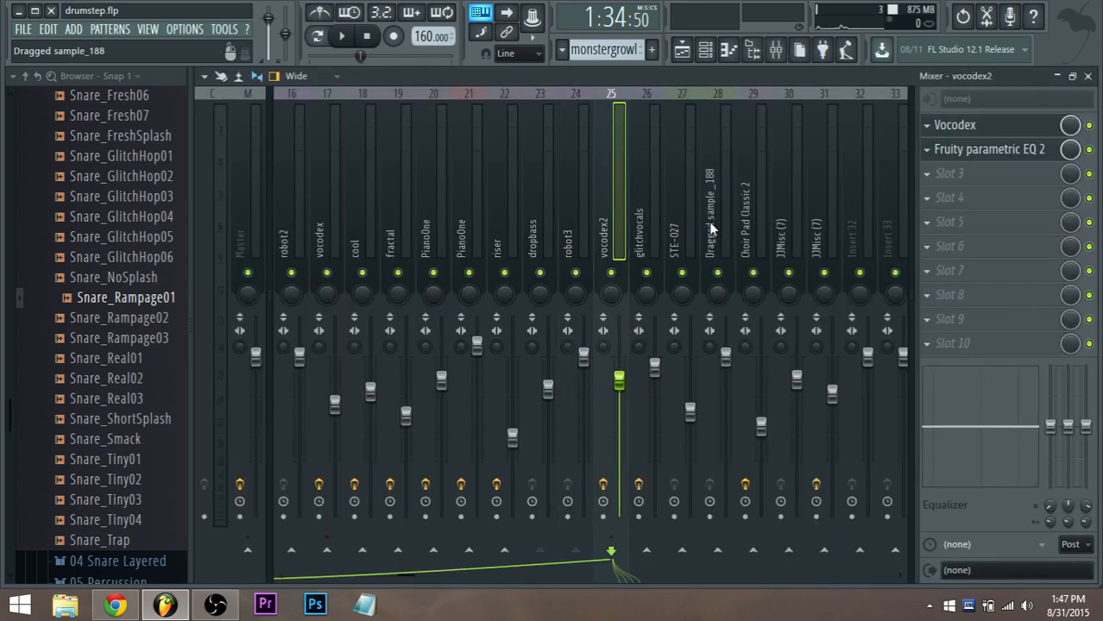
{"action": "left_click", "coordinate": [639, 233]}
{"action": "left_click", "coordinate": [604, 238]}
{"action": "left_click", "coordinate": [976, 134]}
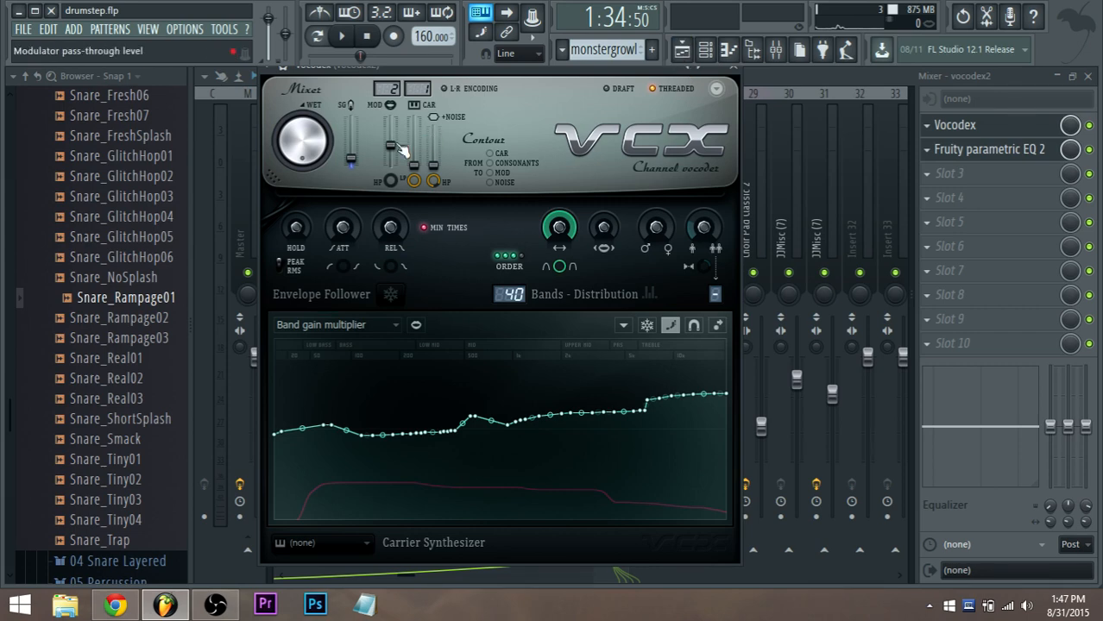
Reopen the vocostuff2 - Part_1 sample settings and audition the section while examining the time-stretching pitch control
{"action": "left_click", "coordinate": [682, 49]}
{"action": "double_click", "coordinate": [448, 250]}
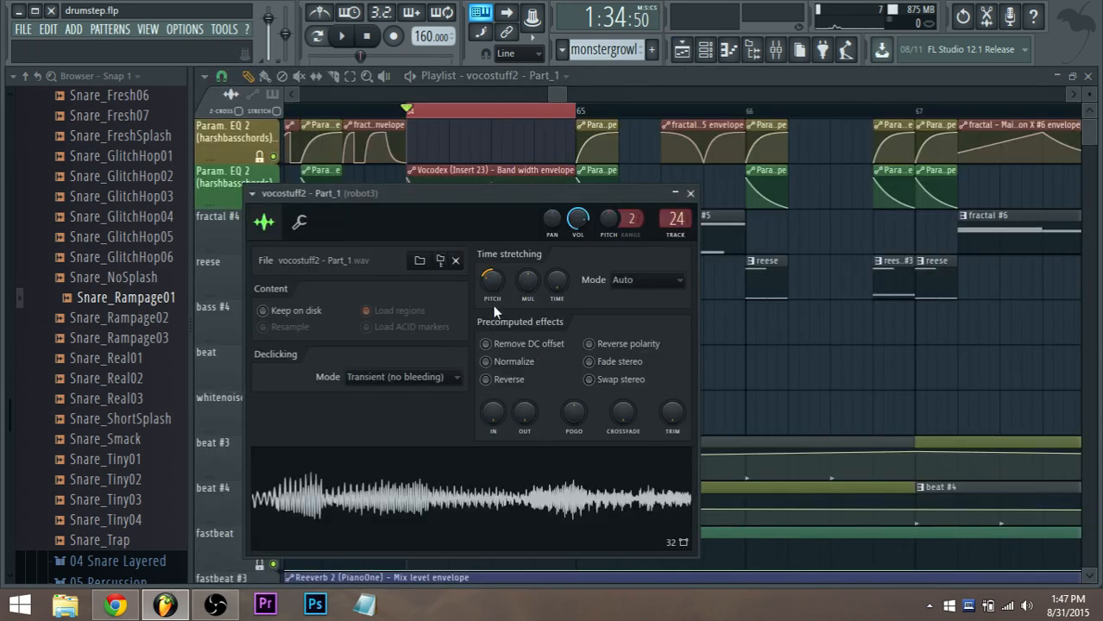
{"action": "key", "text": "space"}
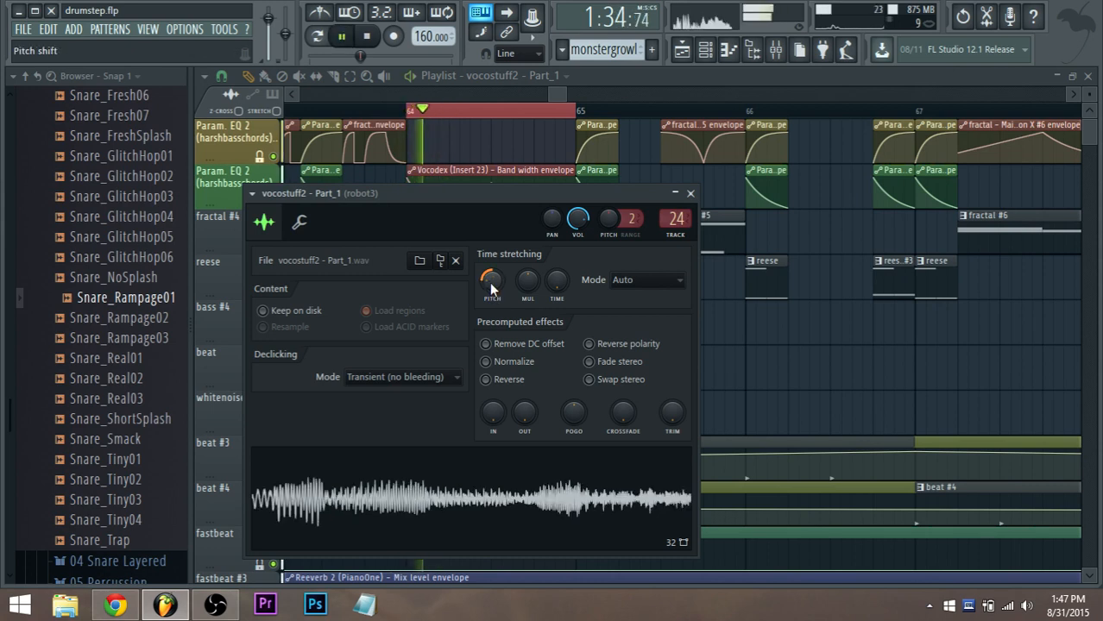
{"action": "key", "text": "space"}
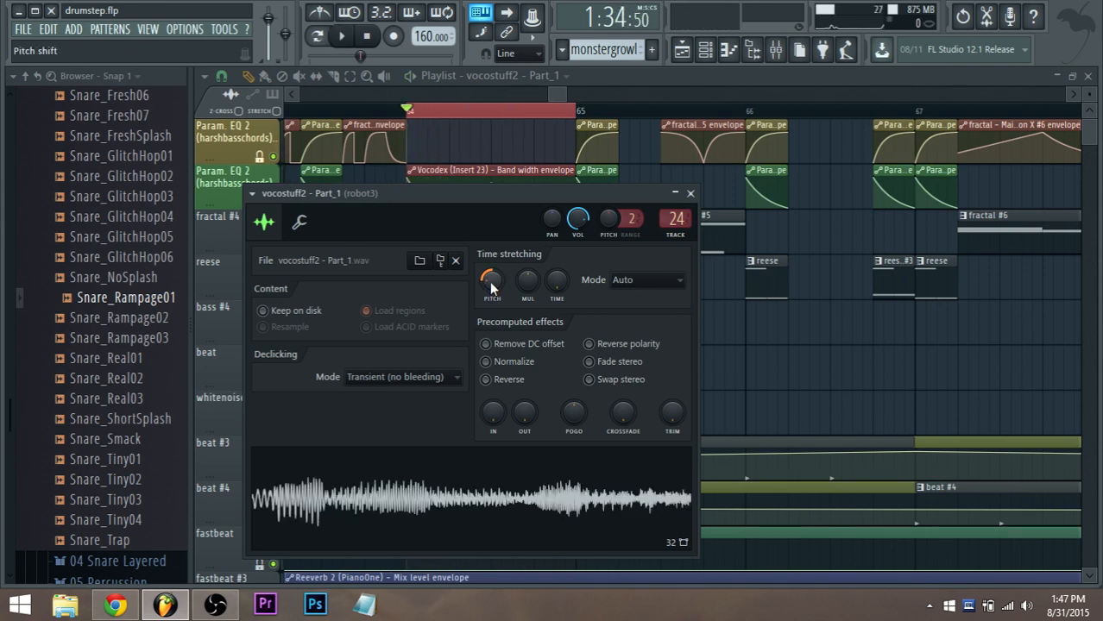
{"action": "left_click", "coordinate": [554, 95]}
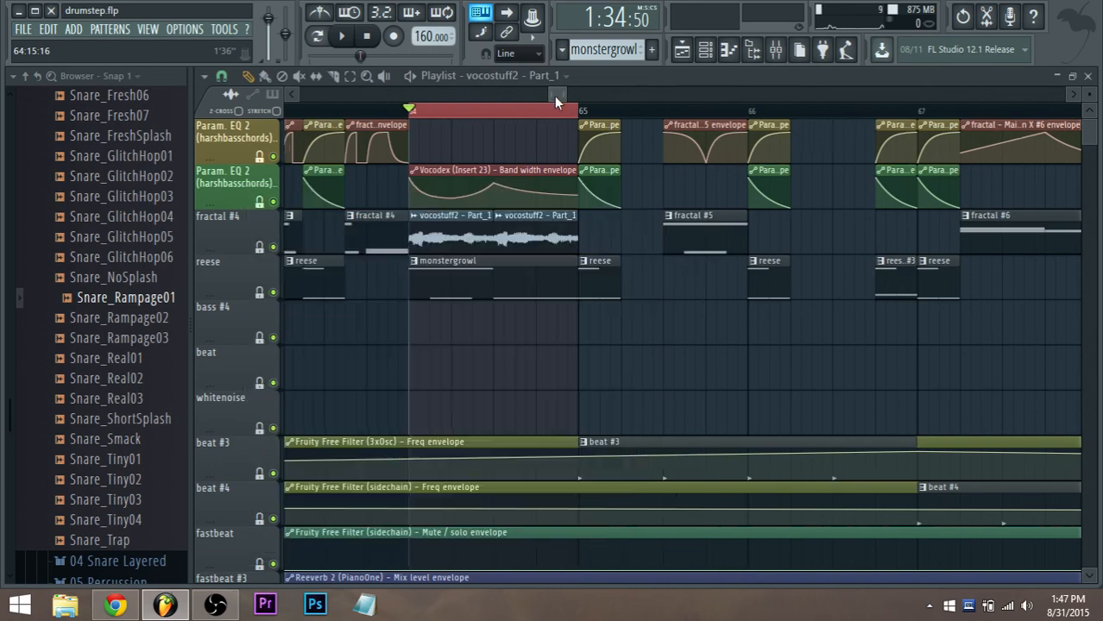
Reset the wet level of Vocodex on the vocodex2 track, remove the modulator pass-through, and audition the pattern
{"action": "left_click", "coordinate": [784, 60]}
{"action": "left_click", "coordinate": [776, 52]}
{"action": "left_click", "coordinate": [776, 52]}
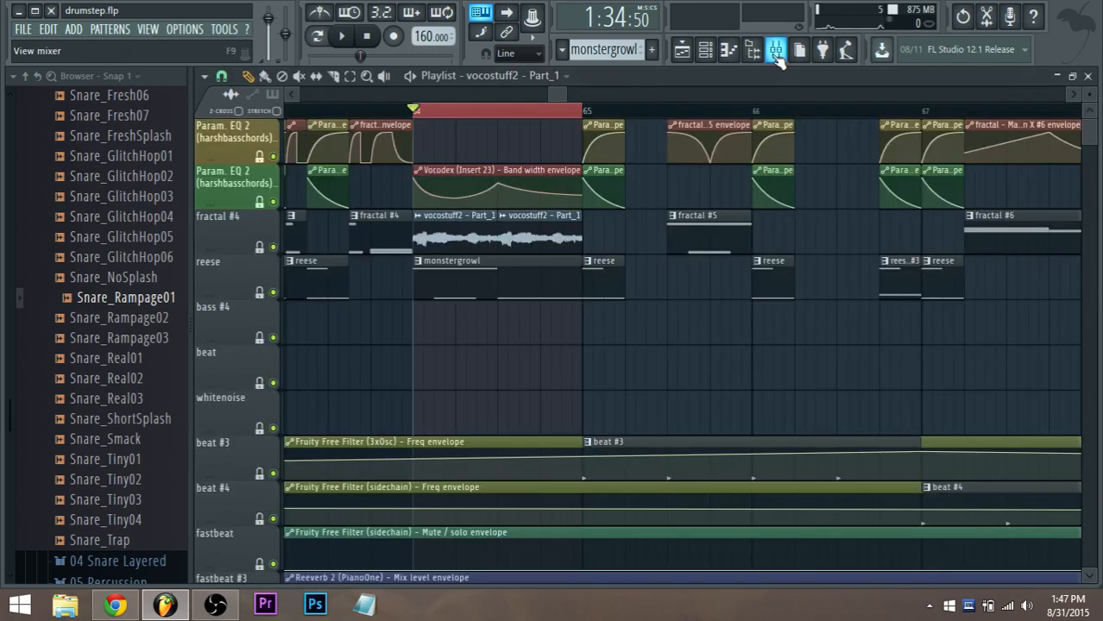
{"action": "left_click", "coordinate": [776, 49]}
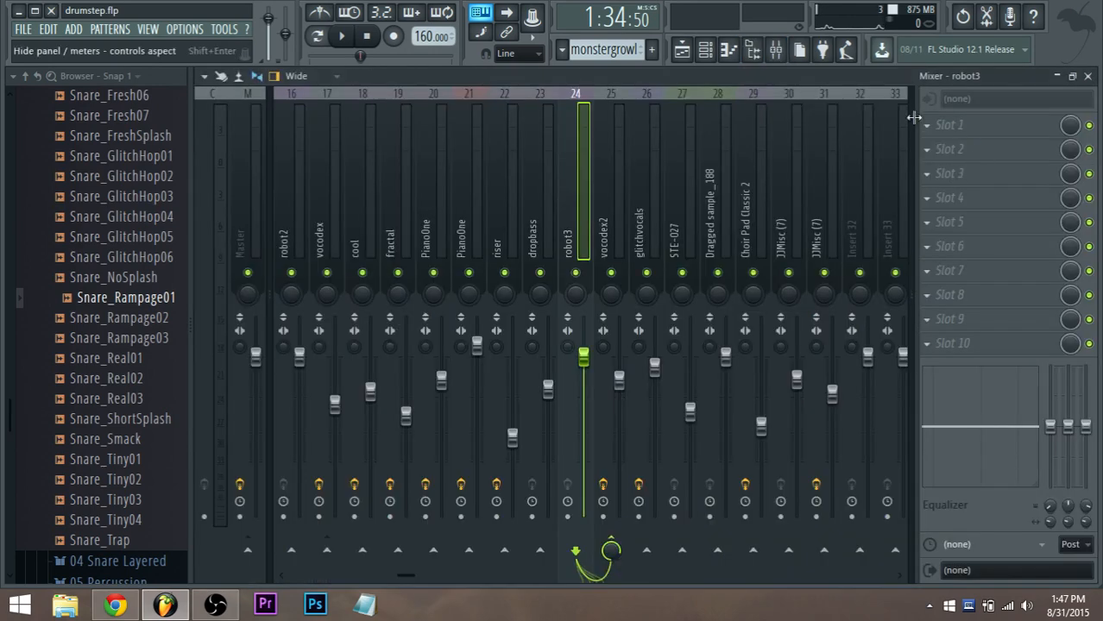
{"action": "left_click", "coordinate": [536, 251]}
{"action": "left_click", "coordinate": [604, 244]}
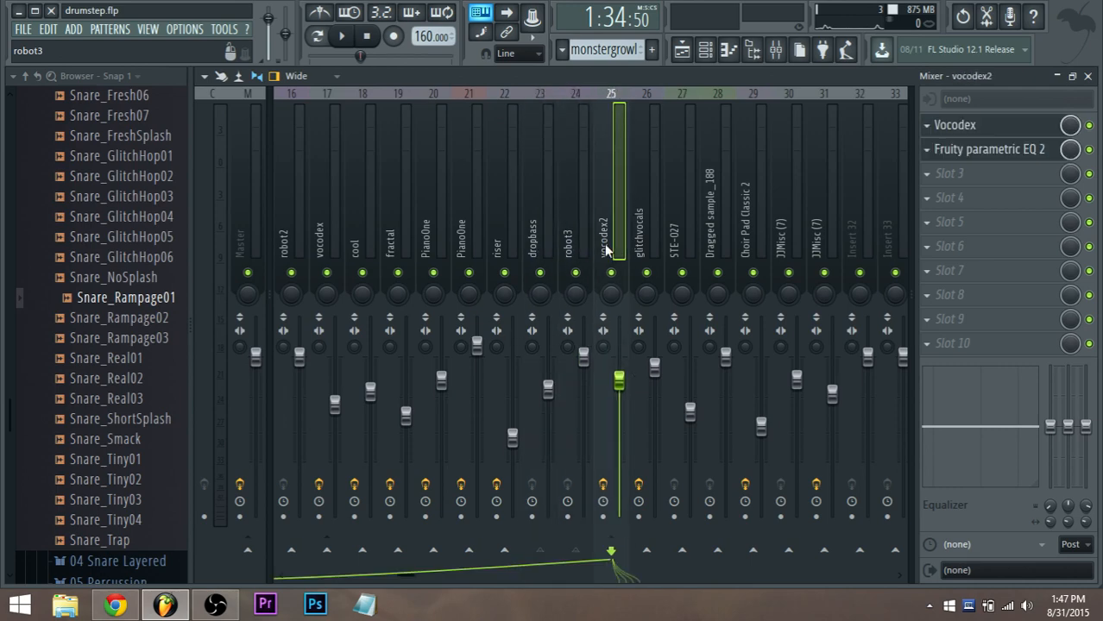
{"action": "left_click", "coordinate": [992, 140]}
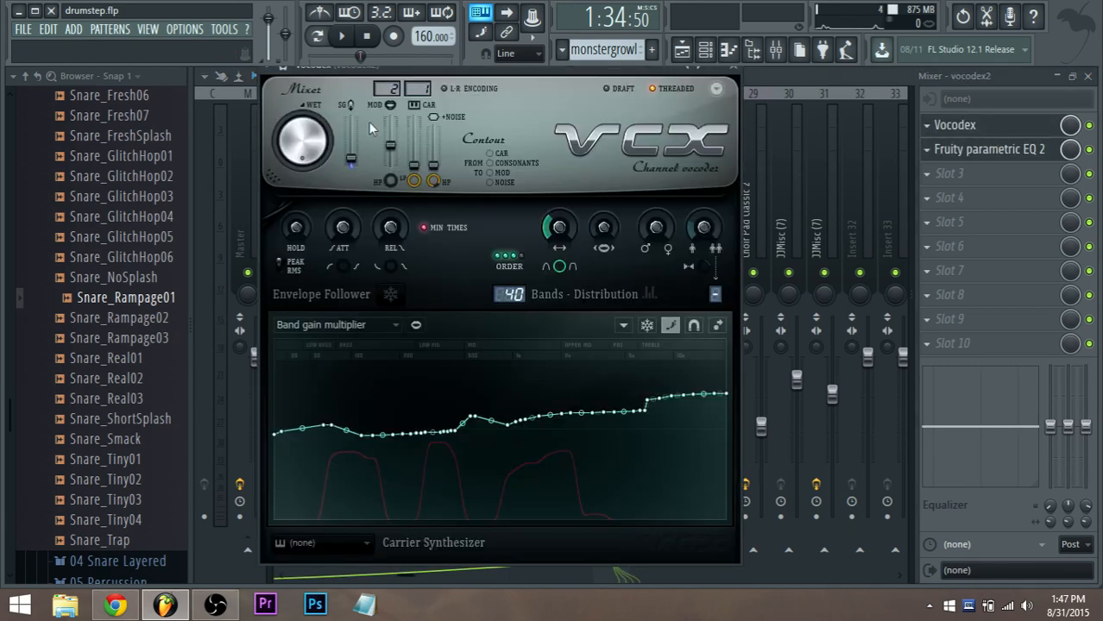
{"action": "right_click", "coordinate": [287, 138]}
{"action": "left_click", "coordinate": [338, 160]}
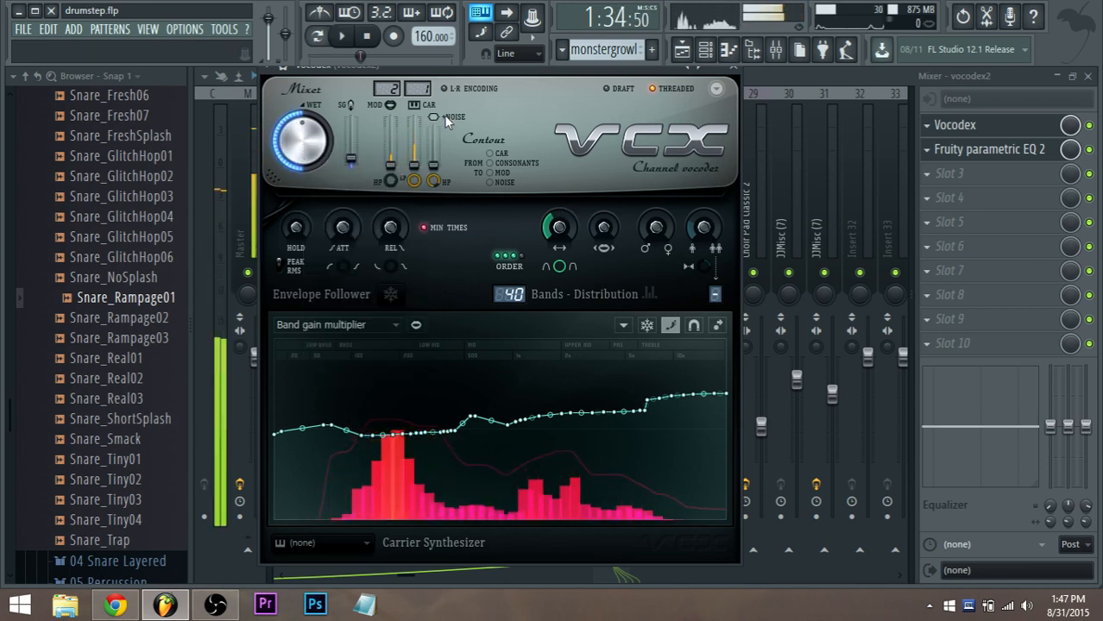
{"action": "key", "text": "space"}
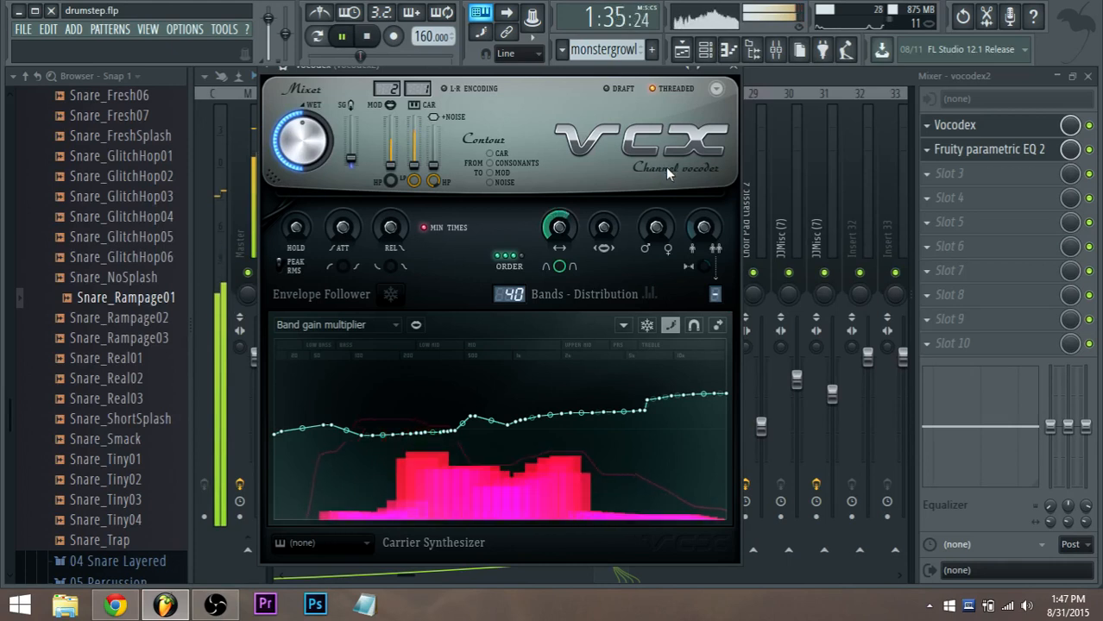
{"action": "key", "text": "space"}
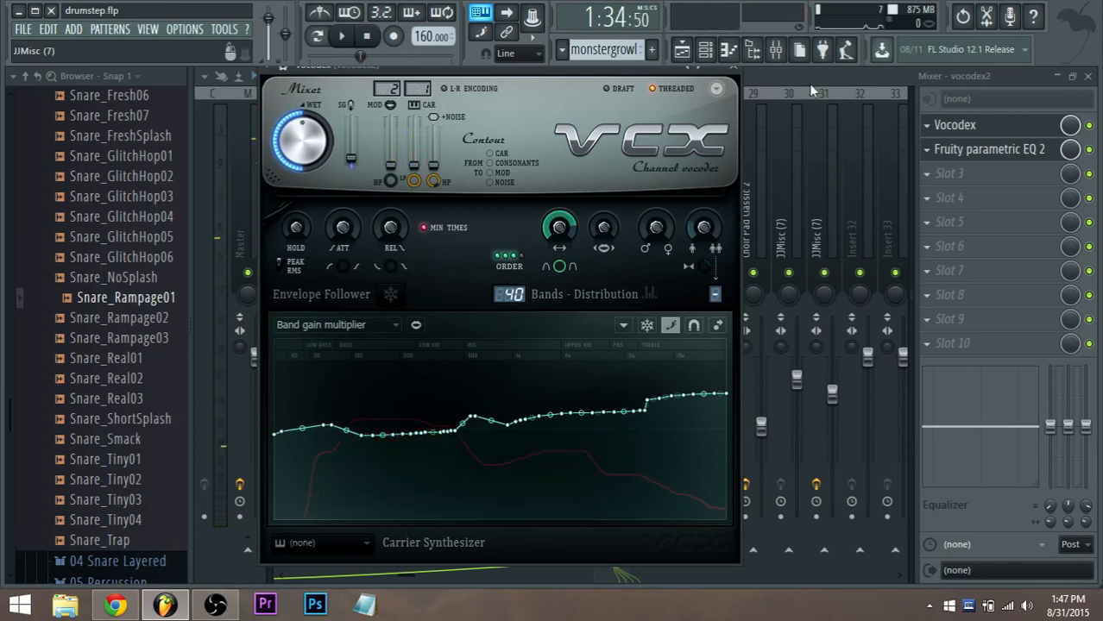
Check Vocodex's list of band curves, keeping Band gain multiplier, and audition the pattern while trying the band width control
{"action": "left_click", "coordinate": [388, 326]}
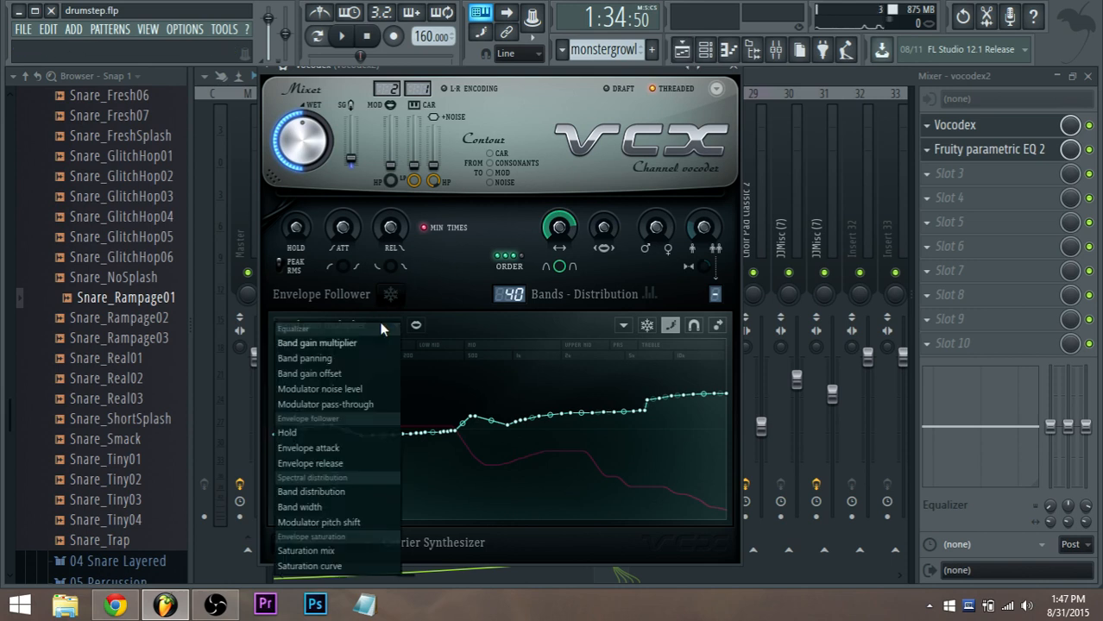
{"action": "left_click", "coordinate": [368, 344]}
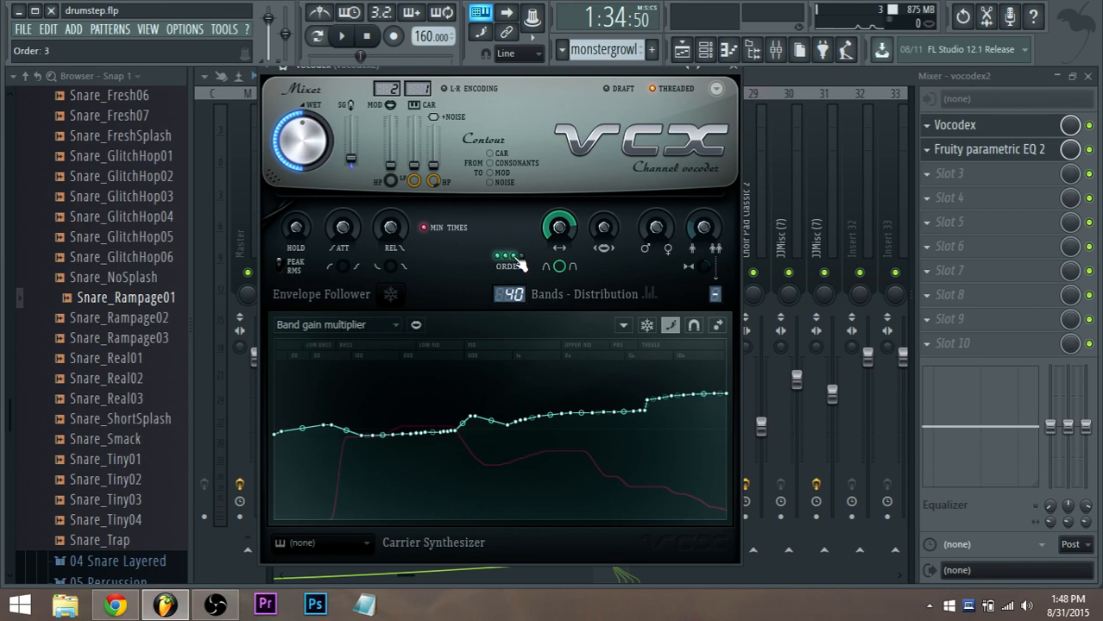
{"action": "key", "text": "space"}
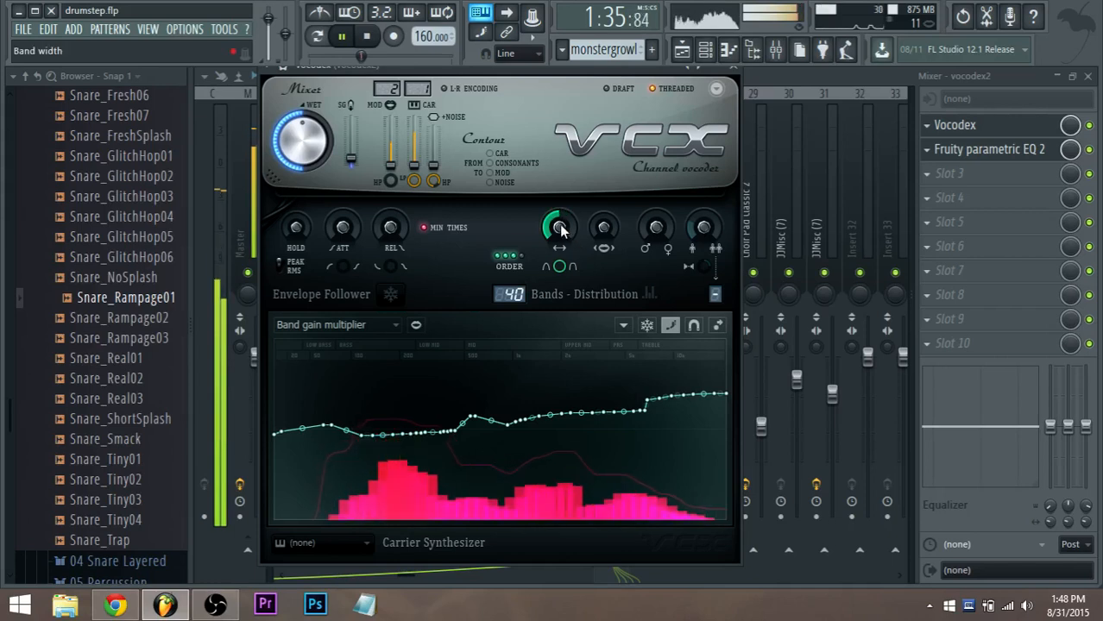
{"action": "left_click_drag", "start_coordinate": [561, 228], "coordinate": [575, 230]}
{"action": "key", "text": "space"}
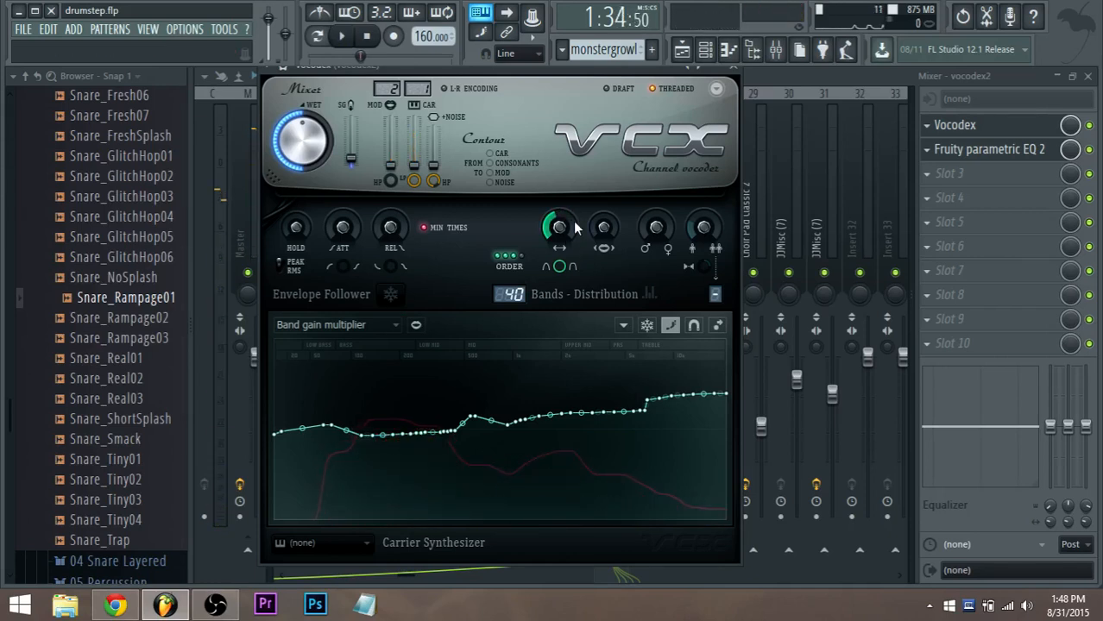
{"action": "key", "text": "space"}
{"action": "left_click_drag", "start_coordinate": [562, 226], "coordinate": [565, 216]}
{"action": "key", "text": "space"}
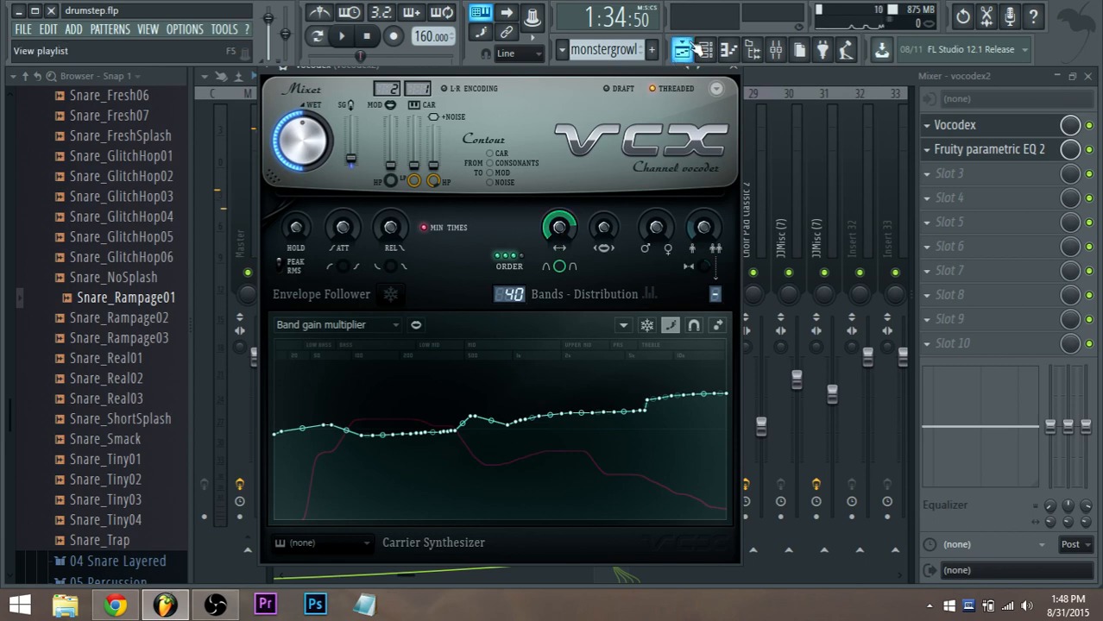
Deepen the first dip of the Vocodex band width envelope at bar 64 in the playlist and audition it
{"action": "left_click", "coordinate": [691, 48]}
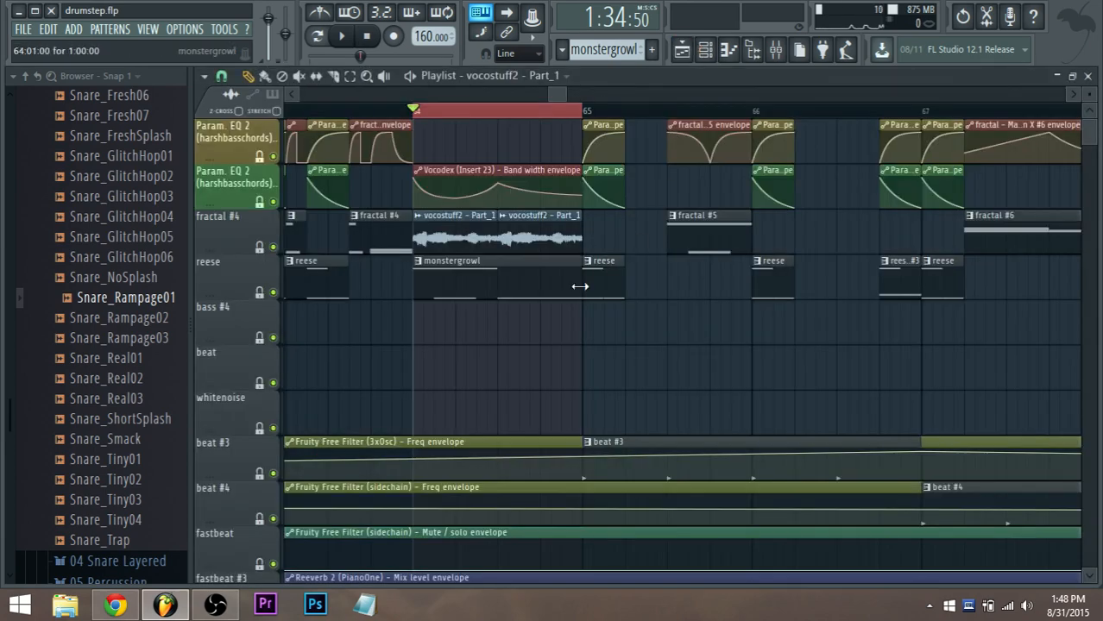
{"action": "key", "text": "space"}
{"action": "left_click", "coordinate": [460, 193]}
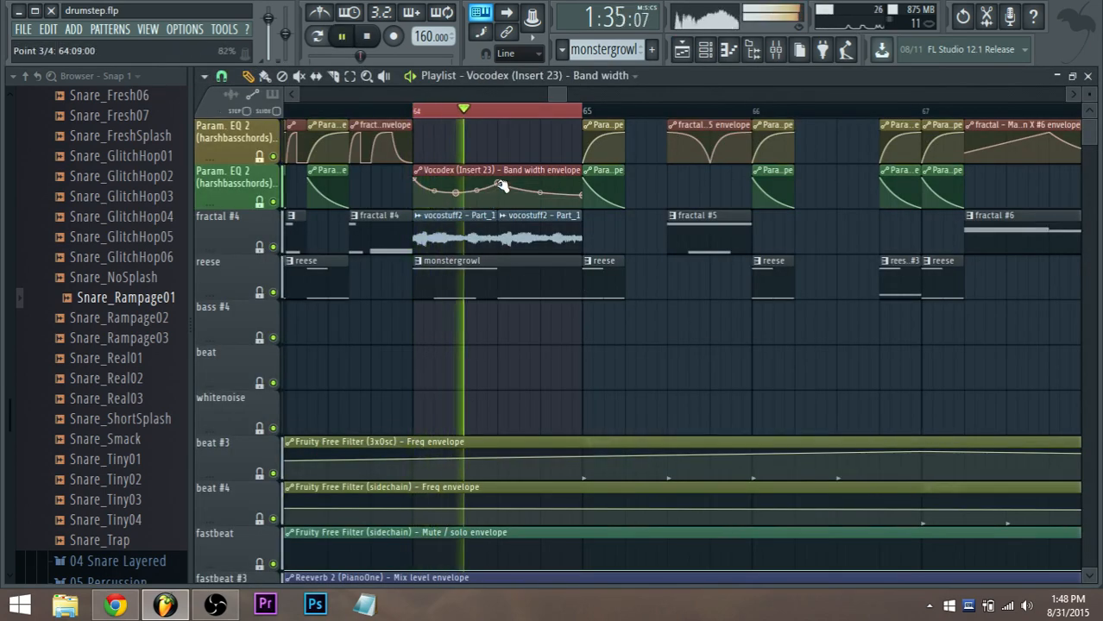
{"action": "left_click_drag", "start_coordinate": [498, 183], "coordinate": [457, 198]}
{"action": "key", "text": "space"}
{"action": "key", "text": "space"}
{"action": "key", "text": "space"}
{"action": "key", "text": "space"}
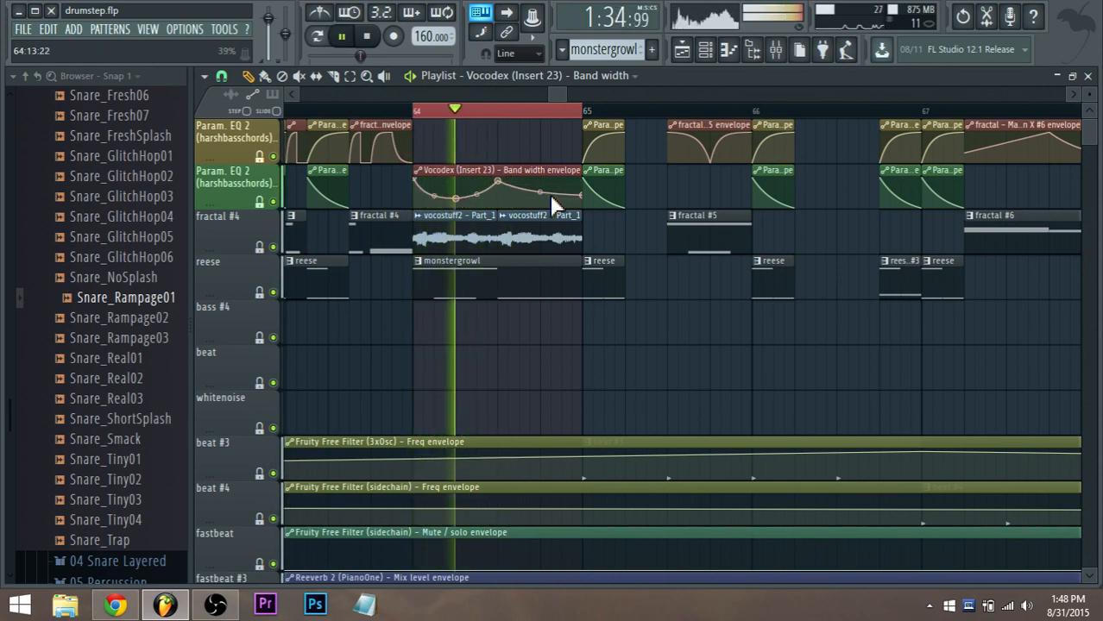
Deepen the second dip of the band width envelope through the tension between points 3 and 4, auditioning the section repeatedly
{"action": "key", "text": "space"}
{"action": "key", "text": "space"}
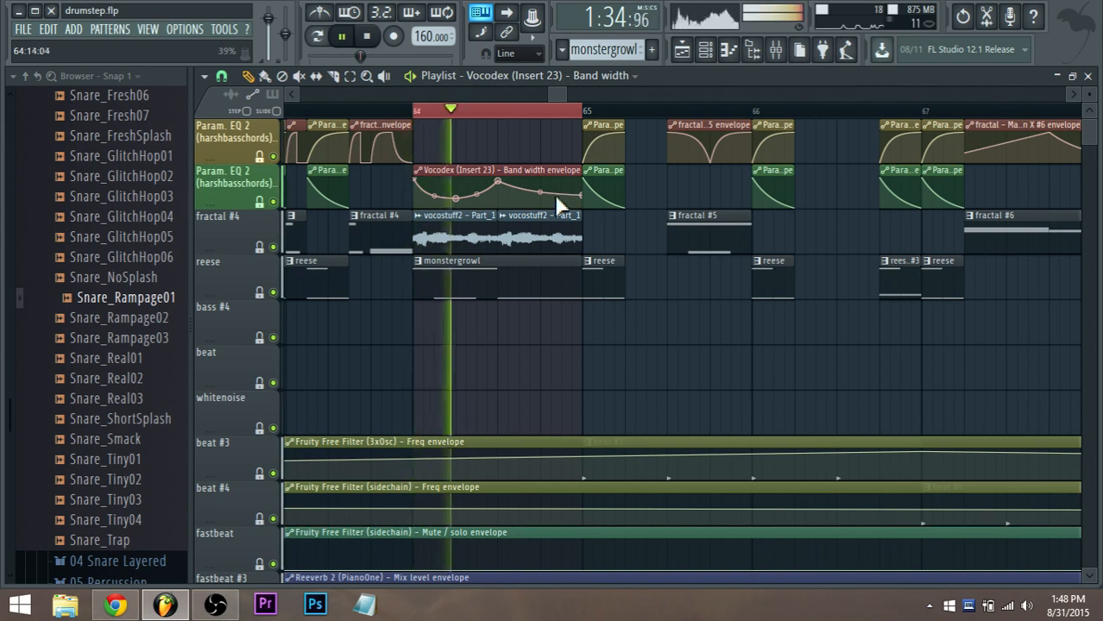
{"action": "key", "text": "space"}
{"action": "key", "text": "space"}
{"action": "key", "text": "space"}
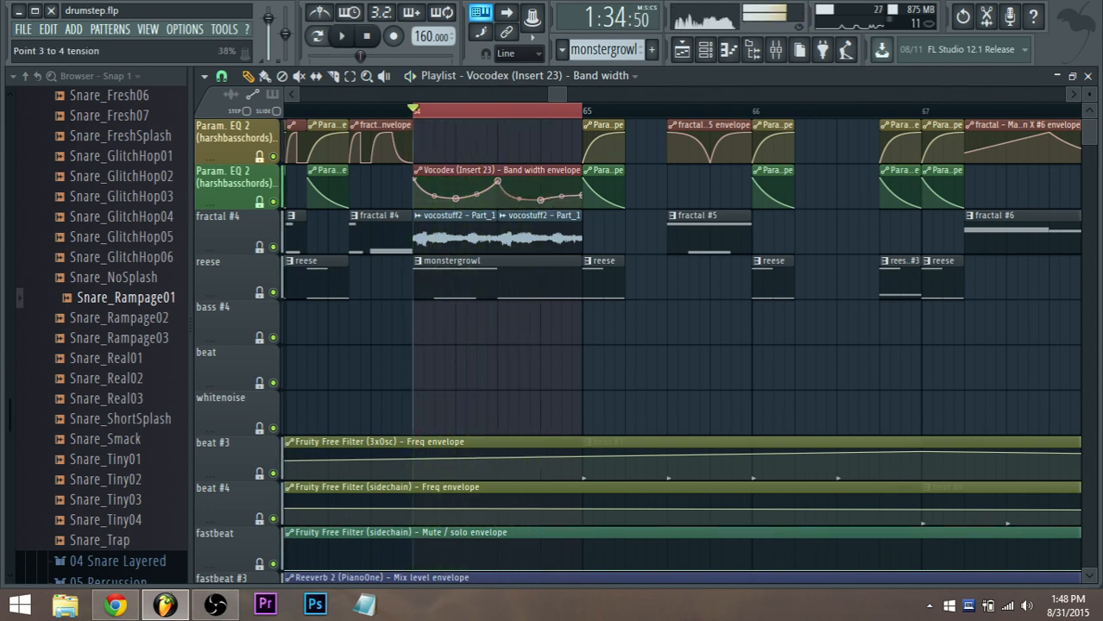
Audition the Vocodex band width envelope section at bar 64, and return from the playlist to the Vocodex window
{"action": "key", "text": "space"}
{"action": "key", "text": "space"}
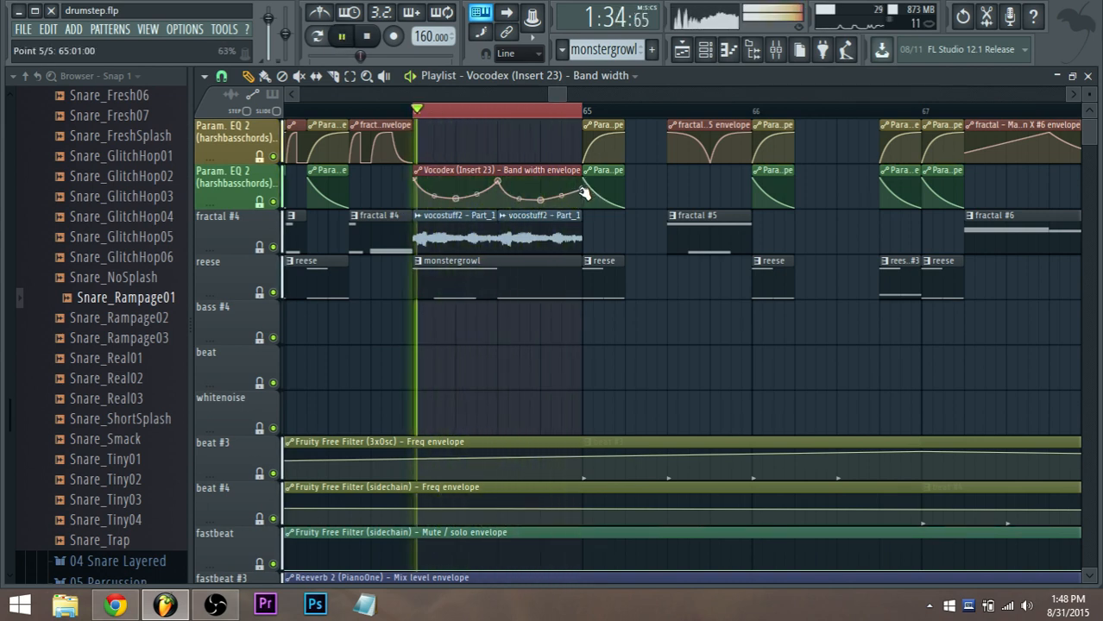
{"action": "key", "text": "space"}
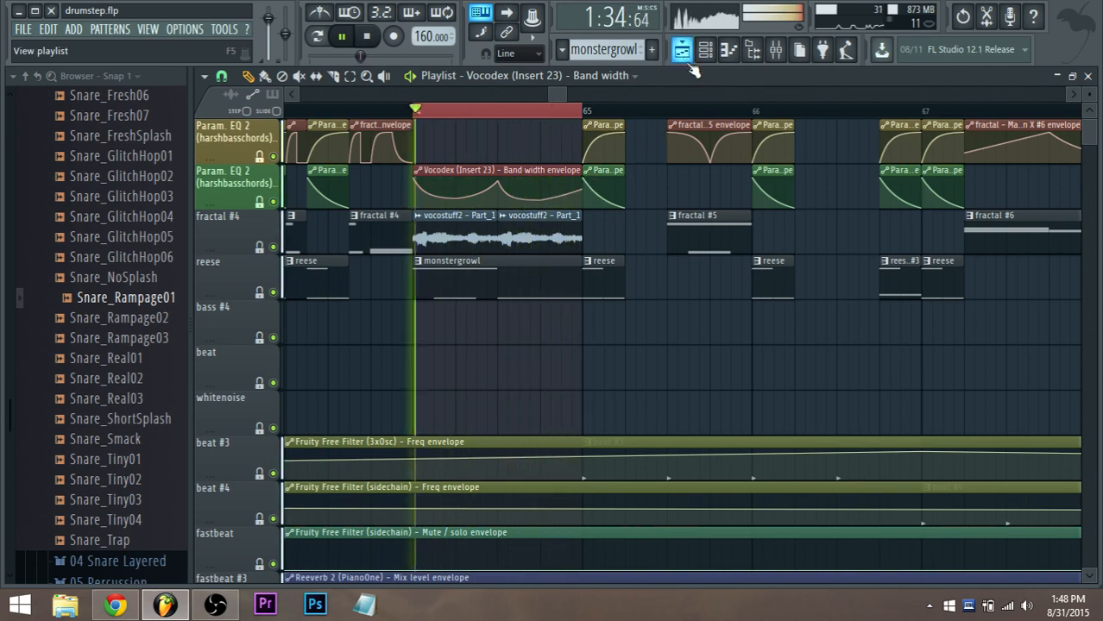
{"action": "key", "text": "space"}
{"action": "left_click", "coordinate": [685, 55]}
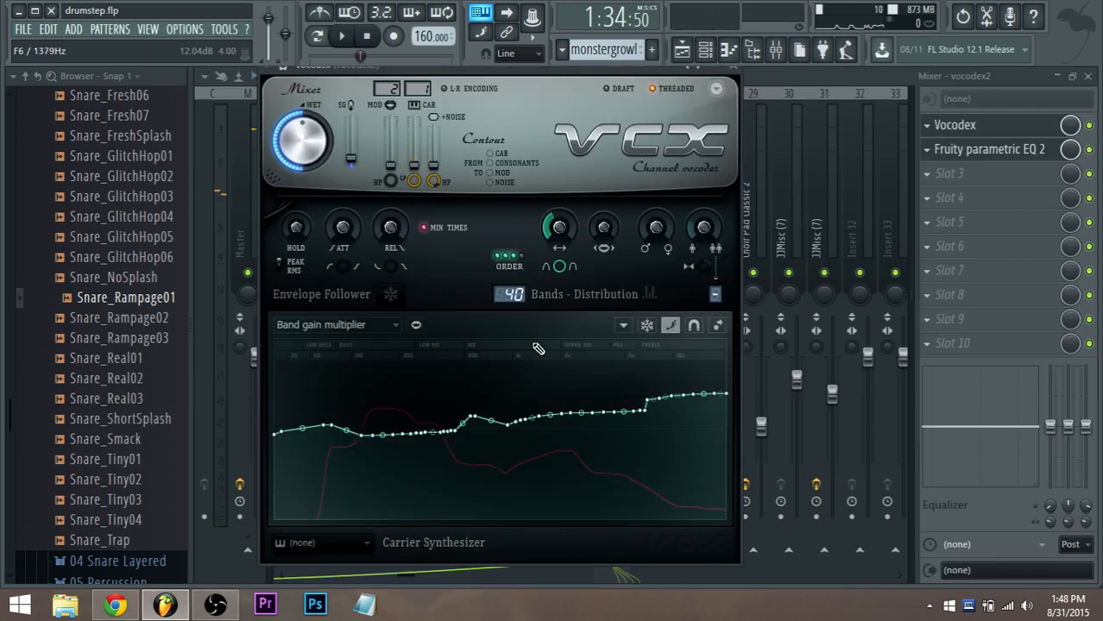
{"action": "key", "text": "space"}
{"action": "key", "text": "space"}
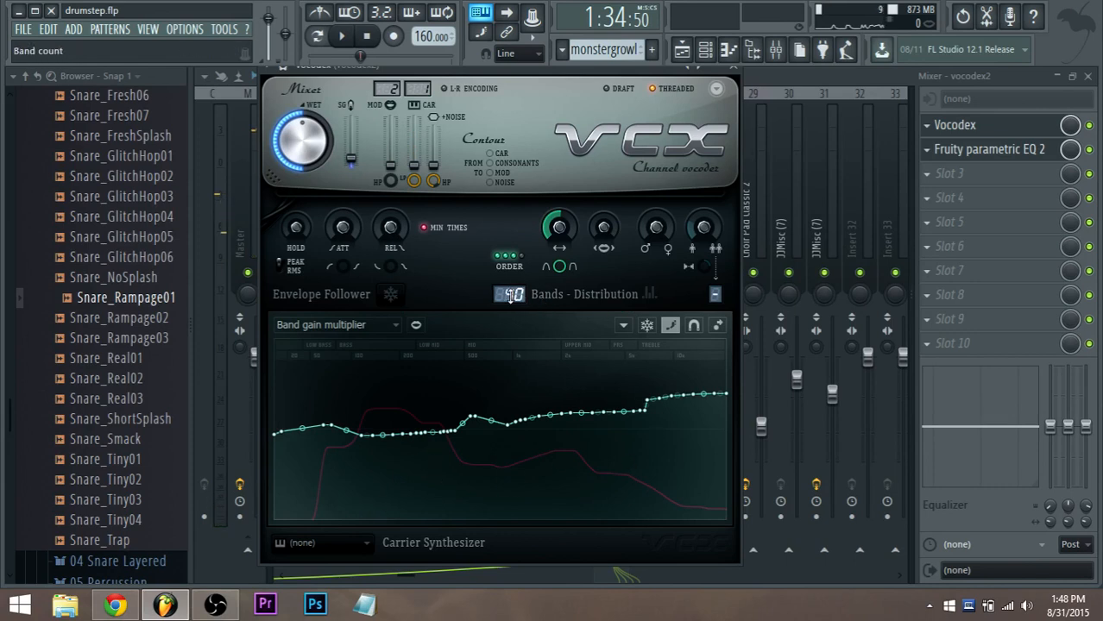
Try Vocodex band counts of 83 and 43 while auditioning the monstergrowl section
{"action": "key", "text": "space"}
{"action": "mouse_move", "coordinate": [505, 297]}
{"action": "left_mouse_down"}
{"action": "mouse_move", "coordinate": [499, 306]}
{"action": "mouse_move", "coordinate": [510, 293]}
{"action": "left_mouse_up"}
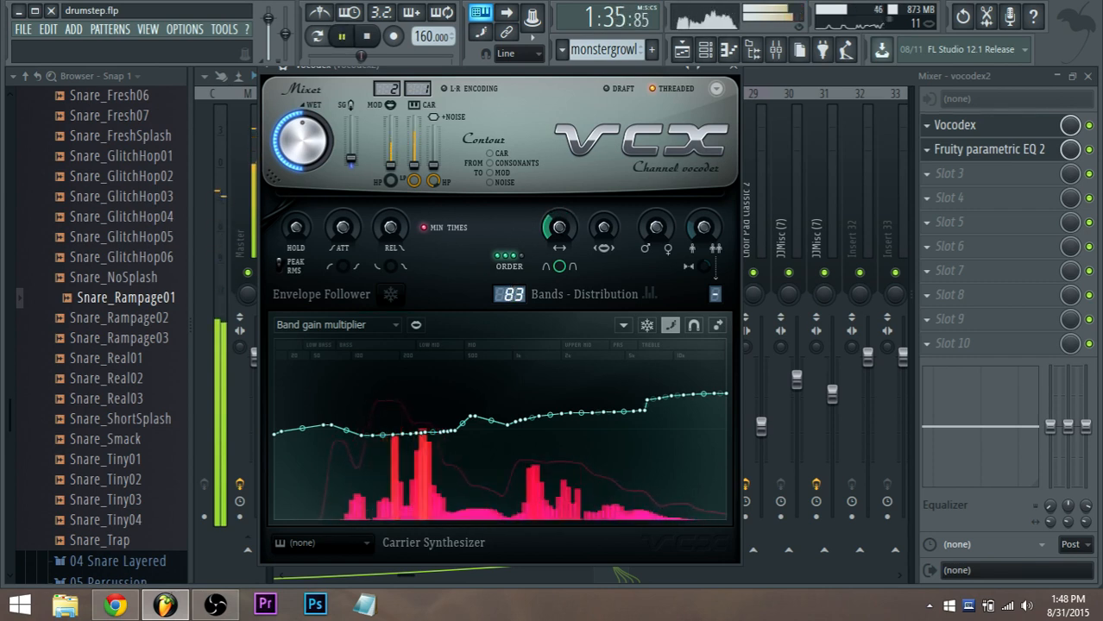
{"action": "key", "text": "space"}
{"action": "key", "text": "space"}
{"action": "mouse_move", "coordinate": [512, 294]}
{"action": "left_mouse_down"}
{"action": "mouse_move", "coordinate": [511, 306]}
{"action": "mouse_move", "coordinate": [514, 289]}
{"action": "left_mouse_up"}
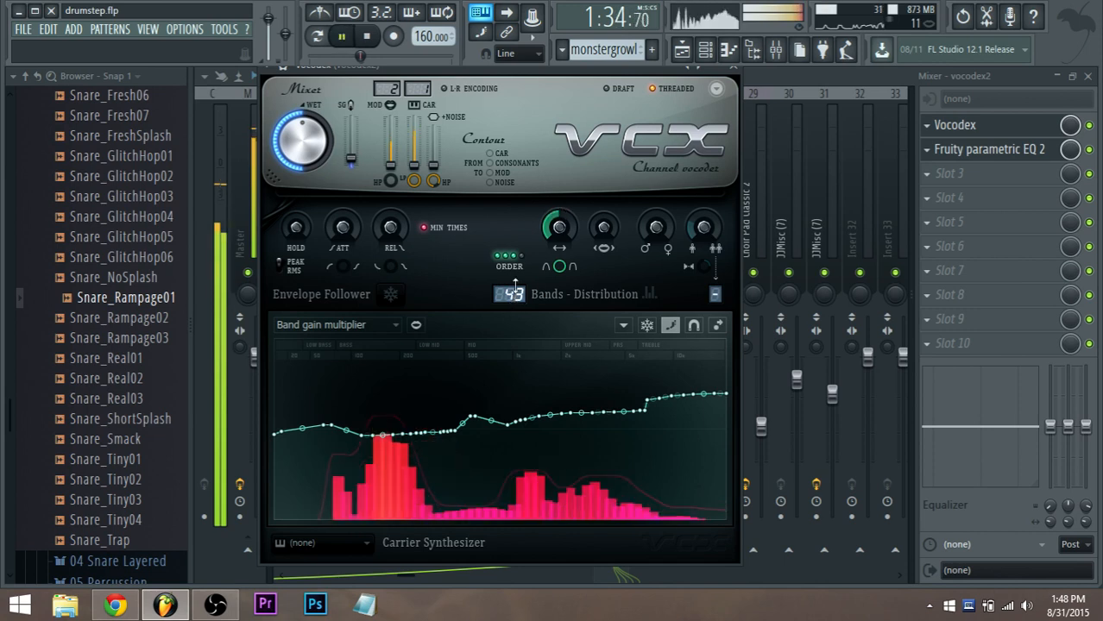
{"action": "key", "text": "space"}
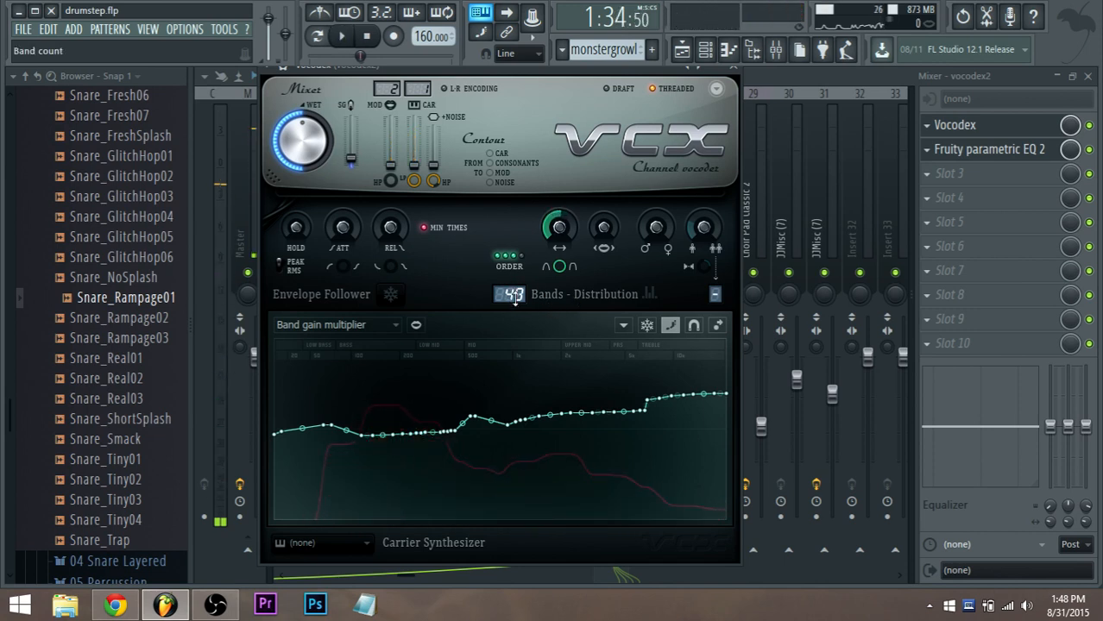
{"action": "key", "text": "space"}
Raise the Vocodex filter order to its highest setting and set the band count to 61 while auditioning
{"action": "mouse_move", "coordinate": [519, 270]}
{"action": "left_mouse_down"}
{"action": "mouse_move", "coordinate": [510, 262]}
{"action": "mouse_move", "coordinate": [528, 265]}
{"action": "mouse_move", "coordinate": [512, 266]}
{"action": "left_mouse_up"}
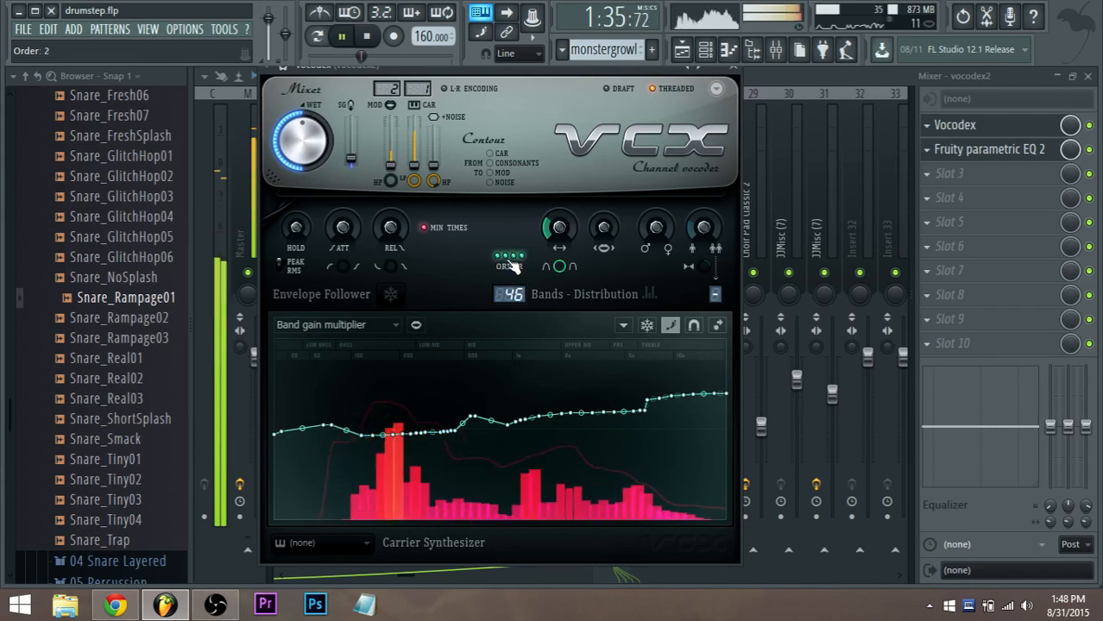
{"action": "scroll", "coordinate": [517, 296], "scroll_direction": "up", "scroll_amount": 15}
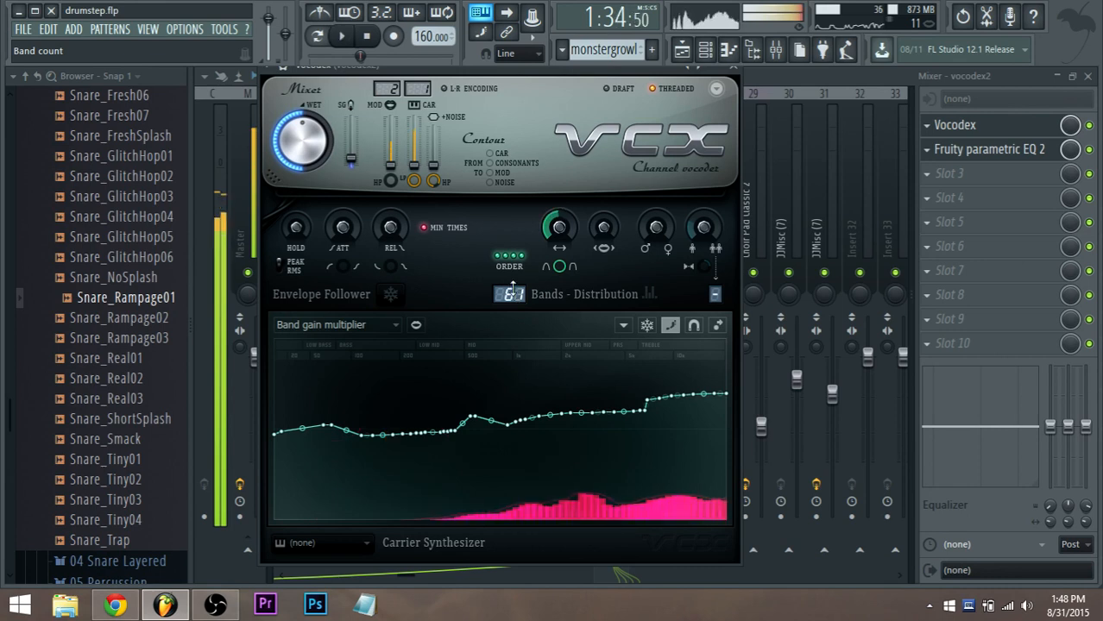
{"action": "key", "text": "space"}
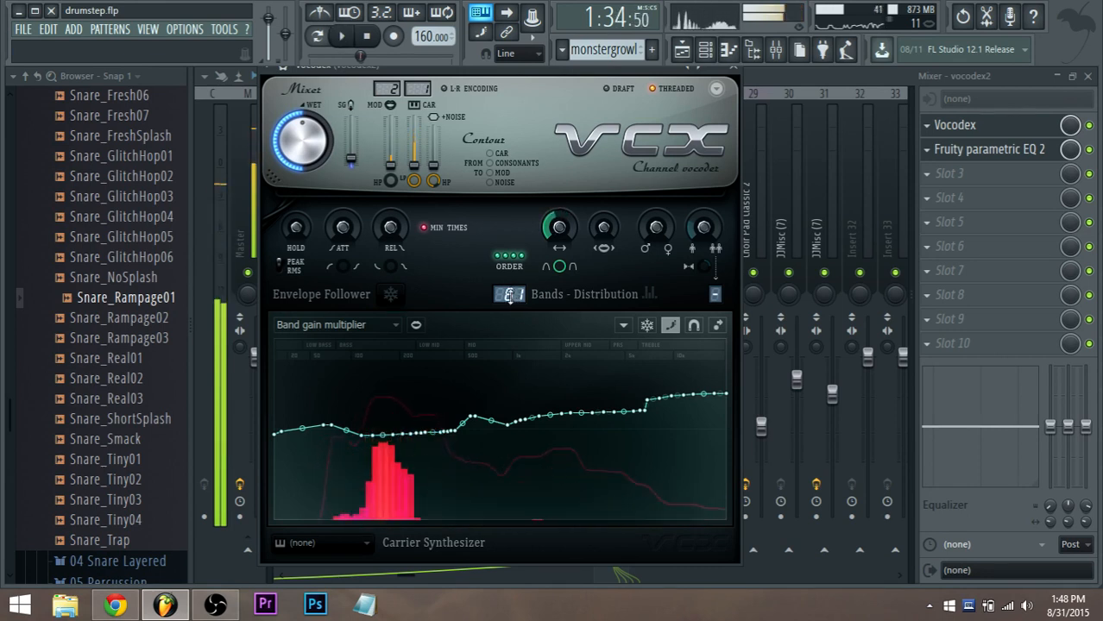
{"action": "scroll", "coordinate": [391, 229], "scroll_direction": "up", "scroll_amount": 3}
{"action": "key", "text": "space"}
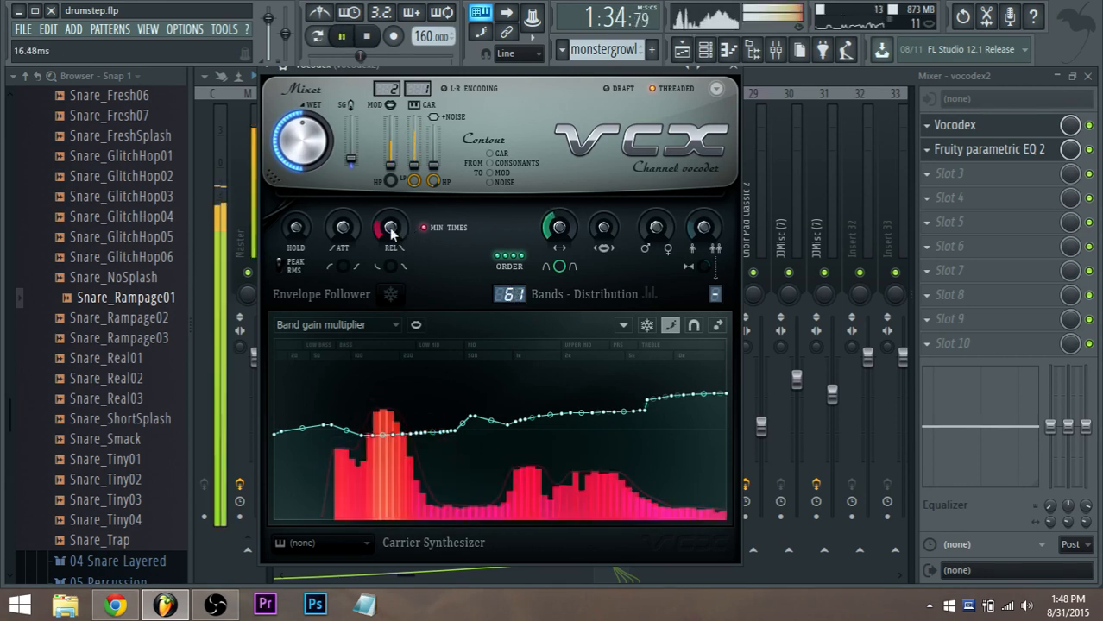
Try the Vocodex envelope follower without minimum times at 0 ms release, and re-enable minimum times while auditioning
{"action": "left_click", "coordinate": [425, 228]}
{"action": "key", "text": "space"}
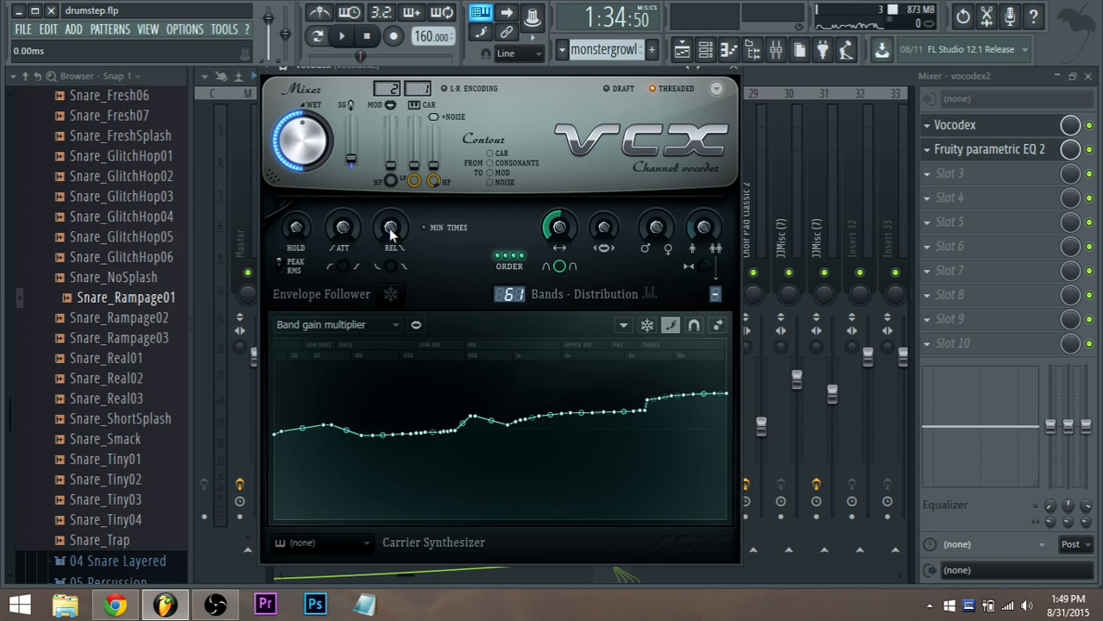
{"action": "key", "text": "space"}
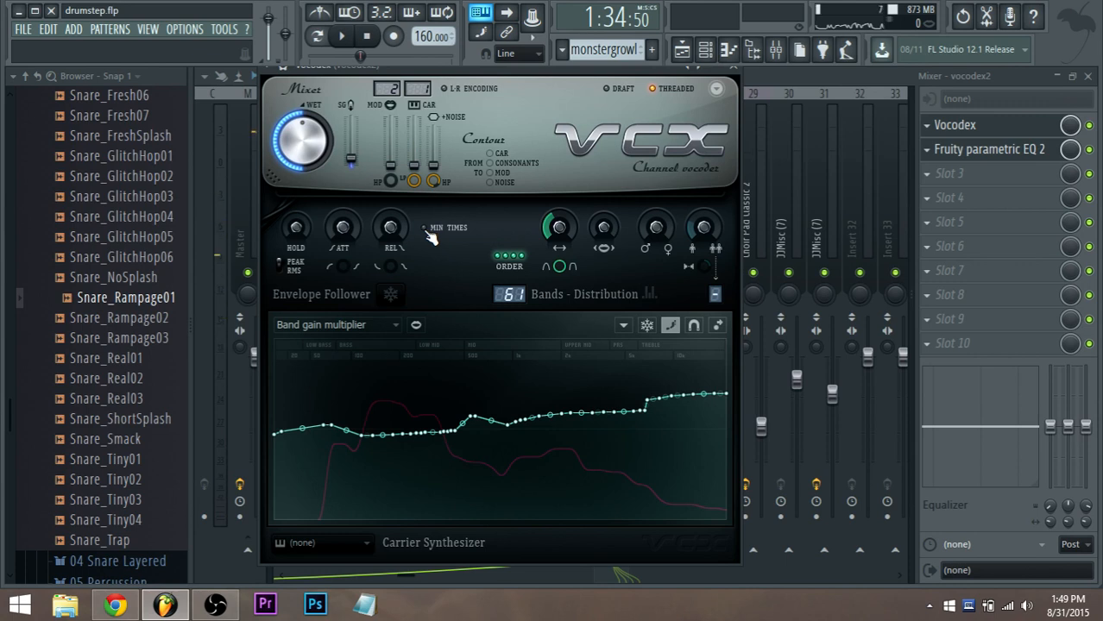
{"action": "key", "text": "space"}
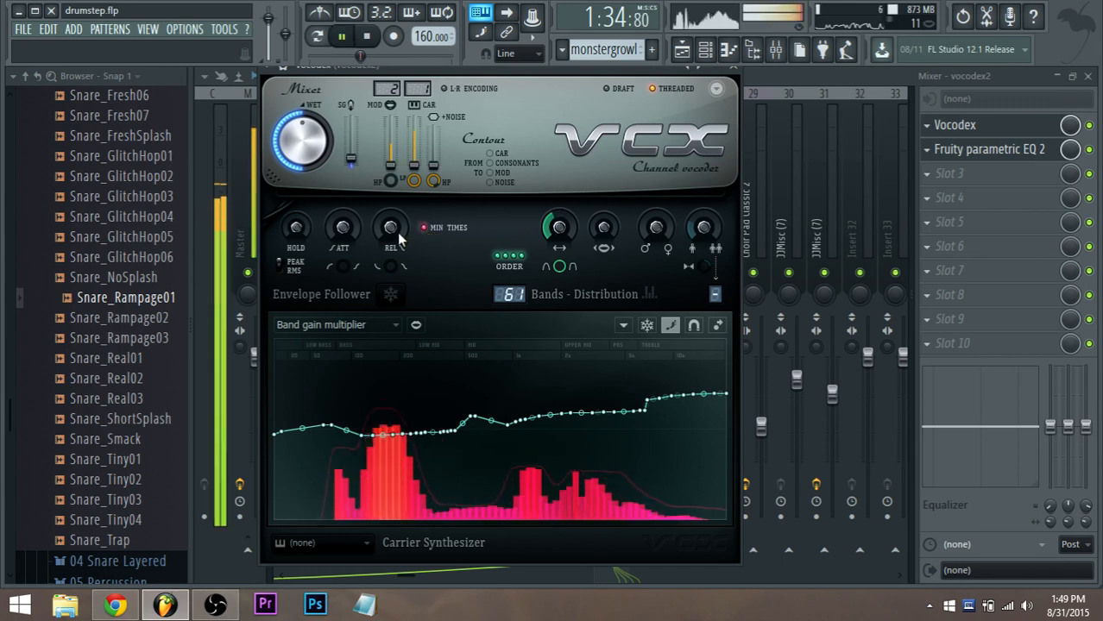
{"action": "key", "text": "space"}
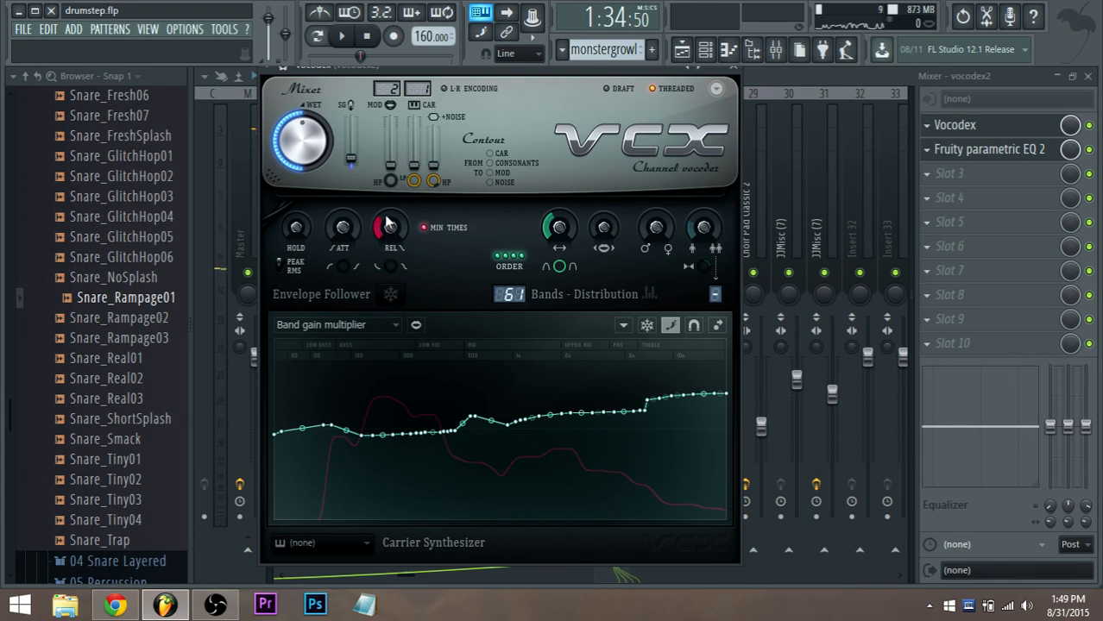
Try Vocodex release times from 12.28 ms up to 885.26 ms while auditioning, and reset the release to its minimum
{"action": "key", "text": "space"}
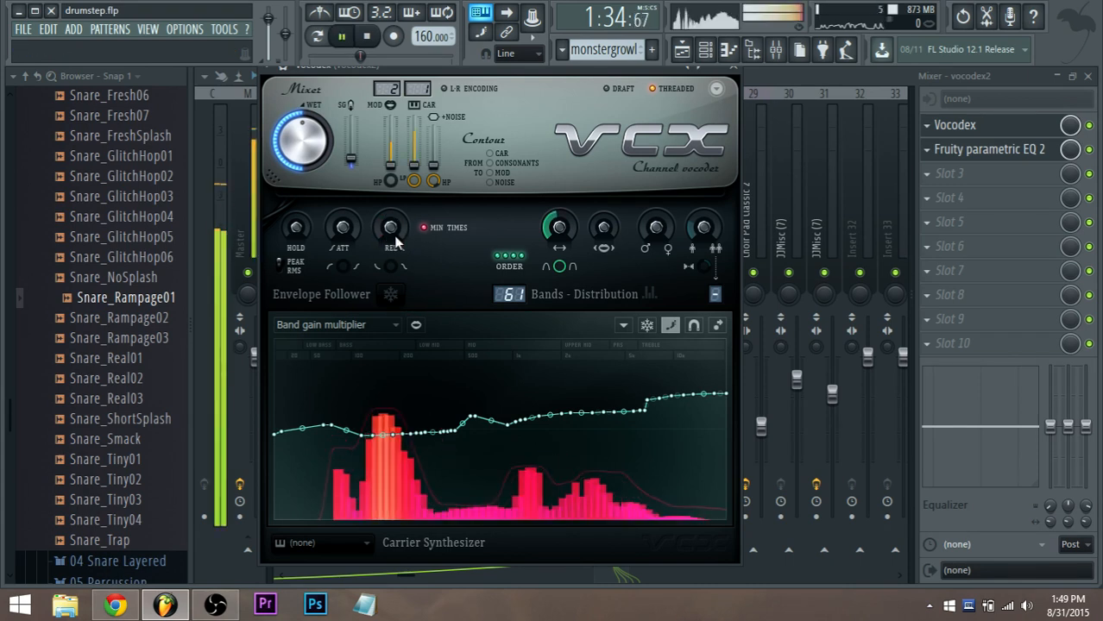
{"action": "mouse_move", "coordinate": [394, 234]}
{"action": "left_mouse_down"}
{"action": "mouse_move", "coordinate": [394, 143]}
{"action": "mouse_move", "coordinate": [393, 204]}
{"action": "mouse_move", "coordinate": [374, 231]}
{"action": "left_mouse_up"}
{"action": "key", "text": "space"}
{"action": "key", "text": "space"}
{"action": "key", "text": "space"}
{"action": "key", "text": "space"}
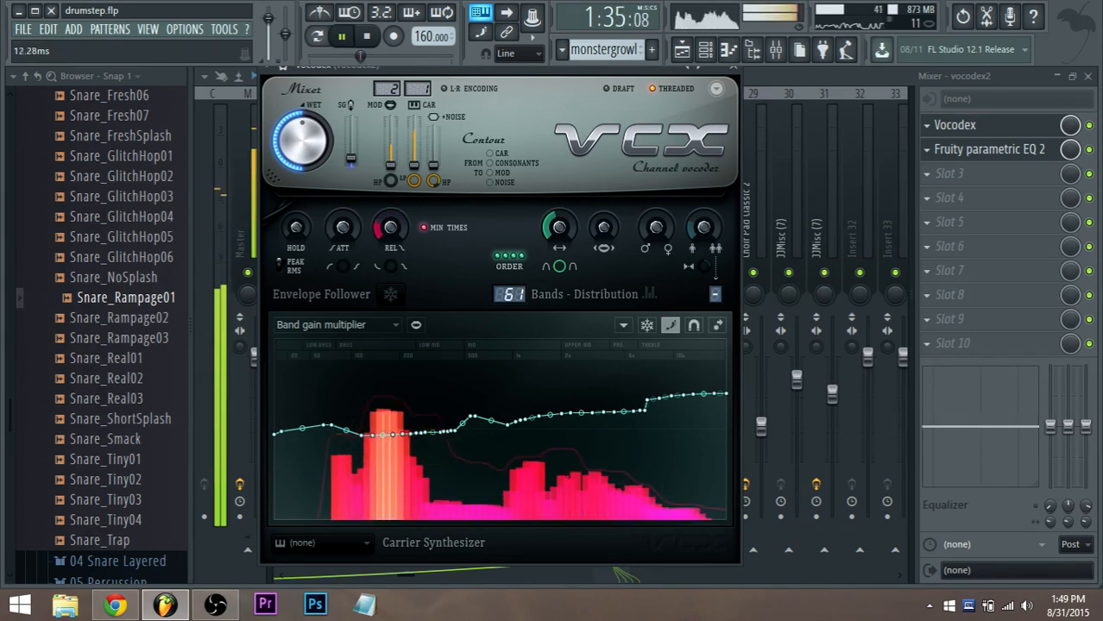
{"action": "key", "text": "space"}
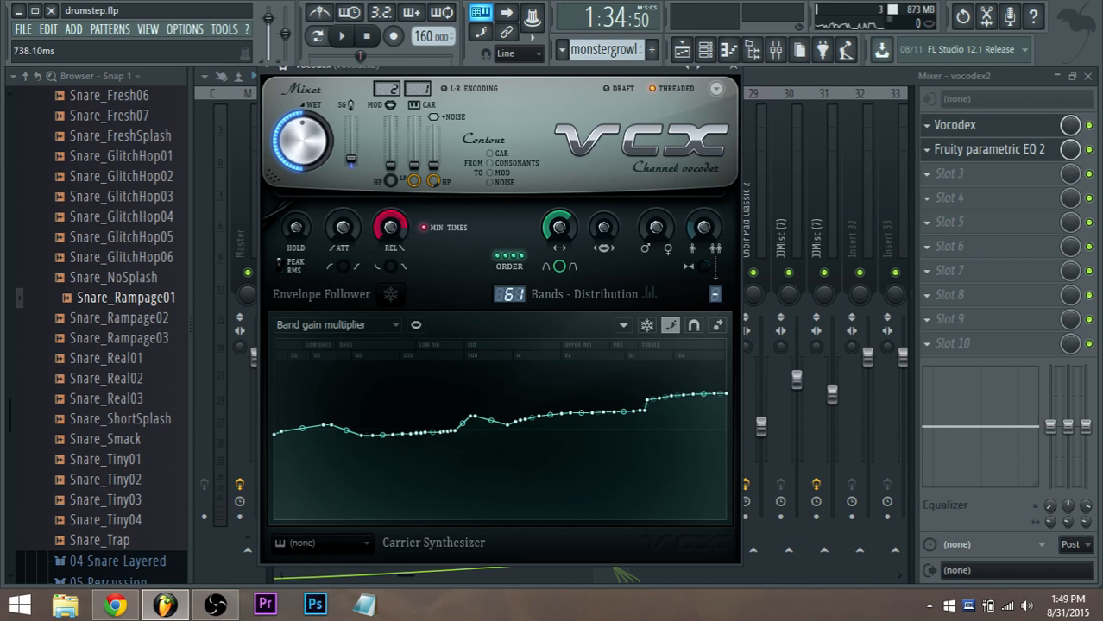
{"action": "key", "text": "space"}
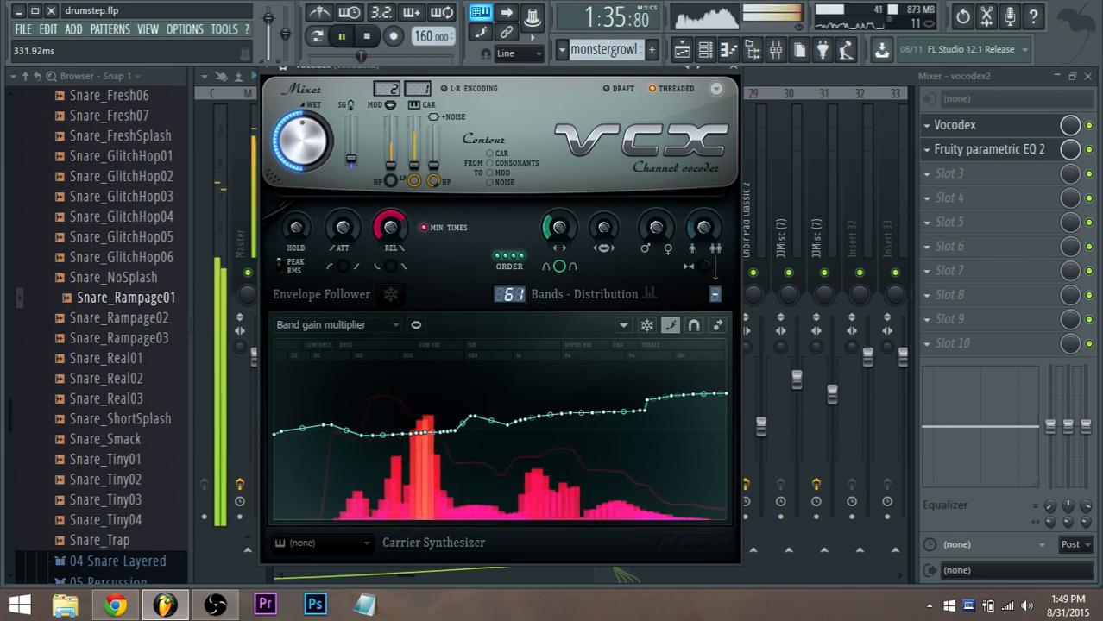
{"action": "key", "text": "space"}
{"action": "key", "text": "space"}
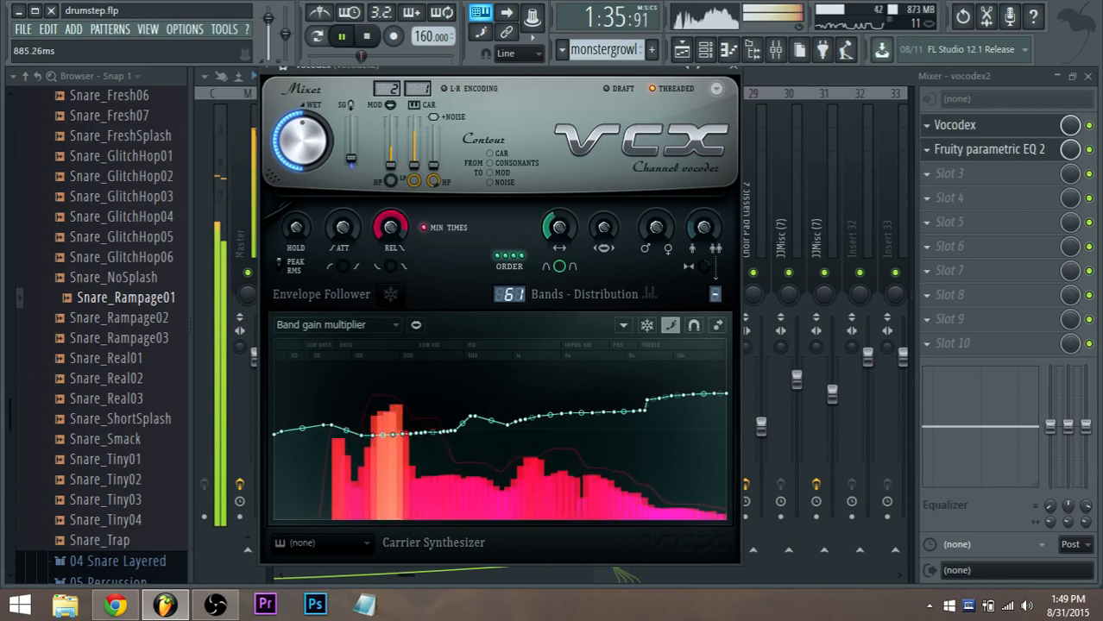
{"action": "key", "text": "space"}
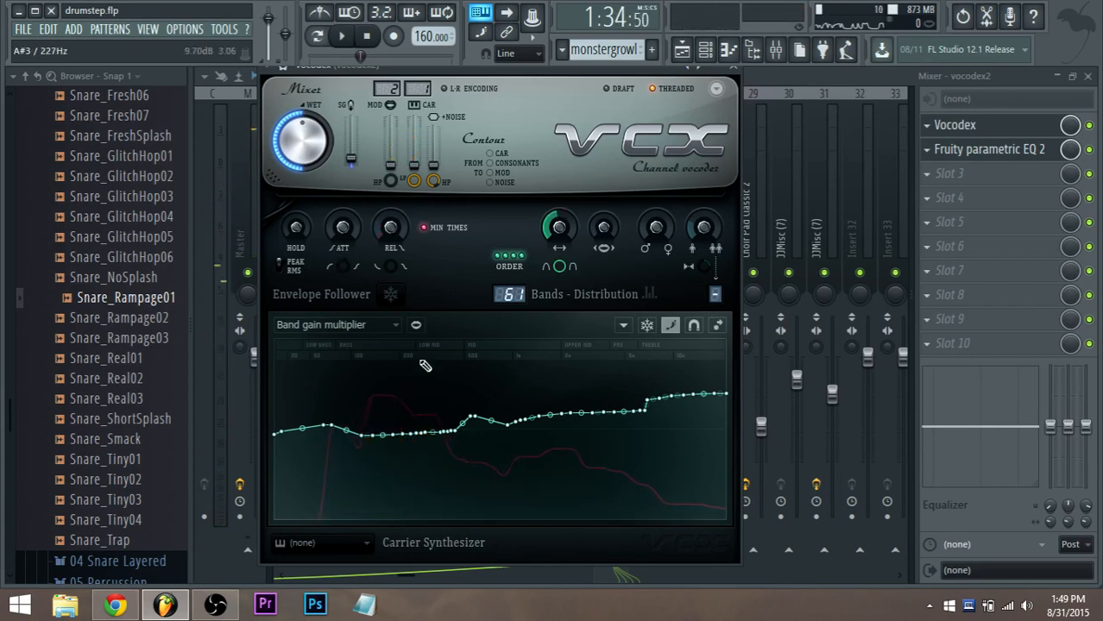
Look through the Vocodex curves for Modulator noise level, Modulator pass-through, Hold and Envelope release
{"action": "left_click", "coordinate": [377, 327]}
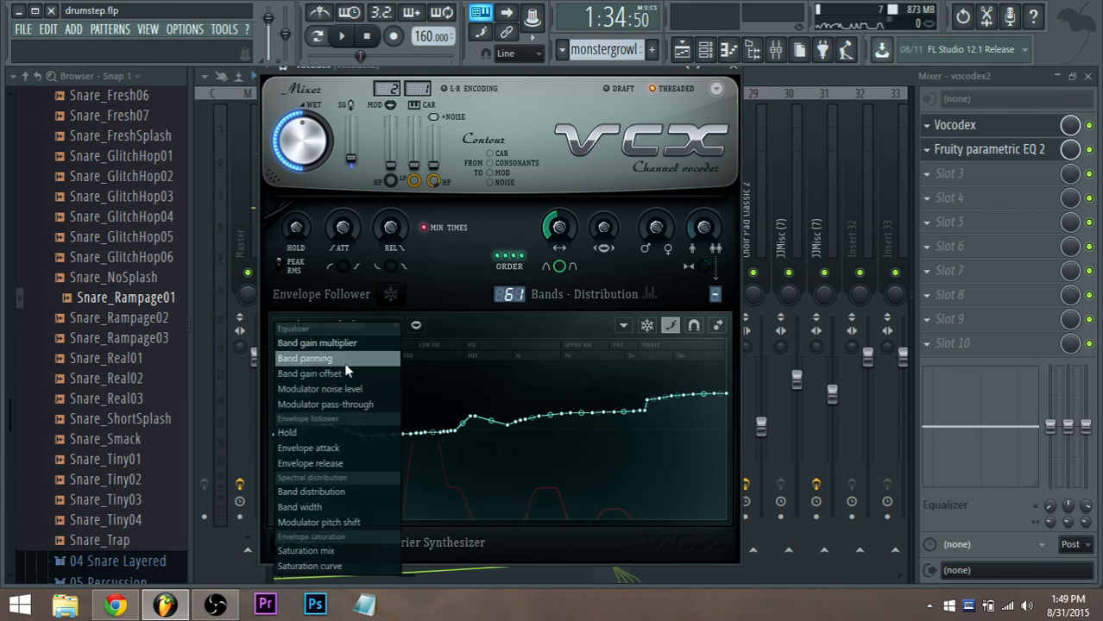
{"action": "left_click", "coordinate": [361, 388]}
{"action": "left_click", "coordinate": [377, 326]}
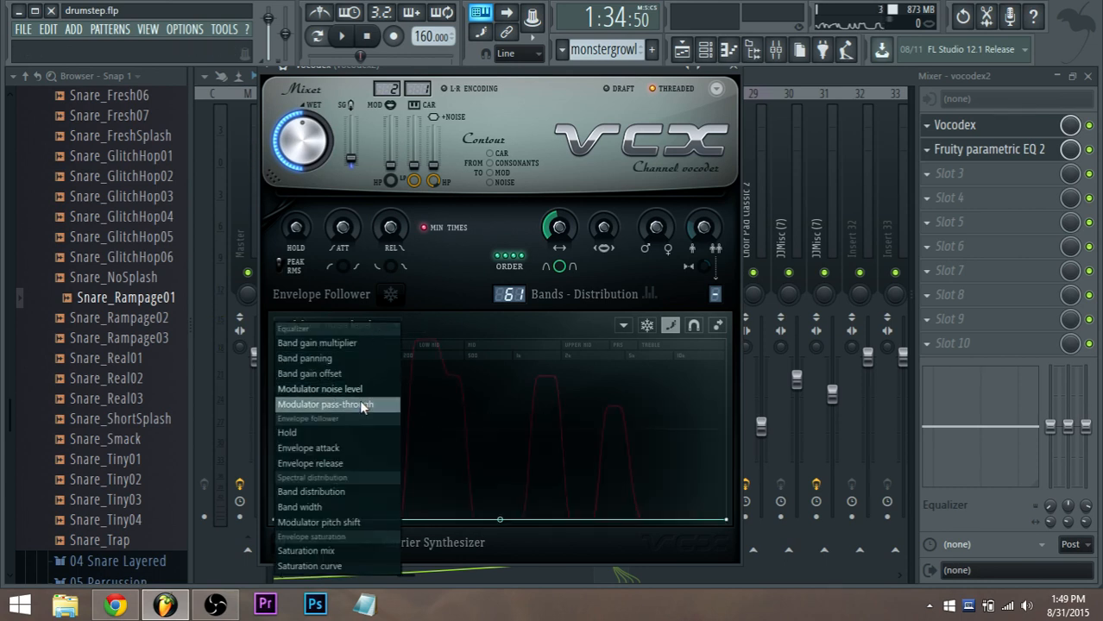
{"action": "left_click", "coordinate": [362, 403]}
{"action": "left_click", "coordinate": [379, 326]}
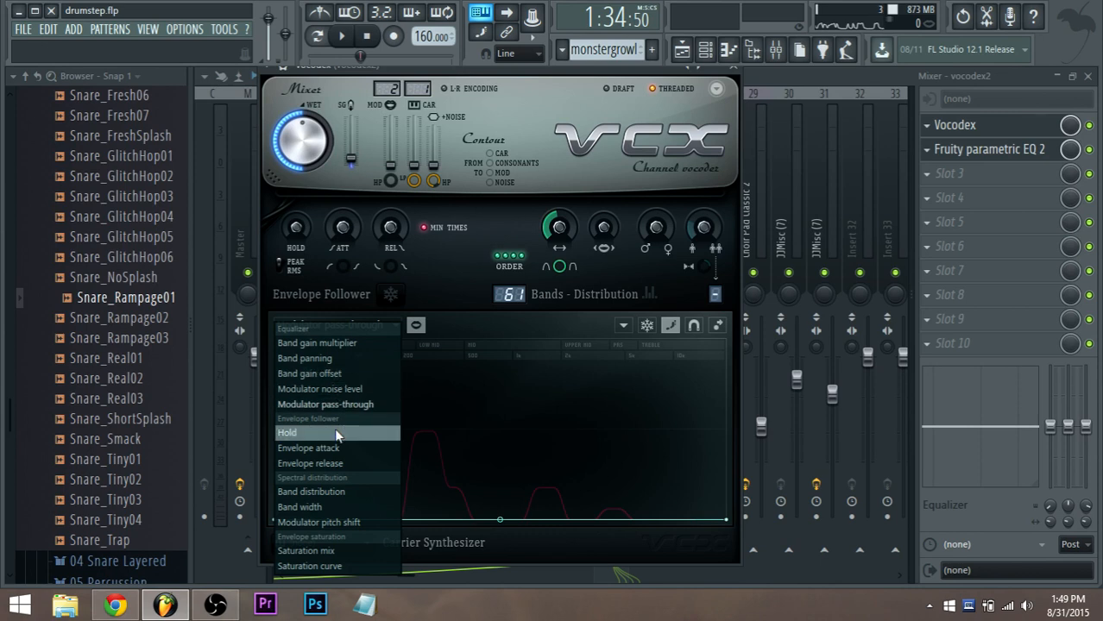
{"action": "left_click", "coordinate": [333, 433]}
{"action": "left_click", "coordinate": [376, 326]}
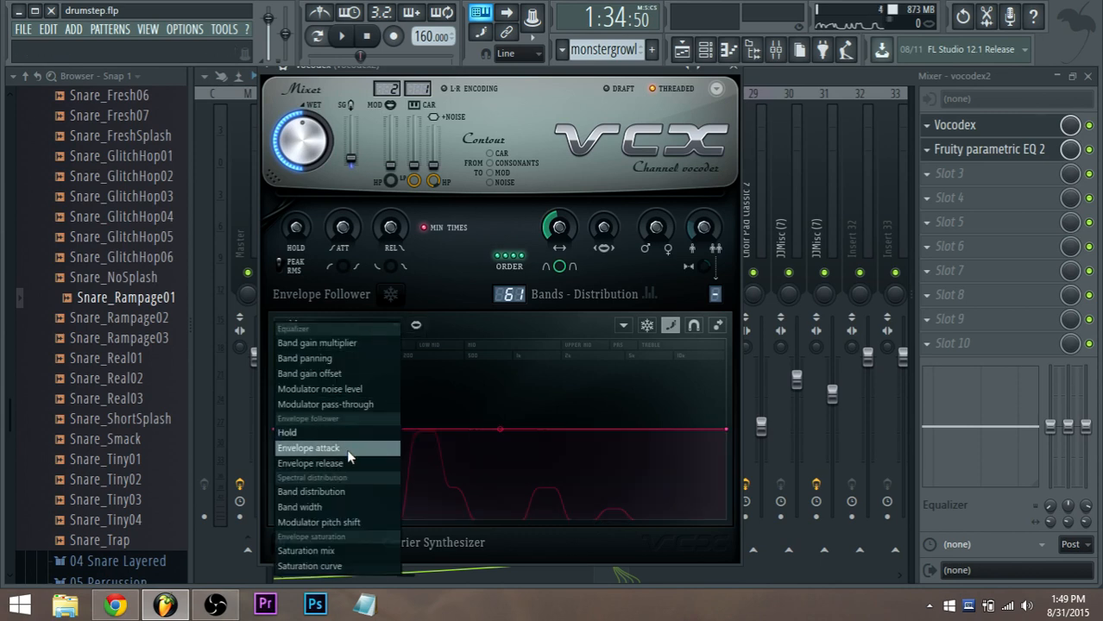
{"action": "left_click", "coordinate": [344, 465]}
Bend the Vocodex Band distribution curve upward with a point 1 to 2 tension of 7.20%, auditioning the result
{"action": "left_click", "coordinate": [376, 326]}
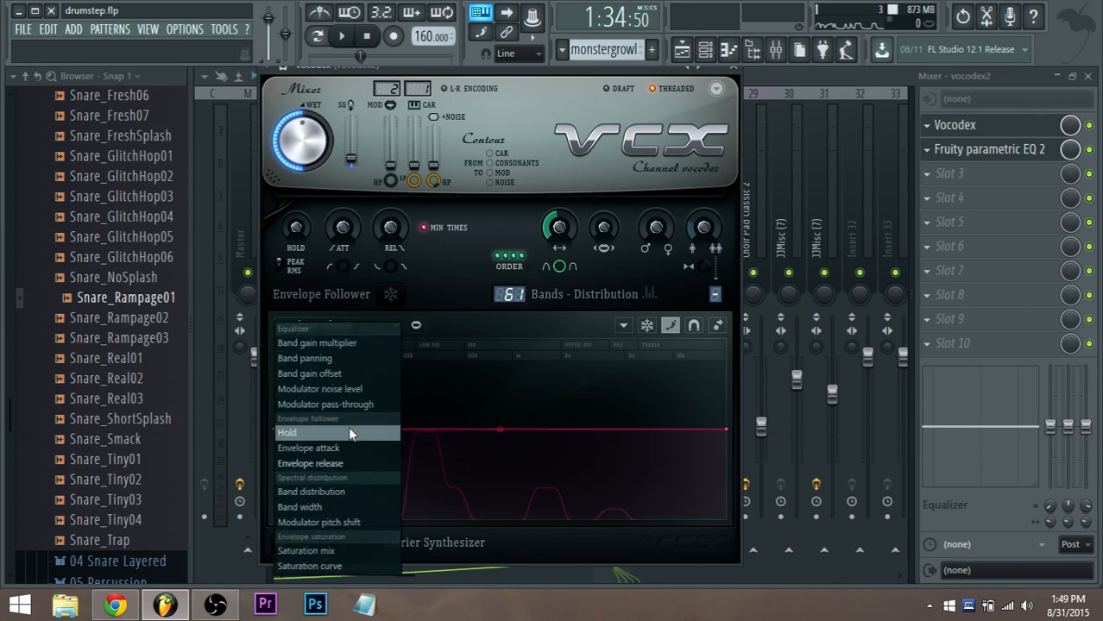
{"action": "left_click", "coordinate": [338, 492]}
{"action": "left_click", "coordinate": [392, 332]}
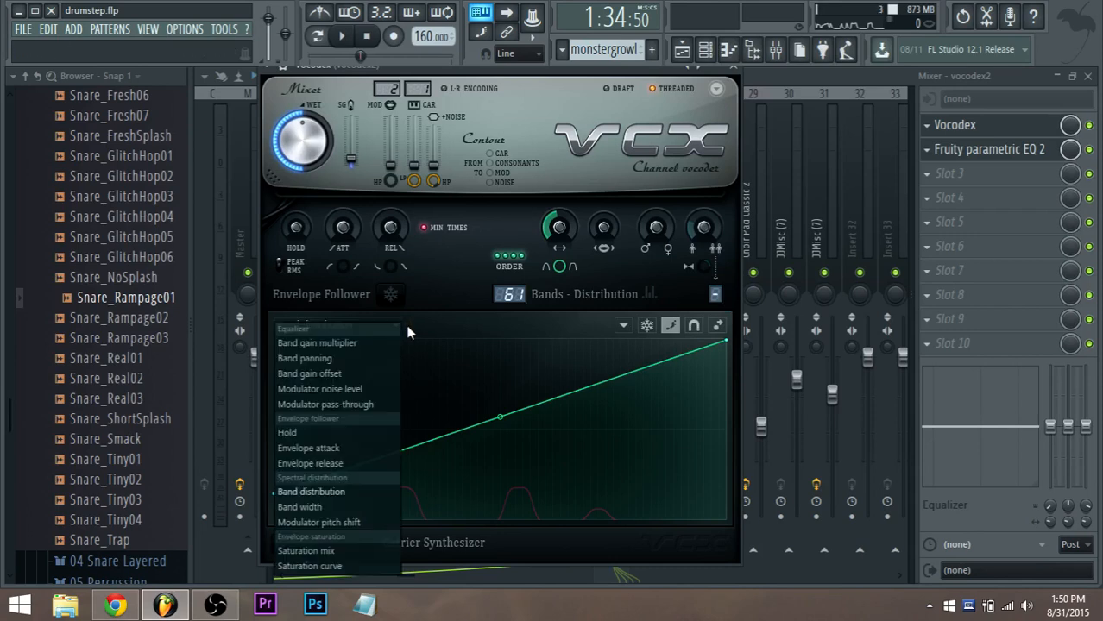
{"action": "left_click", "coordinate": [409, 327]}
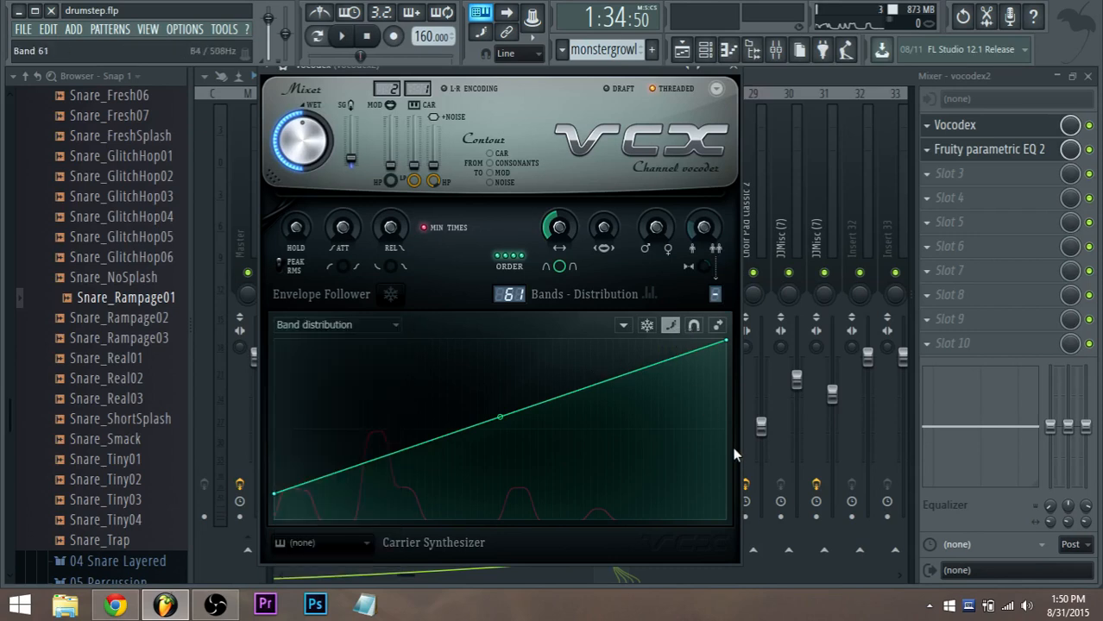
{"action": "key", "text": "space"}
{"action": "mouse_move", "coordinate": [500, 417]}
{"action": "left_mouse_down"}
{"action": "mouse_move", "coordinate": [500, 360]}
{"action": "mouse_move", "coordinate": [500, 488]}
{"action": "mouse_move", "coordinate": [500, 379]}
{"action": "mouse_move", "coordinate": [501, 418]}
{"action": "mouse_move", "coordinate": [500, 399]}
{"action": "left_mouse_up"}
{"action": "key", "text": "space"}
{"action": "key", "text": "space"}
{"action": "right_click", "coordinate": [499, 394]}
{"action": "key", "text": "space"}
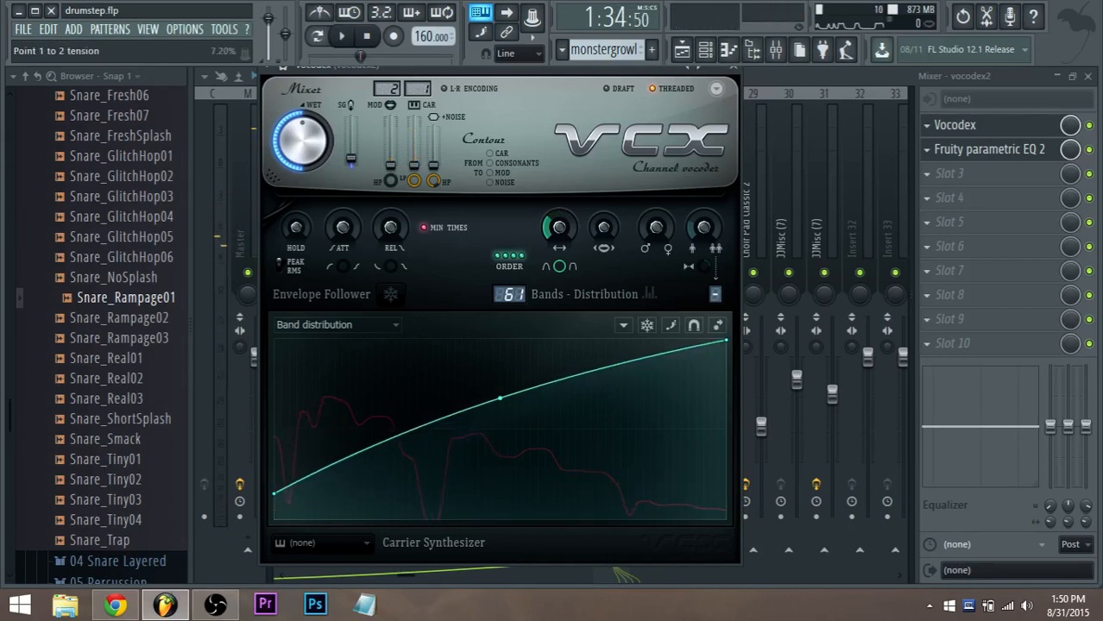
{"action": "key", "text": "space"}
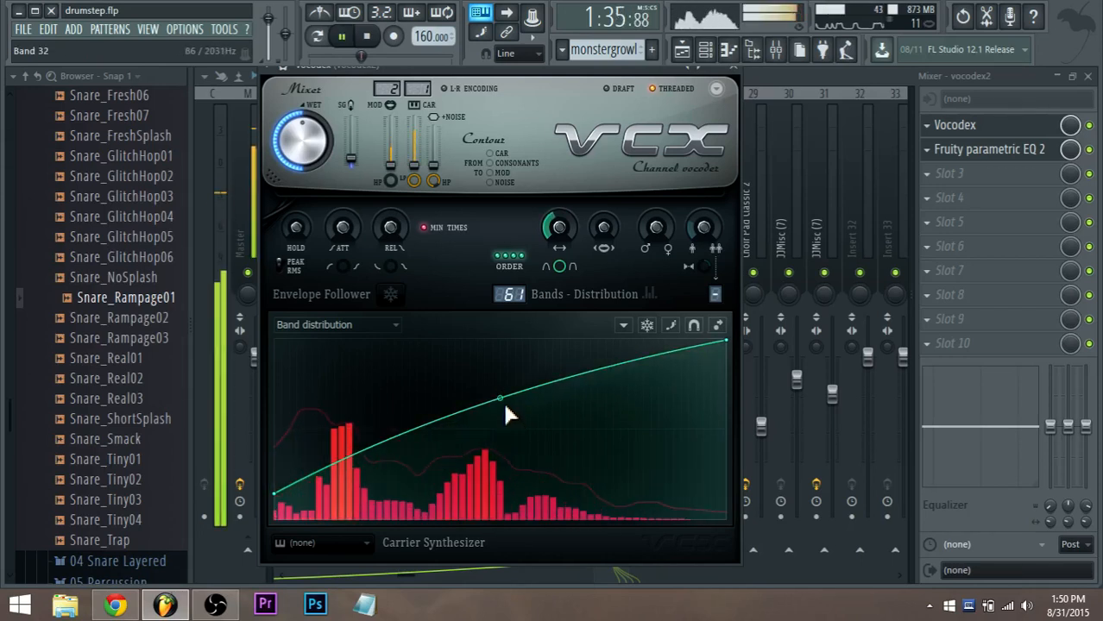
{"action": "key", "text": "space"}
Switch to Open Broadcaster Software, check the recording levels while the section plays briefly, and return to FL Studio
{"action": "left_click", "coordinate": [215, 604]}
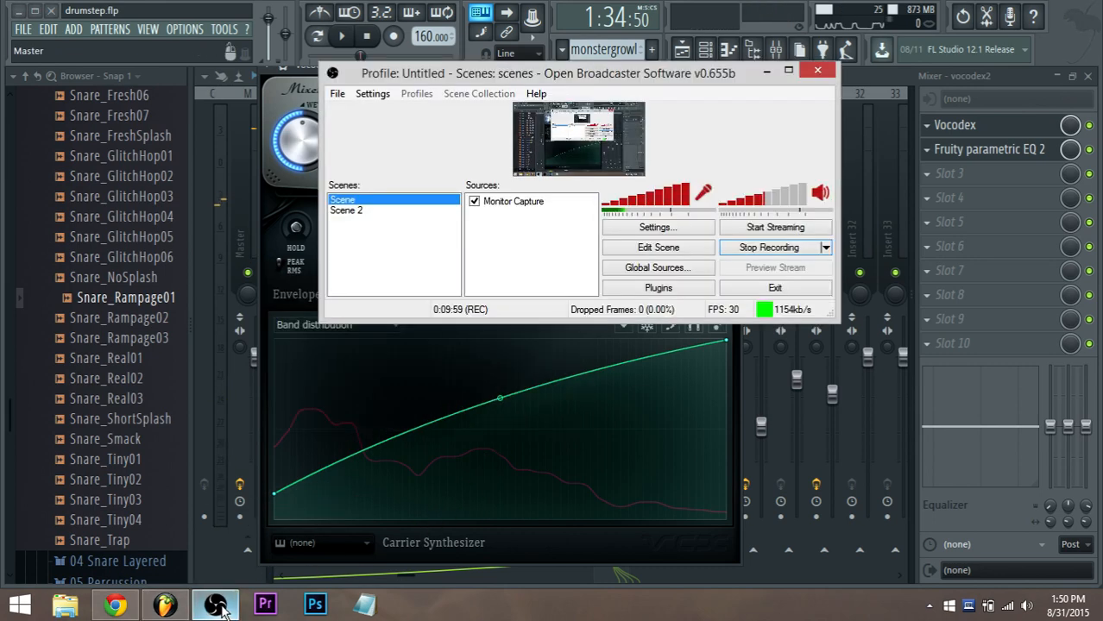
{"action": "left_click", "coordinate": [342, 35]}
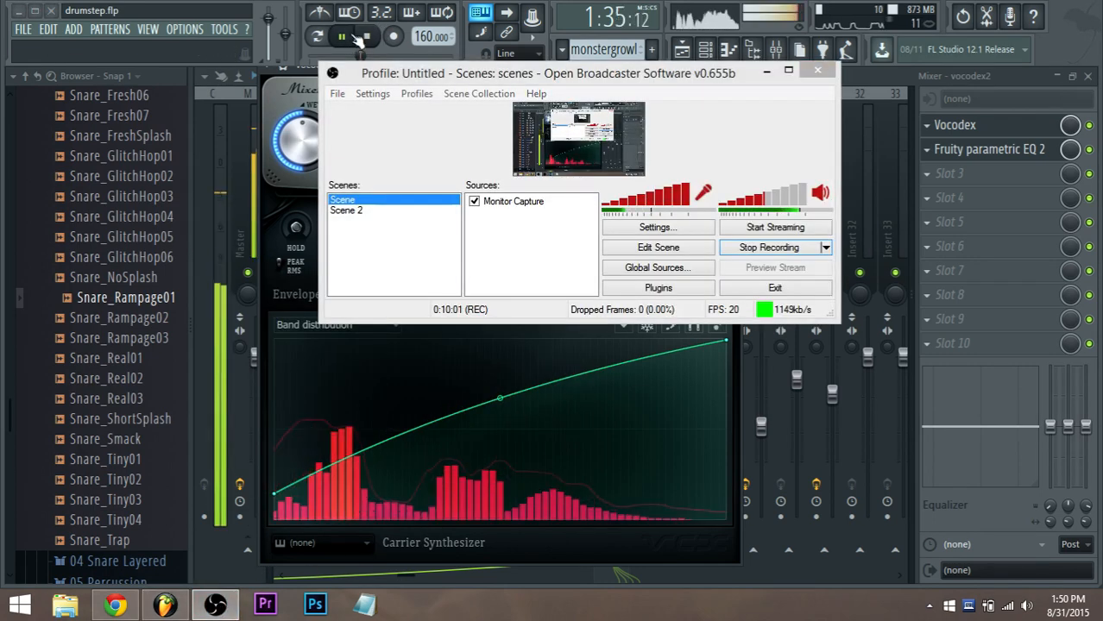
{"action": "left_click", "coordinate": [369, 36]}
{"action": "left_click", "coordinate": [766, 72]}
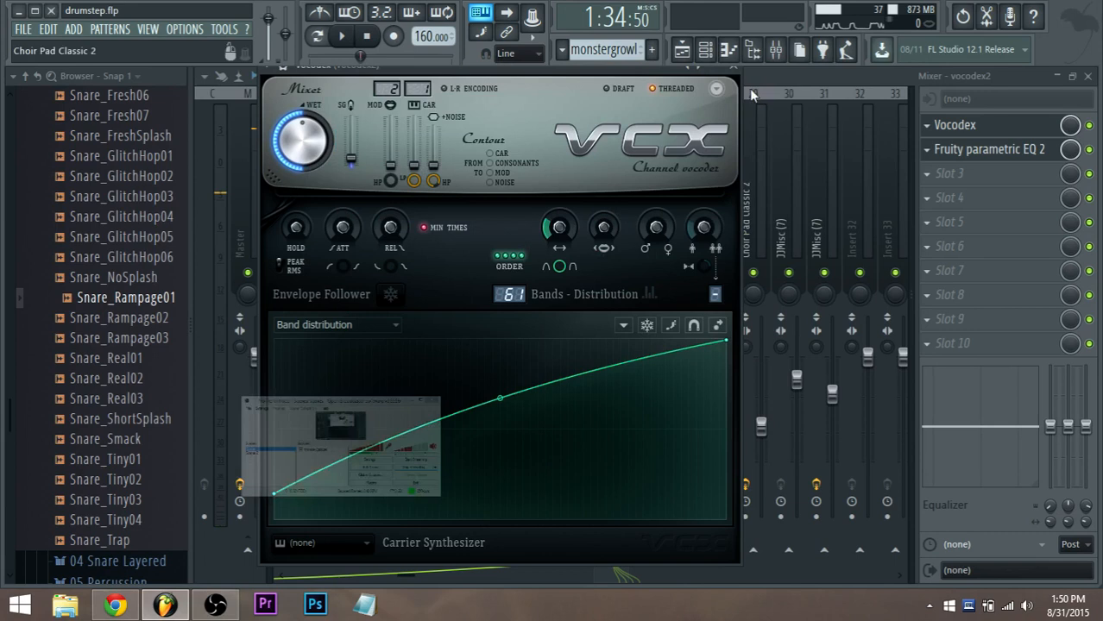
Display the Band width curve in Vocodex
{"action": "left_click", "coordinate": [396, 325]}
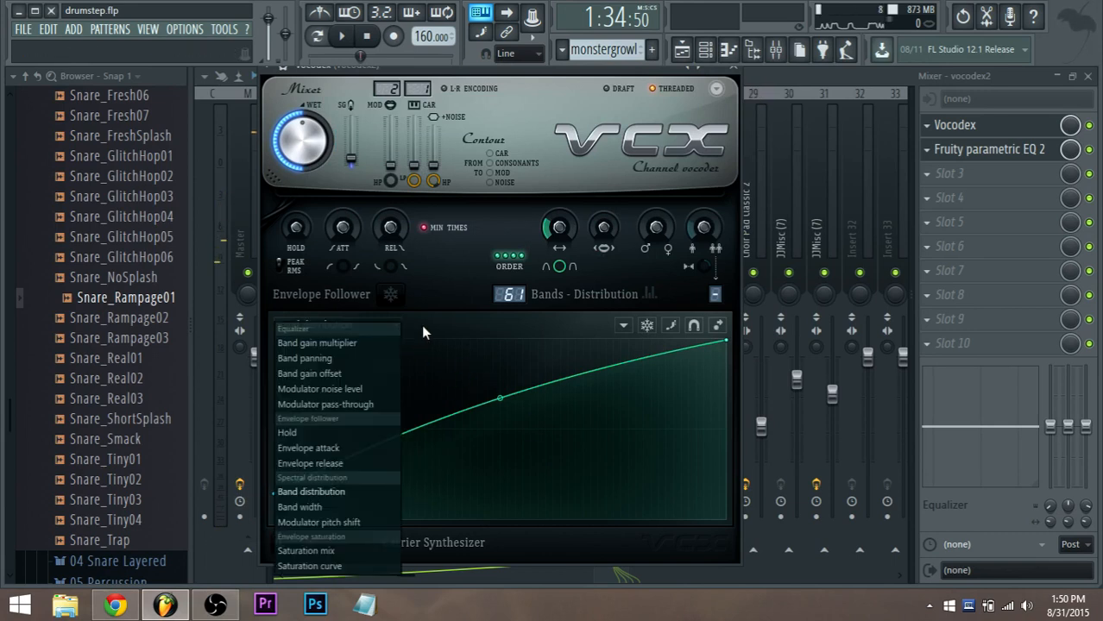
{"action": "left_click", "coordinate": [348, 513]}
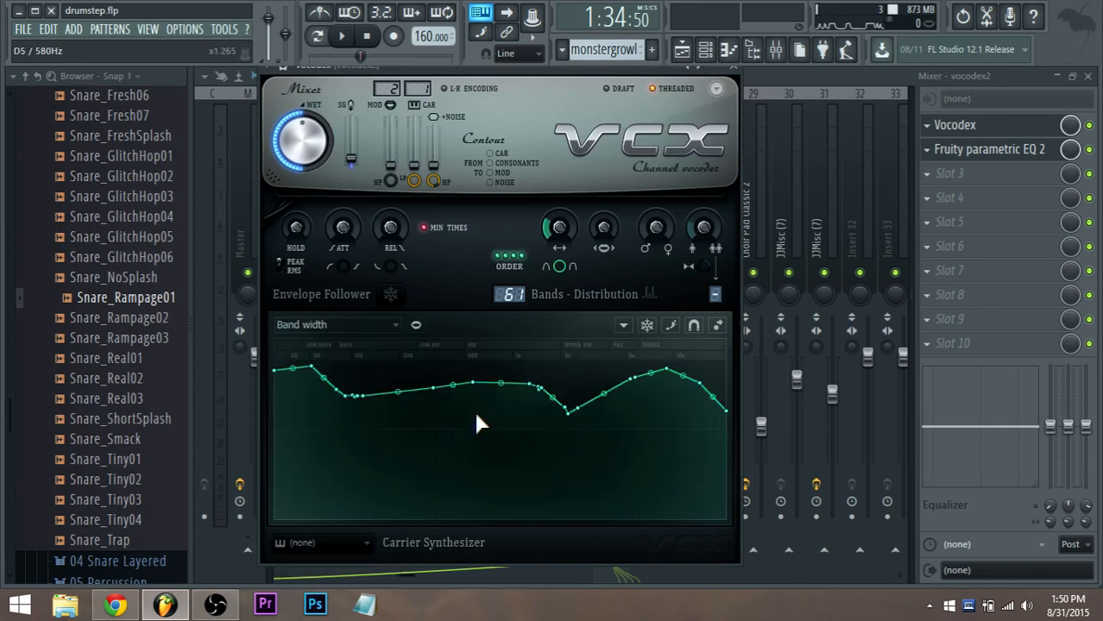
Turn on step editing for the Vocodex Band width curve, draw dips into its middle frequencies around 1 kHz, and audition the result
{"action": "key", "text": "space"}
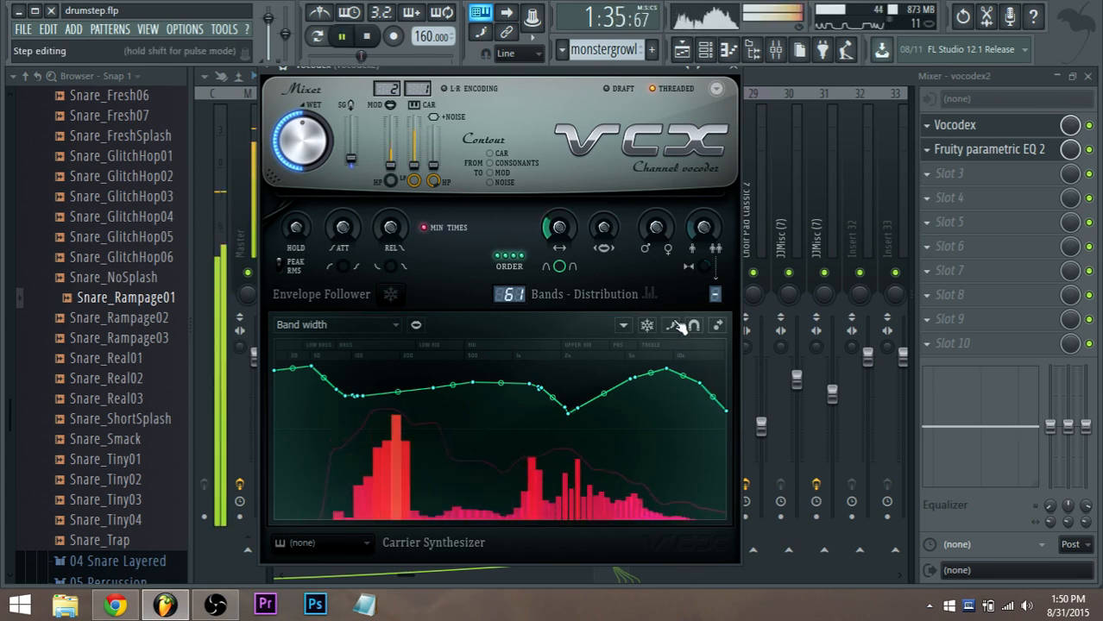
{"action": "left_click", "coordinate": [670, 325]}
{"action": "key", "text": "space"}
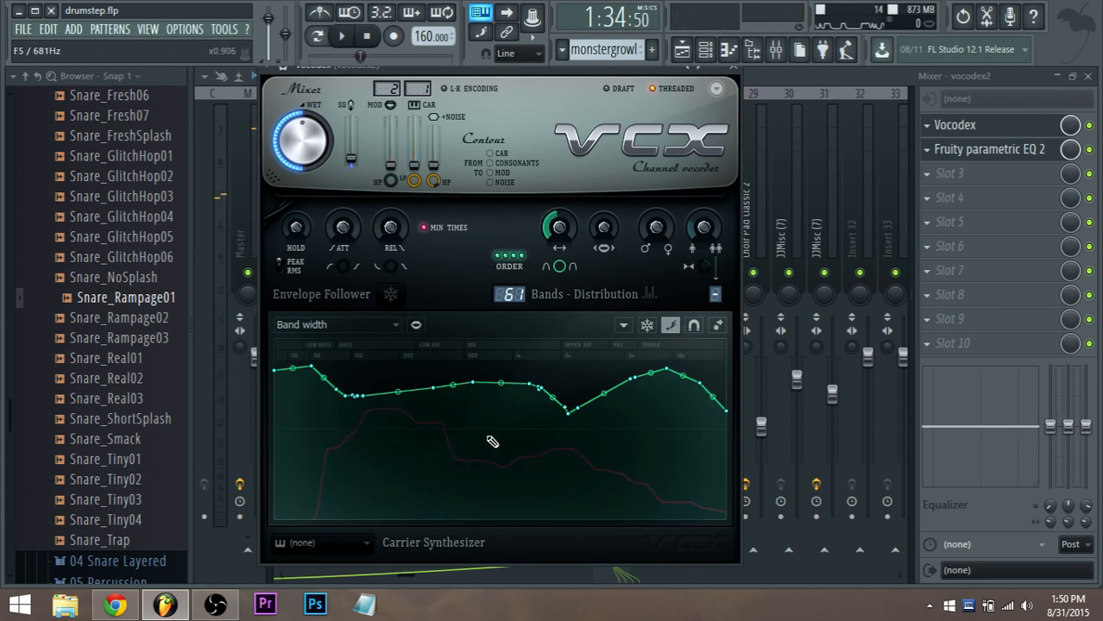
{"action": "mouse_move", "coordinate": [501, 429]}
{"action": "left_mouse_down"}
{"action": "mouse_move", "coordinate": [505, 455]}
{"action": "mouse_move", "coordinate": [549, 458]}
{"action": "left_mouse_up"}
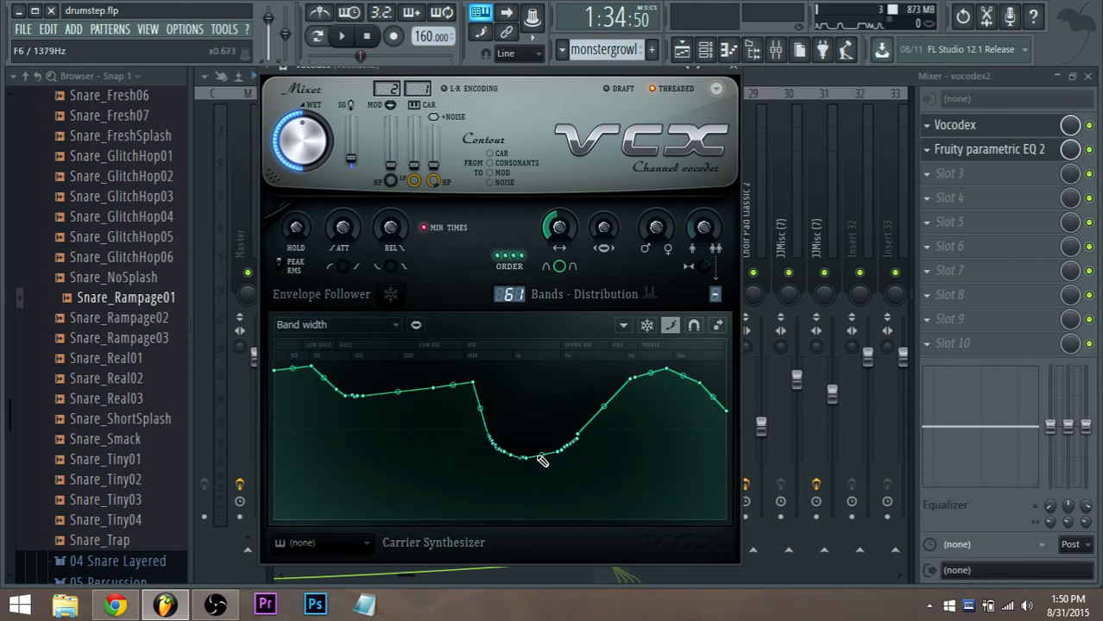
{"action": "mouse_move", "coordinate": [471, 396]}
{"action": "left_mouse_down"}
{"action": "mouse_move", "coordinate": [510, 413]}
{"action": "mouse_move", "coordinate": [525, 452]}
{"action": "mouse_move", "coordinate": [577, 478]}
{"action": "left_mouse_up"}
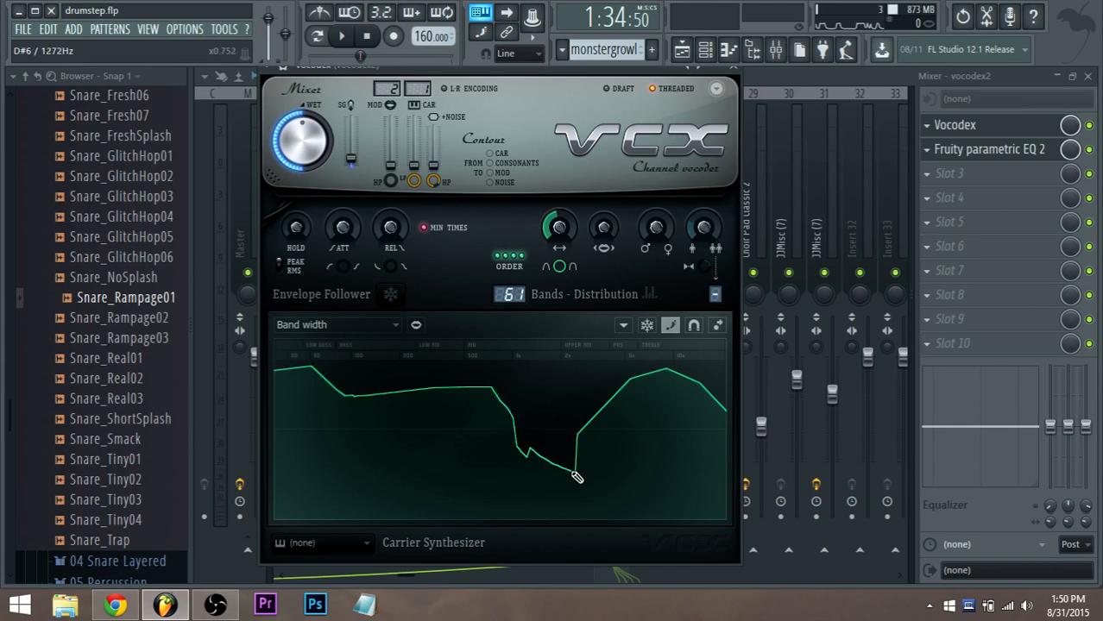
{"action": "key", "text": "space"}
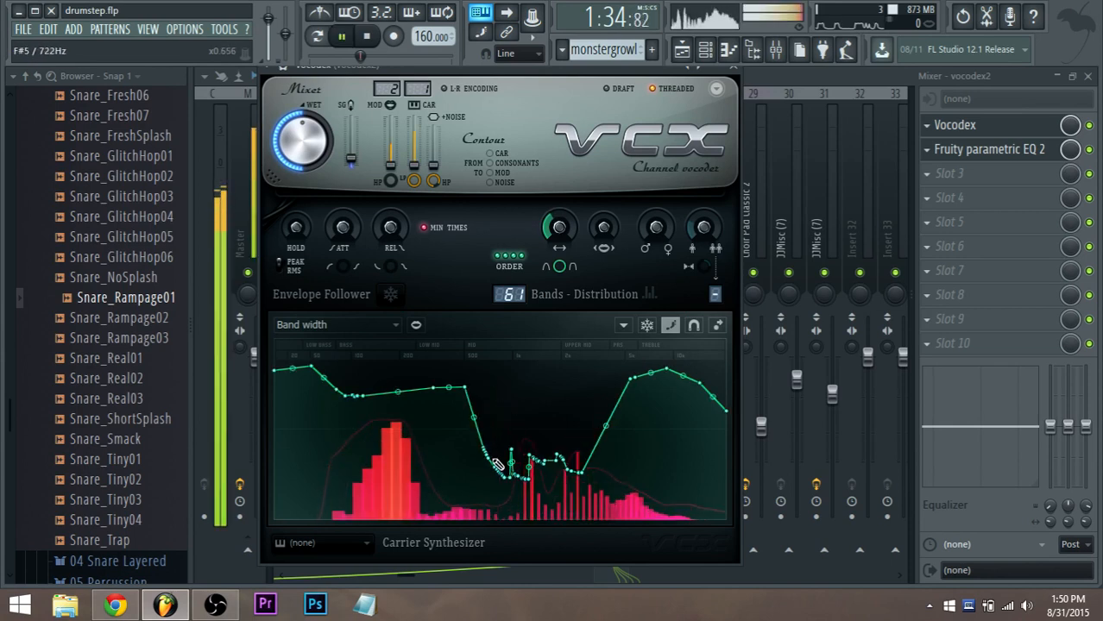
Redraw the middle and upper parts of the Band width curve with varying peaks and dips while the growl plays
{"action": "mouse_move", "coordinate": [505, 458]}
{"action": "left_mouse_down"}
{"action": "mouse_move", "coordinate": [512, 438]}
{"action": "mouse_move", "coordinate": [544, 430]}
{"action": "mouse_move", "coordinate": [539, 419]}
{"action": "mouse_move", "coordinate": [595, 389]}
{"action": "mouse_move", "coordinate": [558, 390]}
{"action": "mouse_move", "coordinate": [583, 377]}
{"action": "mouse_move", "coordinate": [615, 439]}
{"action": "mouse_move", "coordinate": [610, 415]}
{"action": "left_mouse_up"}
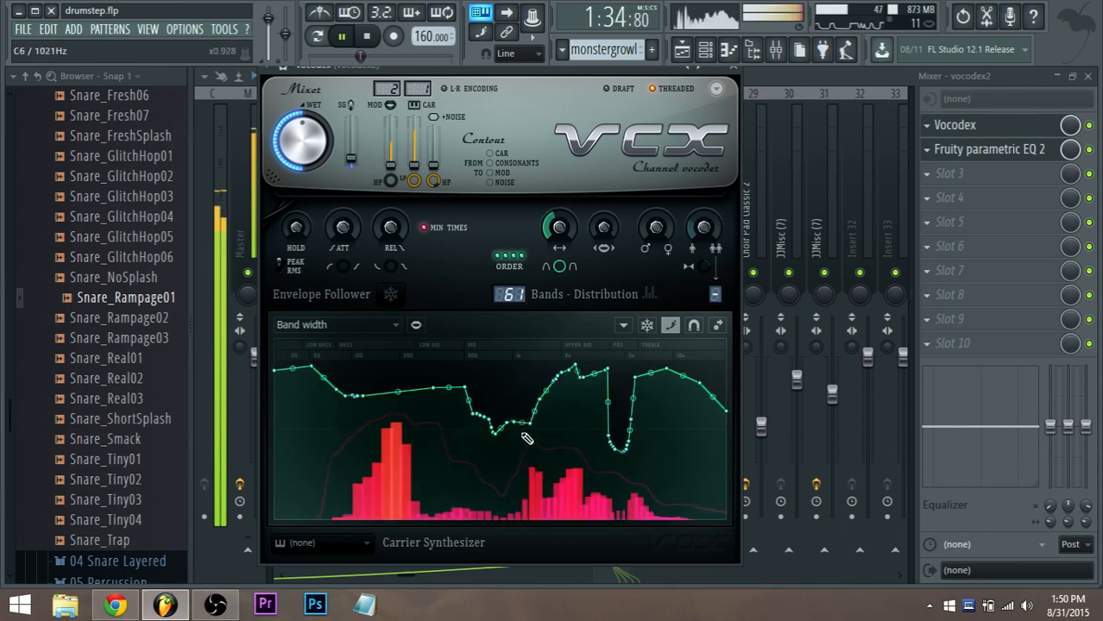
{"action": "mouse_move", "coordinate": [517, 427]}
{"action": "left_mouse_down"}
{"action": "mouse_move", "coordinate": [608, 371]}
{"action": "mouse_move", "coordinate": [730, 414]}
{"action": "left_mouse_up"}
{"action": "mouse_move", "coordinate": [742, 483]}
{"action": "left_mouse_down"}
{"action": "mouse_move", "coordinate": [625, 405]}
{"action": "mouse_move", "coordinate": [532, 388]}
{"action": "mouse_move", "coordinate": [698, 423]}
{"action": "mouse_move", "coordinate": [721, 350]}
{"action": "left_mouse_up"}
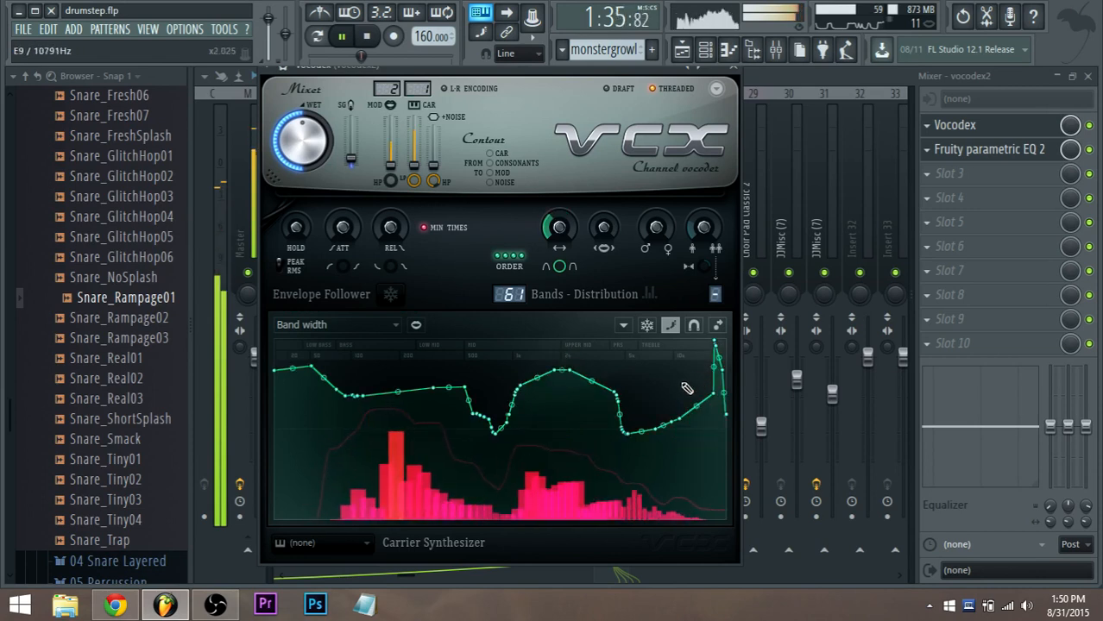
{"action": "left_click_drag", "start_coordinate": [494, 414], "coordinate": [709, 371]}
{"action": "mouse_move", "coordinate": [566, 414]}
{"action": "left_mouse_down"}
{"action": "mouse_move", "coordinate": [617, 406]}
{"action": "mouse_move", "coordinate": [551, 383]}
{"action": "mouse_move", "coordinate": [590, 372]}
{"action": "mouse_move", "coordinate": [727, 428]}
{"action": "left_mouse_up"}
{"action": "key", "text": "space"}
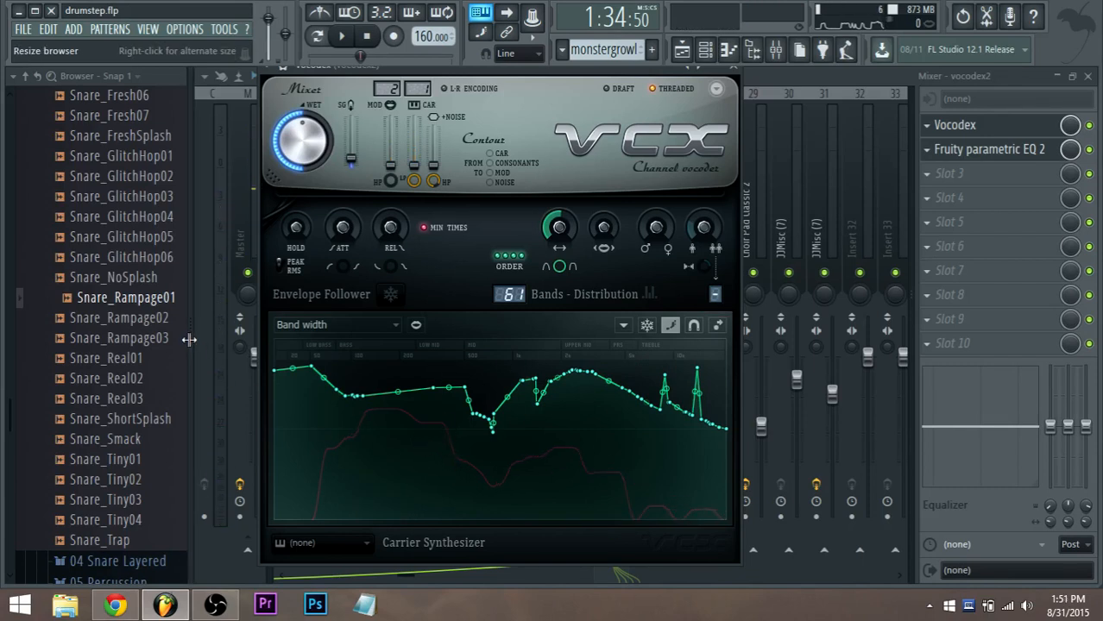
Narrow the browser and reshape the Band width curve's upper half into a steady rise during playback
{"action": "left_click_drag", "start_coordinate": [195, 372], "coordinate": [159, 371]}
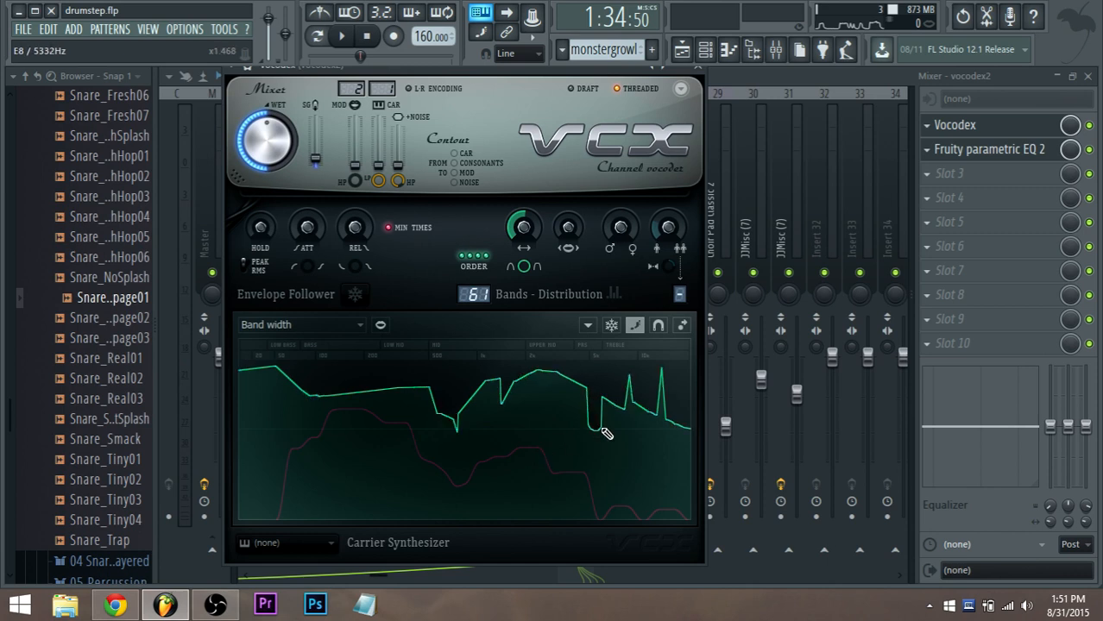
{"action": "key", "text": "space"}
{"action": "left_click_drag", "start_coordinate": [577, 389], "coordinate": [580, 407]}
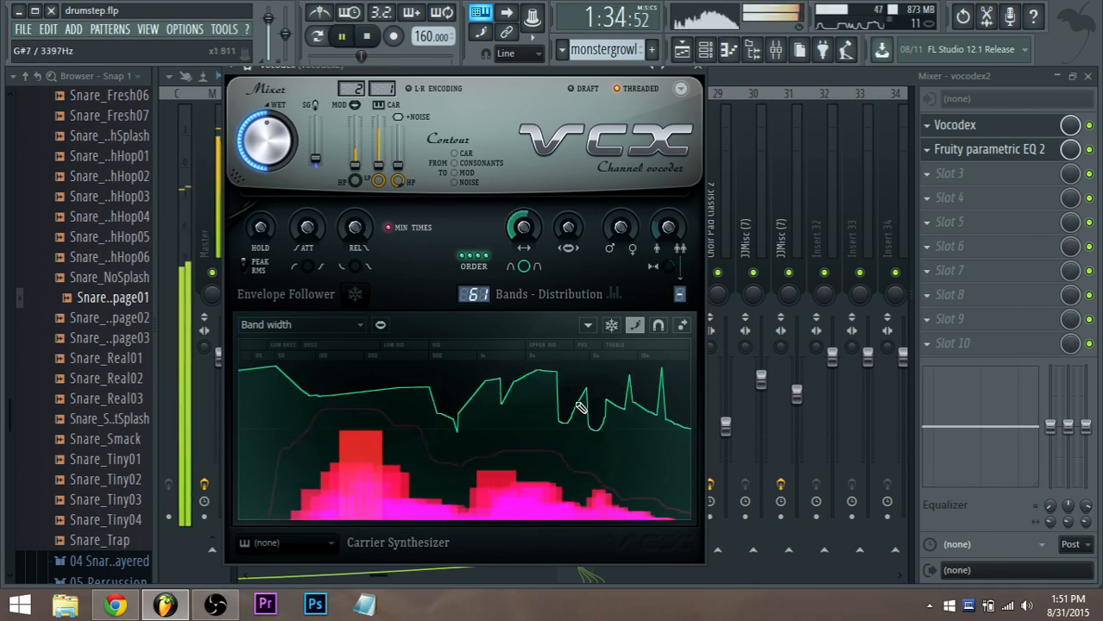
{"action": "left_click_drag", "start_coordinate": [514, 402], "coordinate": [551, 496]}
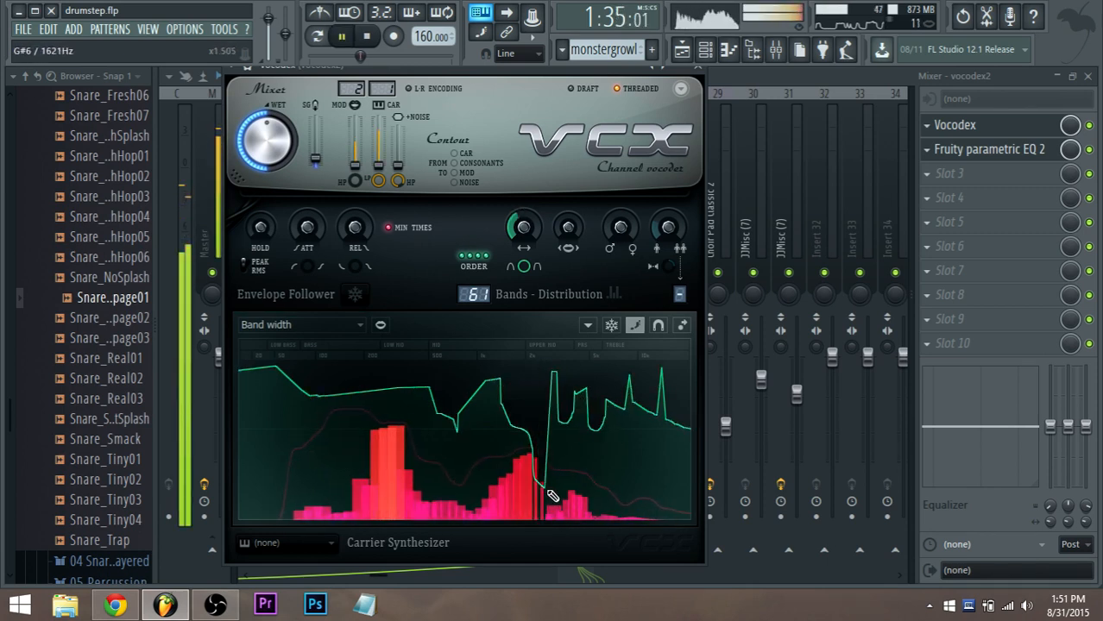
{"action": "mouse_move", "coordinate": [555, 406]}
{"action": "left_mouse_down"}
{"action": "mouse_move", "coordinate": [690, 385]}
{"action": "mouse_move", "coordinate": [505, 424]}
{"action": "mouse_move", "coordinate": [661, 372]}
{"action": "mouse_move", "coordinate": [486, 424]}
{"action": "mouse_move", "coordinate": [552, 411]}
{"action": "mouse_move", "coordinate": [594, 382]}
{"action": "mouse_move", "coordinate": [592, 394]}
{"action": "left_mouse_up"}
{"action": "key", "text": "space"}
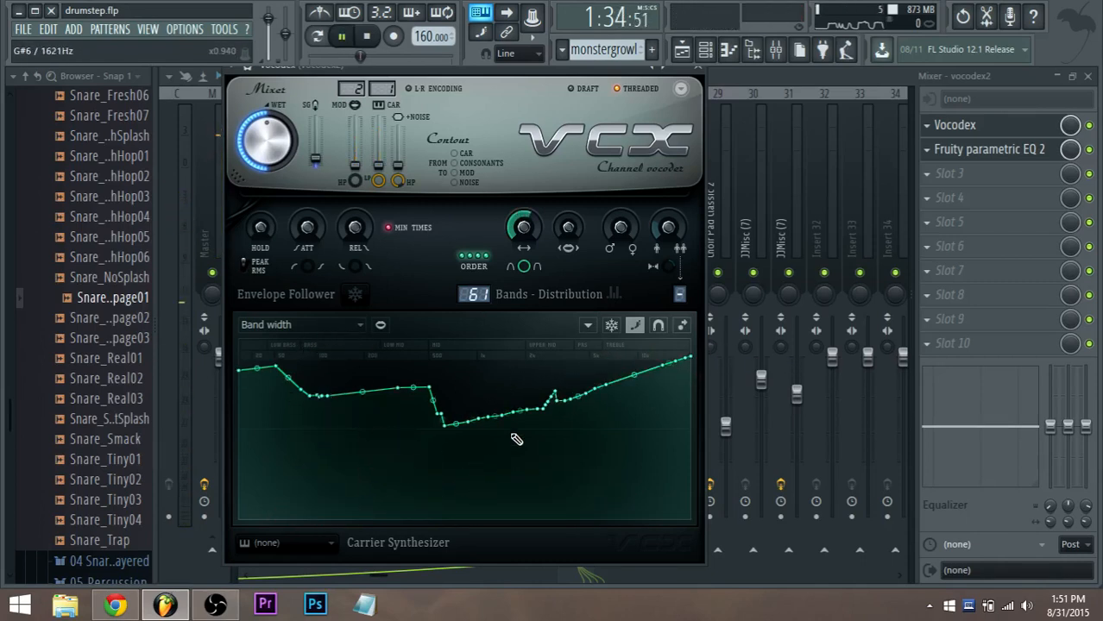
{"action": "key", "text": "space"}
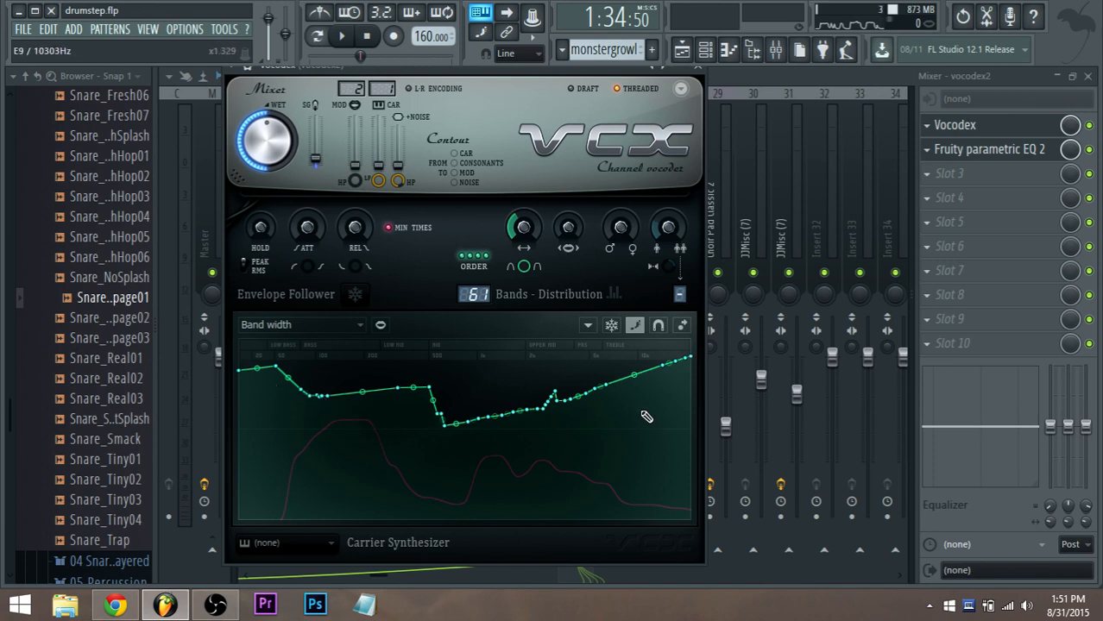
Draw a deep dip around 3.6 kHz in the Band width curve, then try falling, rising and flat treble shapes during playback
{"action": "mouse_move", "coordinate": [539, 413]}
{"action": "left_mouse_down"}
{"action": "mouse_move", "coordinate": [572, 487]}
{"action": "mouse_move", "coordinate": [596, 427]}
{"action": "left_mouse_up"}
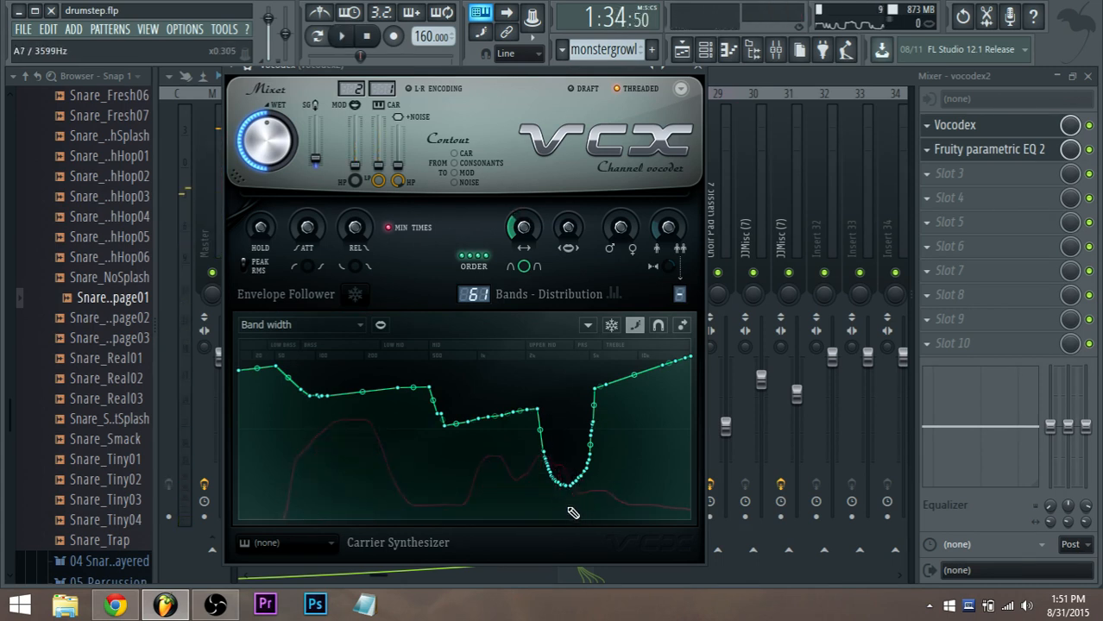
{"action": "key", "text": "space"}
{"action": "mouse_move", "coordinate": [535, 432]}
{"action": "left_mouse_down"}
{"action": "mouse_move", "coordinate": [596, 495]}
{"action": "mouse_move", "coordinate": [662, 368]}
{"action": "mouse_move", "coordinate": [619, 439]}
{"action": "mouse_move", "coordinate": [685, 361]}
{"action": "left_mouse_up"}
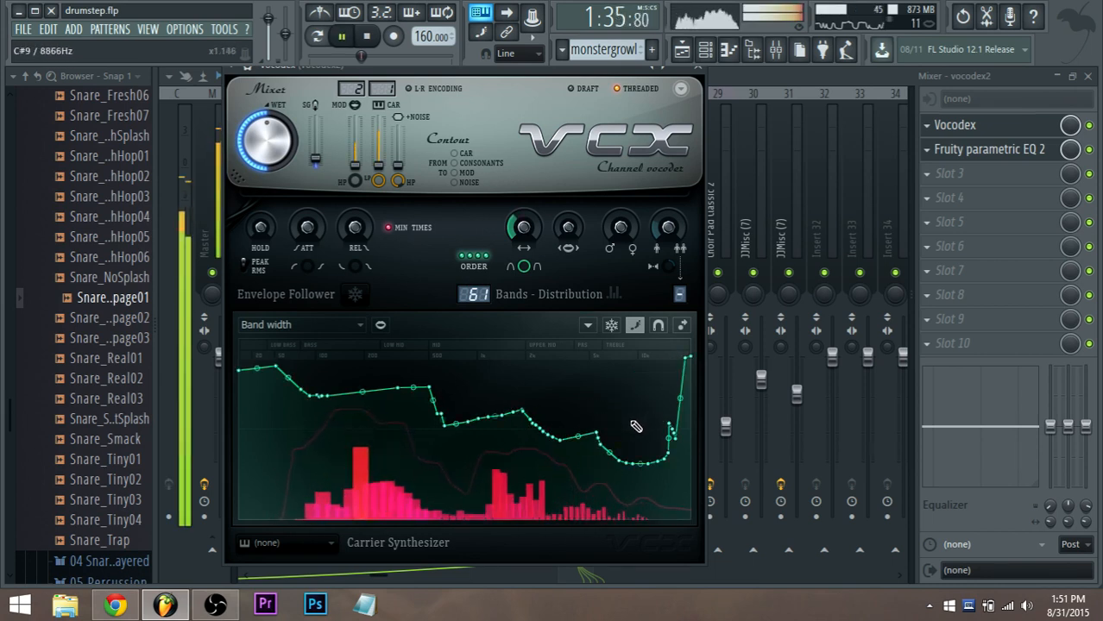
{"action": "mouse_move", "coordinate": [621, 441]}
{"action": "left_mouse_down"}
{"action": "mouse_move", "coordinate": [719, 461]}
{"action": "mouse_move", "coordinate": [693, 479]}
{"action": "left_mouse_up"}
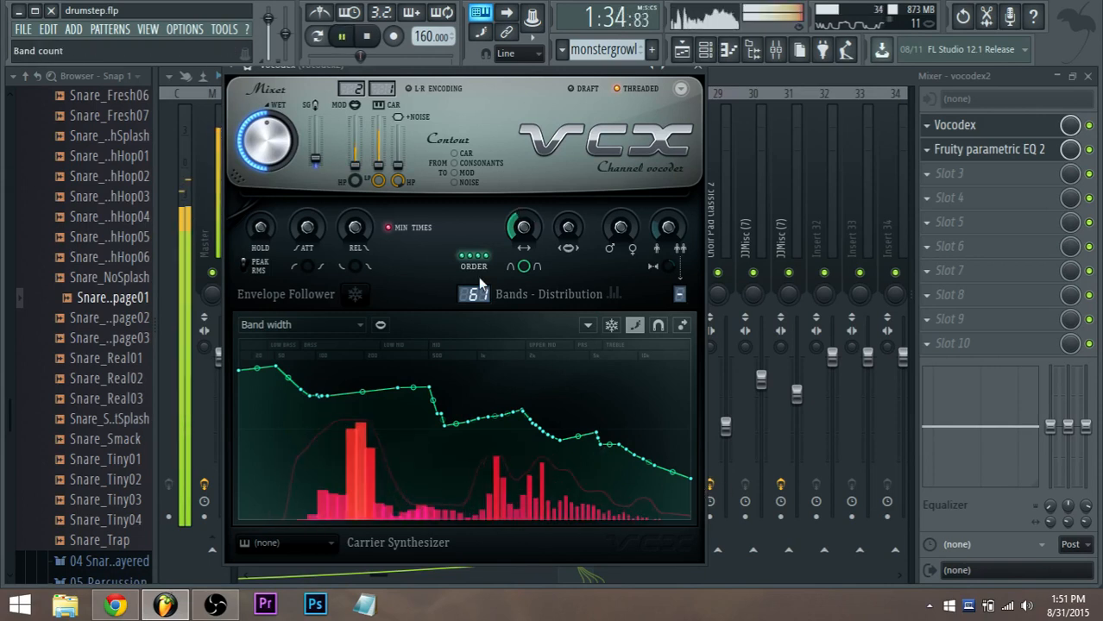
{"action": "left_click_drag", "start_coordinate": [601, 438], "coordinate": [737, 376]}
{"action": "key", "text": "space"}
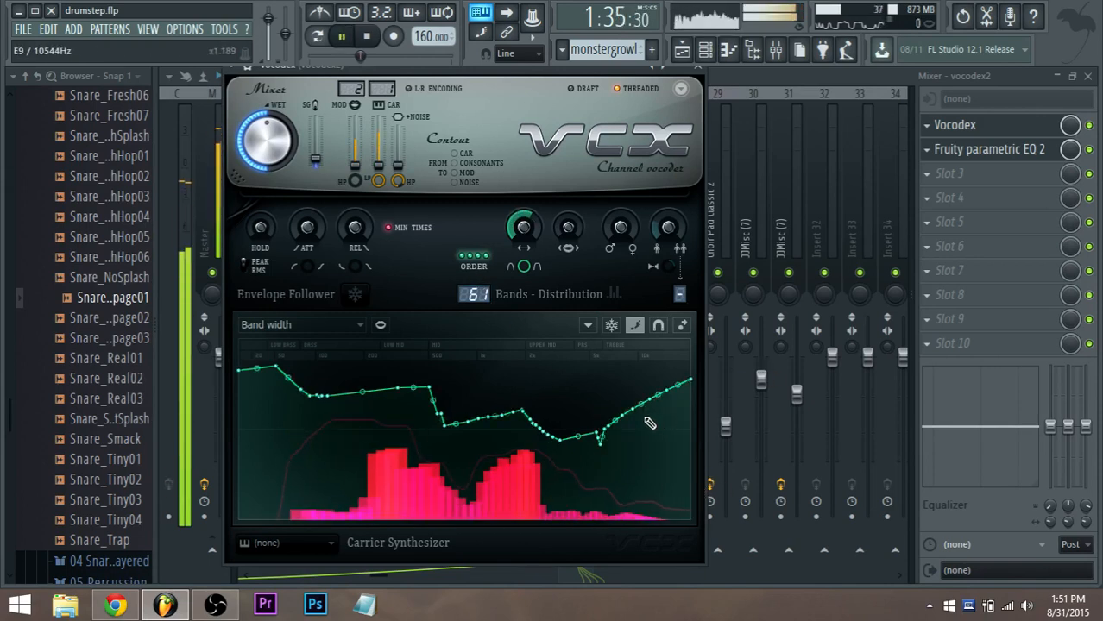
{"action": "left_click_drag", "start_coordinate": [598, 436], "coordinate": [728, 459]}
{"action": "left_click_drag", "start_coordinate": [603, 440], "coordinate": [808, 449]}
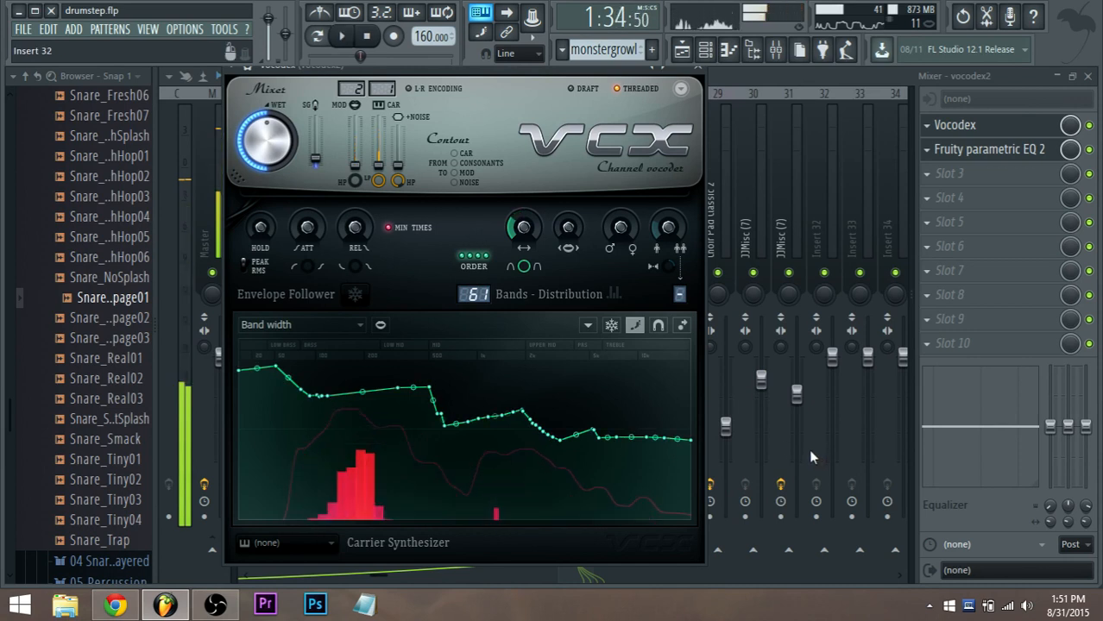
Carve a deep dip into the Band width curve's low frequencies around 150 Hz and audition the bass
{"action": "key", "text": "space"}
{"action": "key", "text": "space"}
{"action": "mouse_move", "coordinate": [334, 438]}
{"action": "left_mouse_down"}
{"action": "mouse_move", "coordinate": [345, 463]}
{"action": "mouse_move", "coordinate": [404, 494]}
{"action": "mouse_move", "coordinate": [337, 506]}
{"action": "left_mouse_up"}
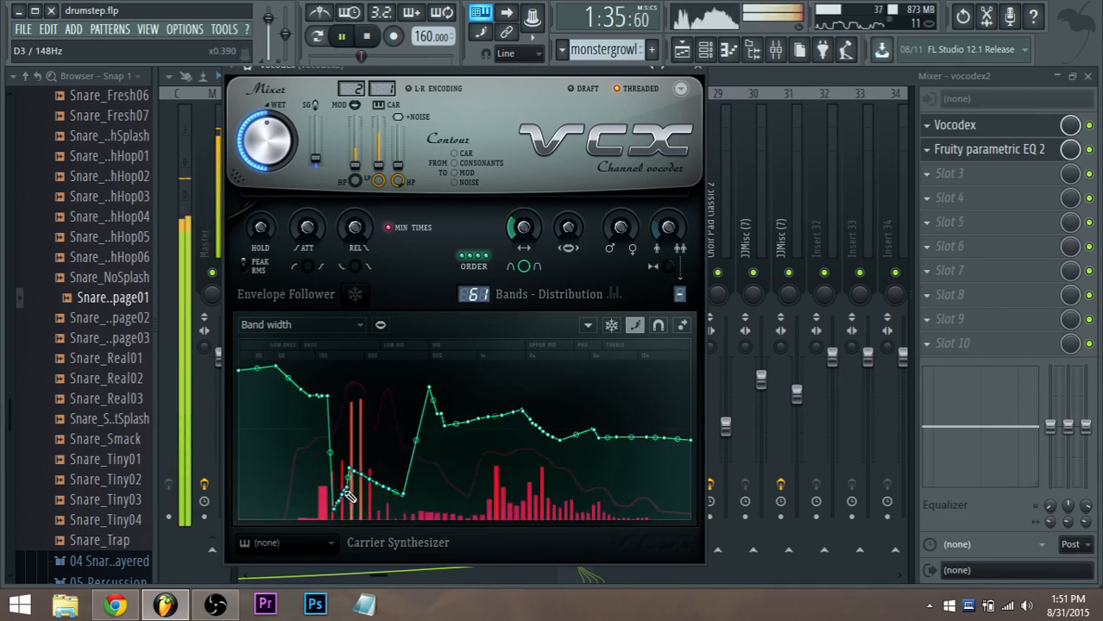
{"action": "key", "text": "space"}
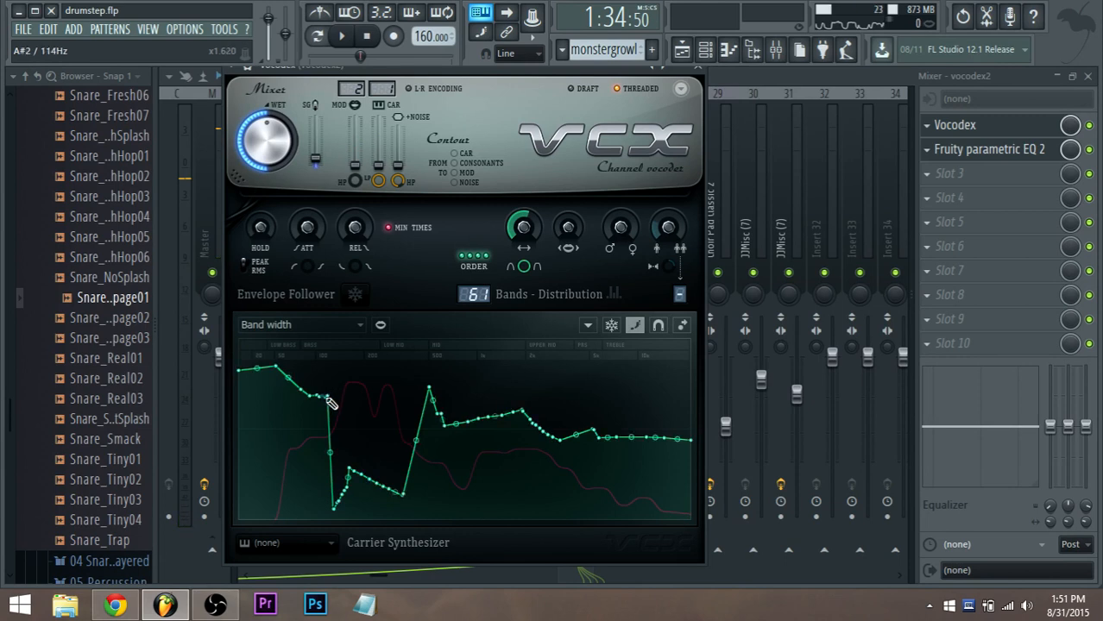
{"action": "key", "text": "space"}
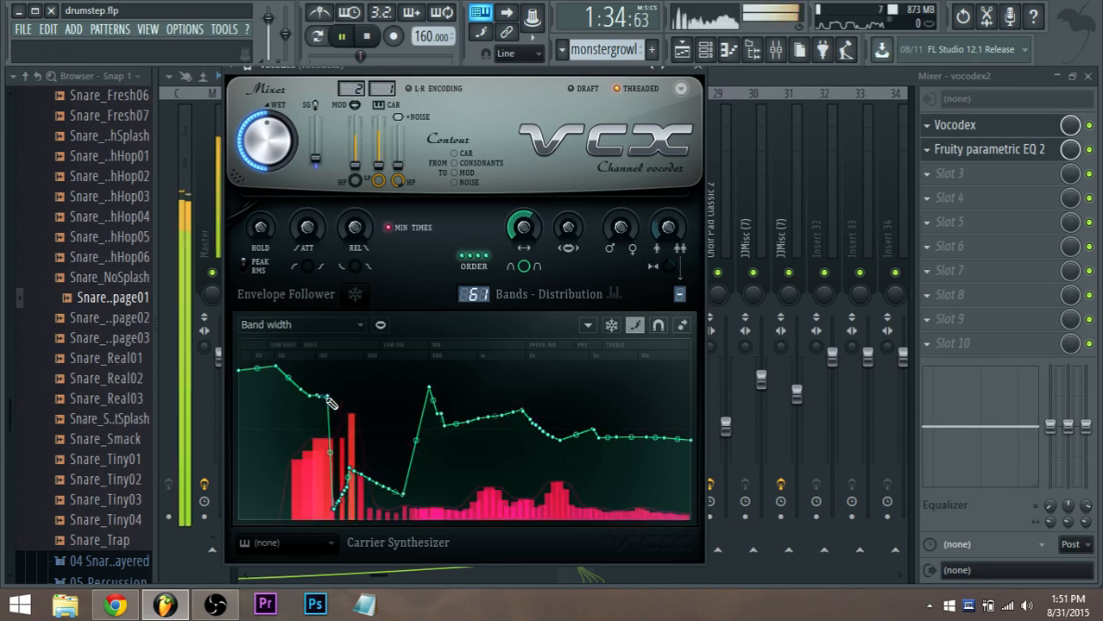
{"action": "key", "text": "space"}
Smooth the low range of the Band width curve, then redraw its mid and upper ranges with a high-frequency hump and steep treble drop
{"action": "left_click_drag", "start_coordinate": [328, 398], "coordinate": [325, 397]}
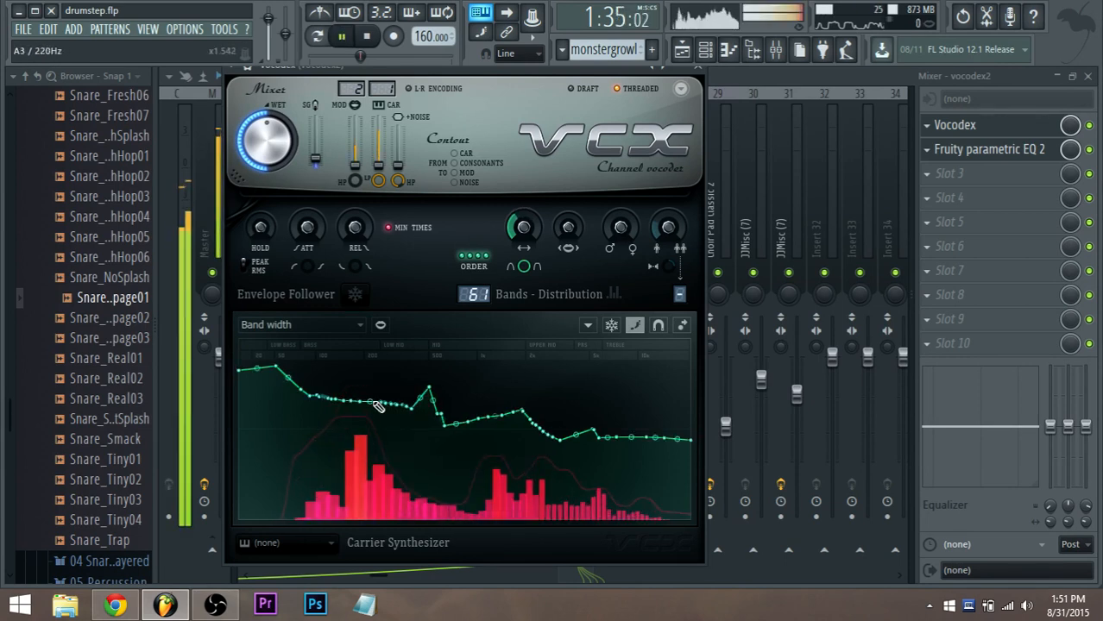
{"action": "left_click_drag", "start_coordinate": [413, 413], "coordinate": [418, 420]}
{"action": "mouse_move", "coordinate": [490, 430]}
{"action": "left_mouse_down"}
{"action": "mouse_move", "coordinate": [523, 433]}
{"action": "mouse_move", "coordinate": [493, 437]}
{"action": "mouse_move", "coordinate": [565, 414]}
{"action": "mouse_move", "coordinate": [522, 410]}
{"action": "mouse_move", "coordinate": [613, 389]}
{"action": "mouse_move", "coordinate": [529, 428]}
{"action": "mouse_move", "coordinate": [623, 393]}
{"action": "mouse_move", "coordinate": [695, 437]}
{"action": "mouse_move", "coordinate": [663, 399]}
{"action": "mouse_move", "coordinate": [595, 371]}
{"action": "mouse_move", "coordinate": [557, 414]}
{"action": "mouse_move", "coordinate": [620, 374]}
{"action": "mouse_move", "coordinate": [649, 389]}
{"action": "left_mouse_up"}
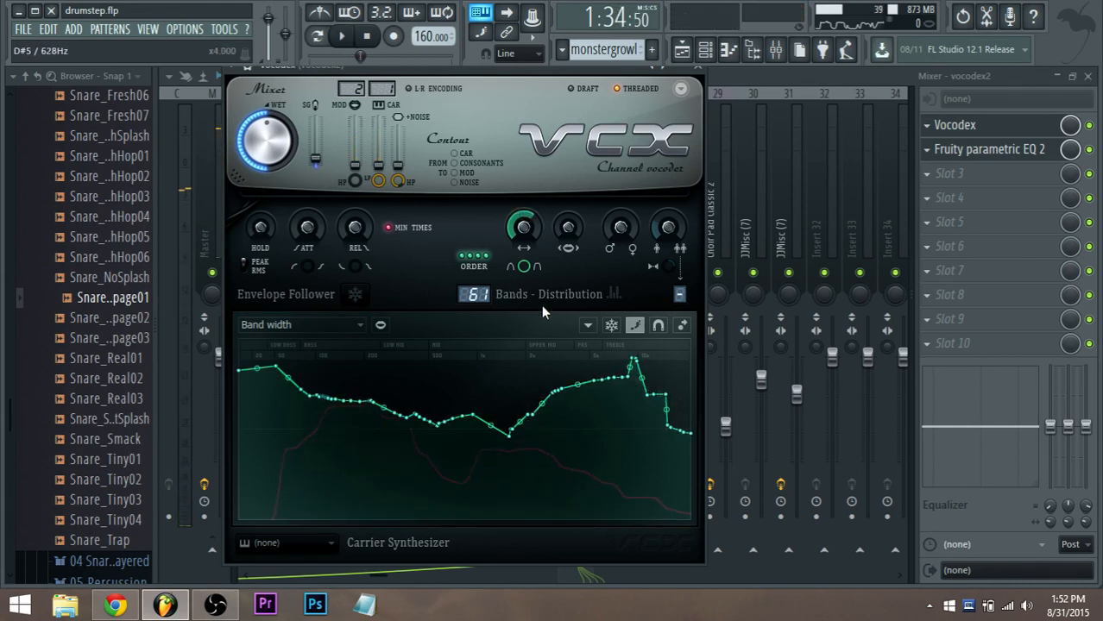
{"action": "mouse_move", "coordinate": [544, 406]}
{"action": "left_mouse_down"}
{"action": "mouse_move", "coordinate": [570, 376]}
{"action": "mouse_move", "coordinate": [608, 375]}
{"action": "mouse_move", "coordinate": [684, 424]}
{"action": "mouse_move", "coordinate": [469, 415]}
{"action": "mouse_move", "coordinate": [572, 367]}
{"action": "mouse_move", "coordinate": [633, 424]}
{"action": "mouse_move", "coordinate": [592, 381]}
{"action": "mouse_move", "coordinate": [619, 396]}
{"action": "left_mouse_up"}
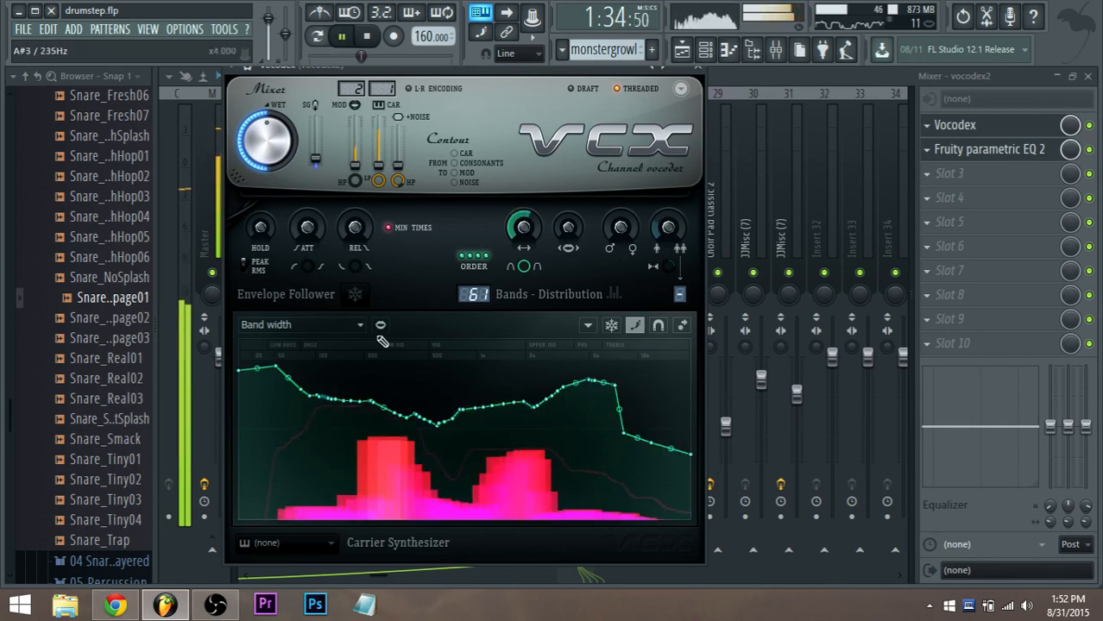
{"action": "key", "text": "space"}
{"action": "left_click", "coordinate": [348, 334]}
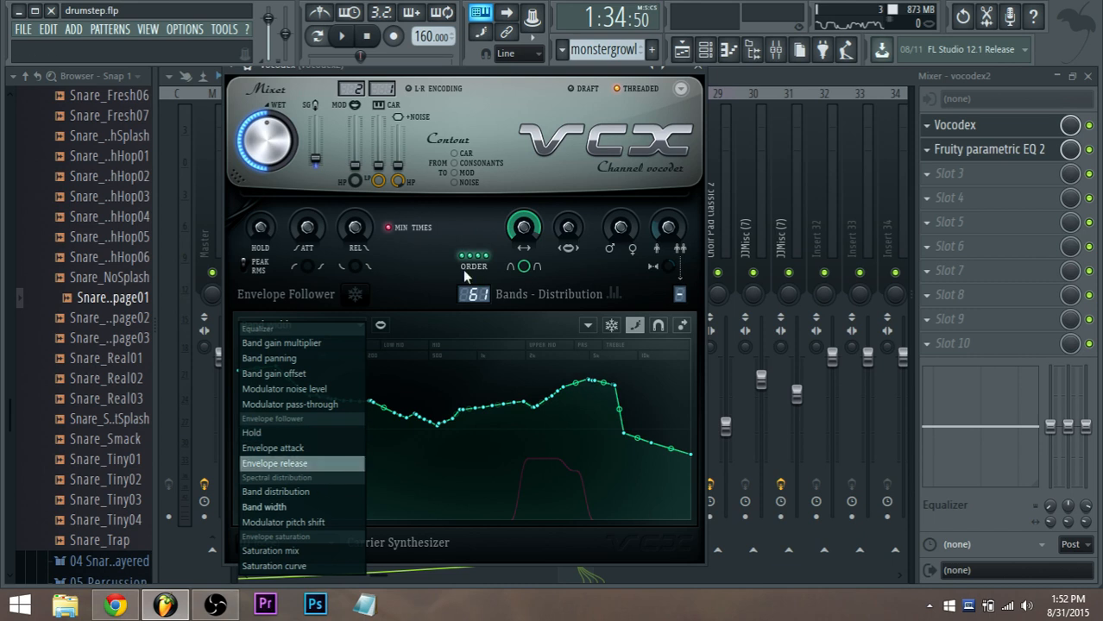
{"action": "left_click", "coordinate": [425, 259]}
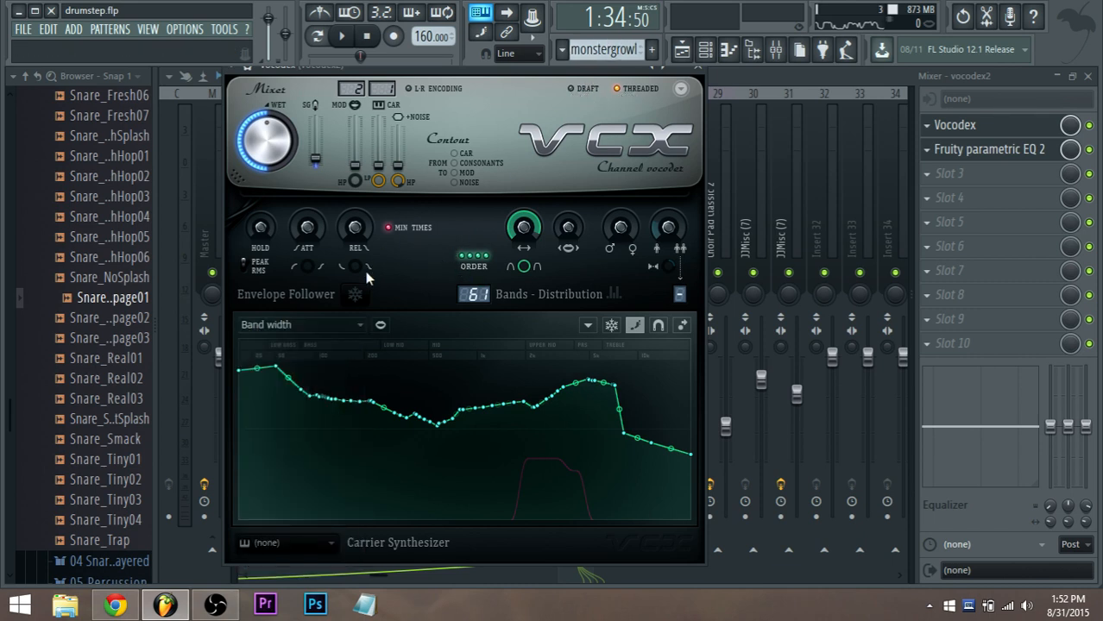
{"action": "left_click", "coordinate": [337, 326]}
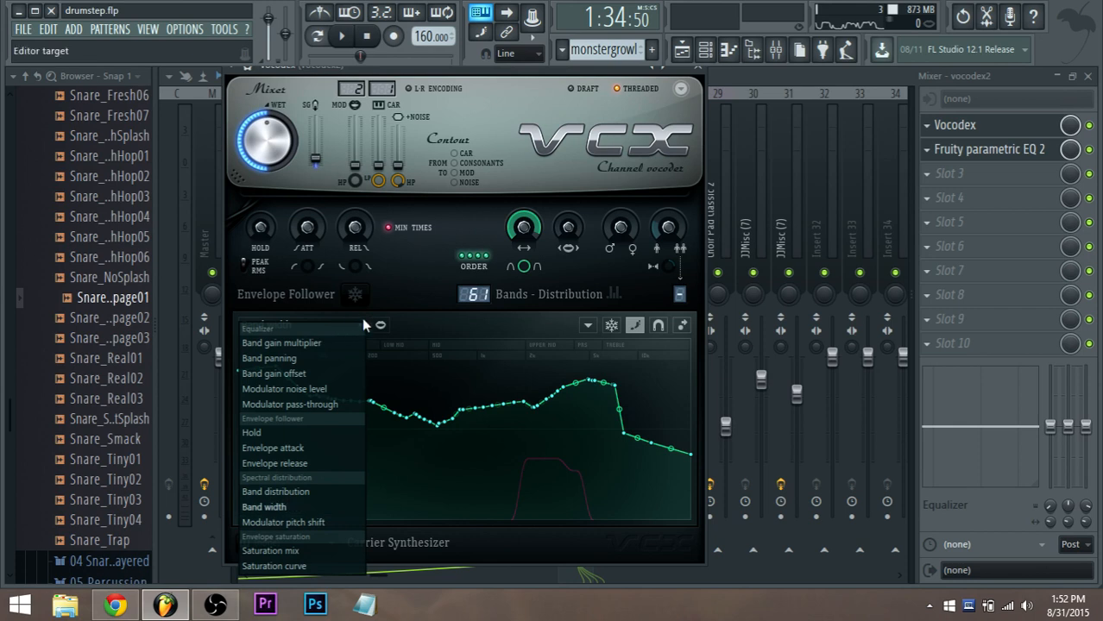
{"action": "left_click", "coordinate": [440, 263]}
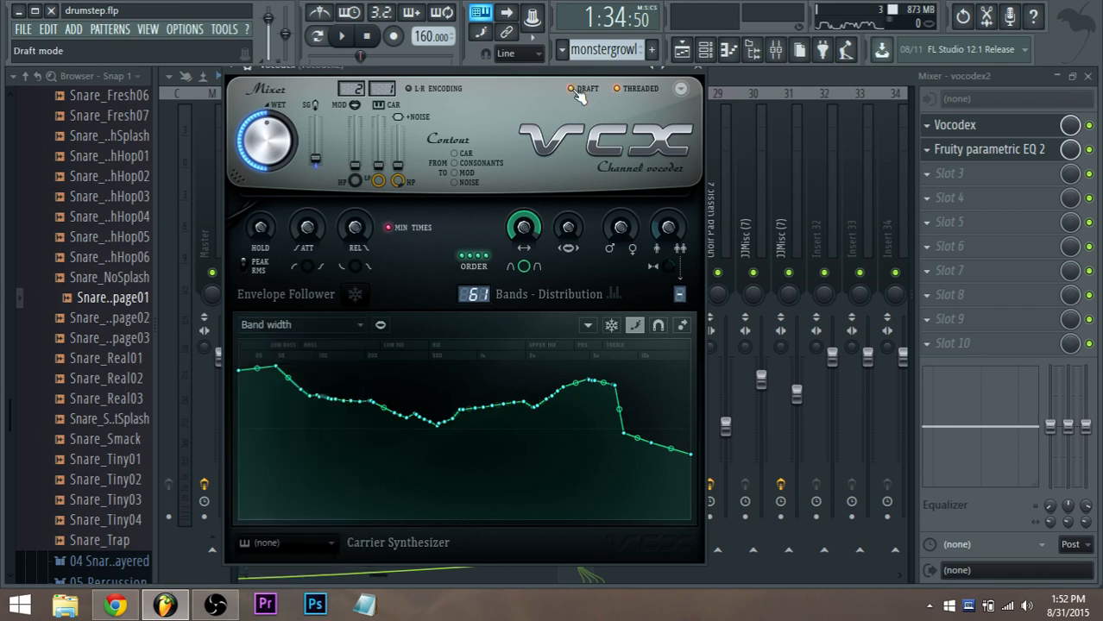
Audition the growl with Vocodex Draft mode on, then with it off
{"action": "key", "text": "space"}
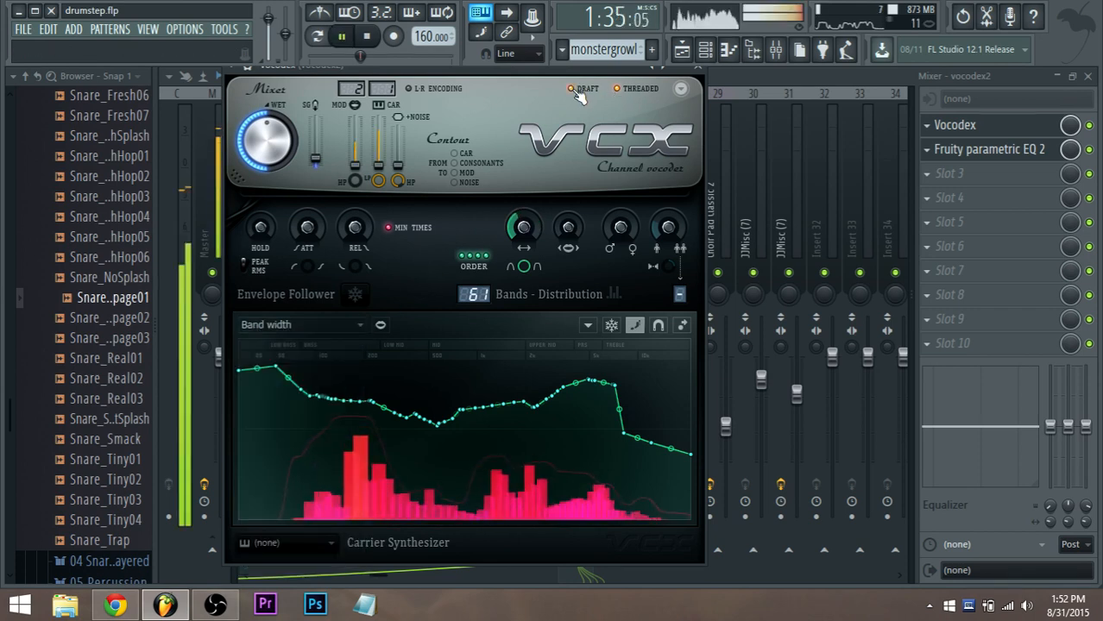
{"action": "key", "text": "space"}
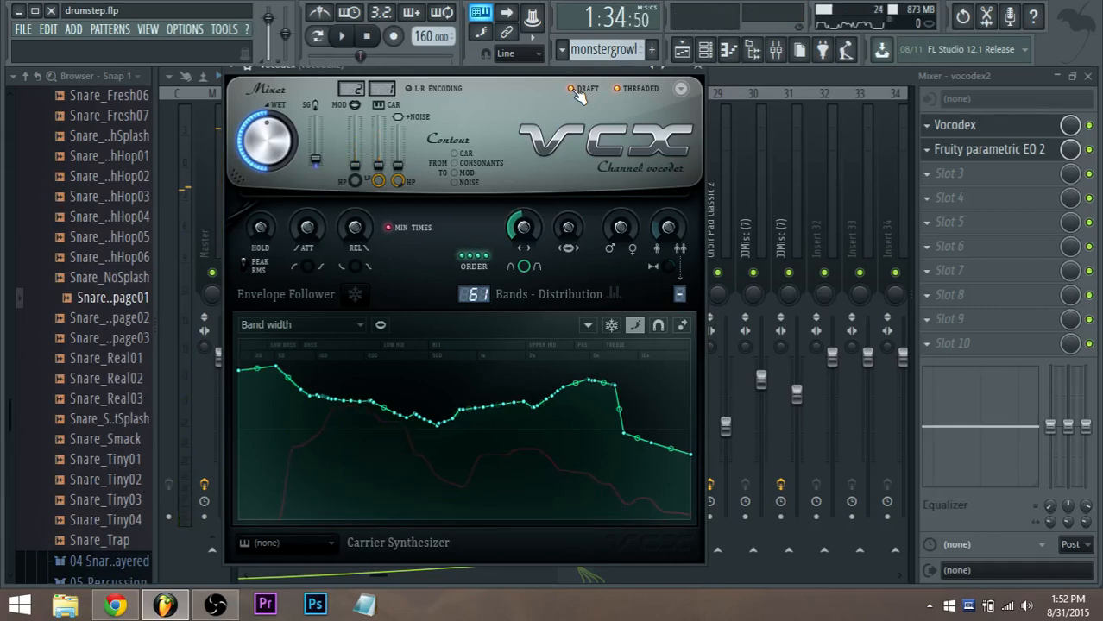
{"action": "key", "text": "space"}
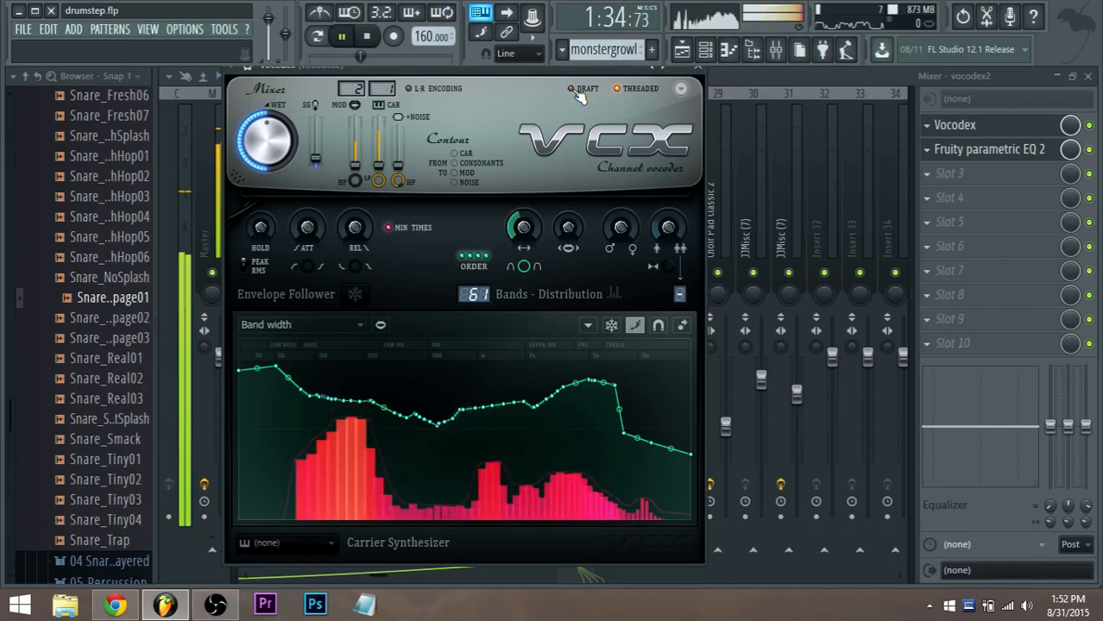
Display the Band distribution curve in Vocodex, followed by the Modulator pitch shift curve
{"action": "left_click", "coordinate": [332, 329]}
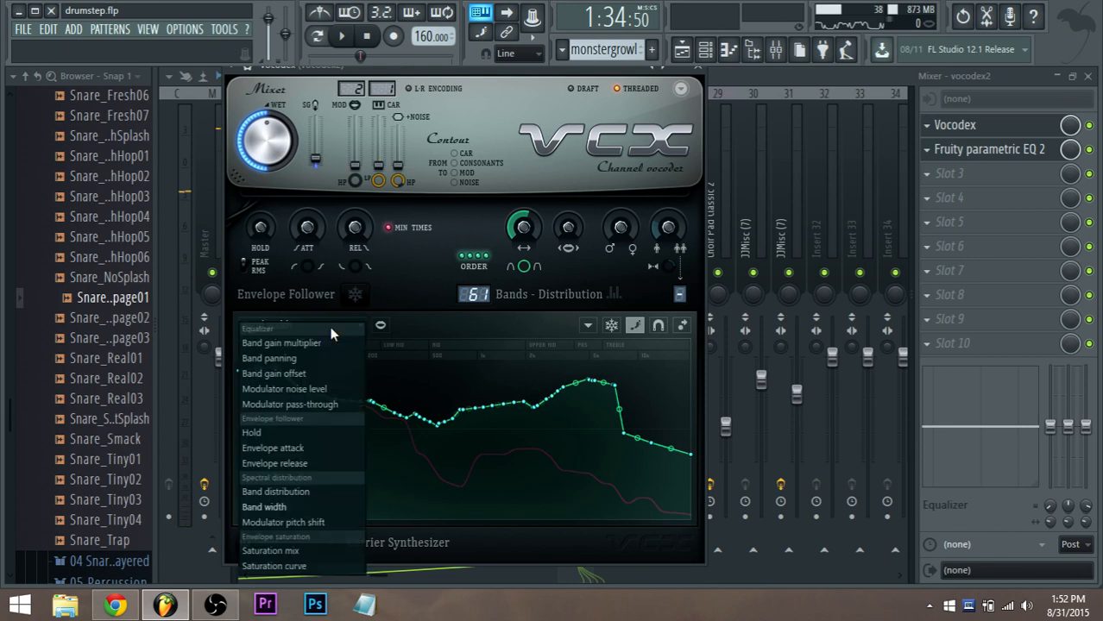
{"action": "left_click", "coordinate": [289, 493]}
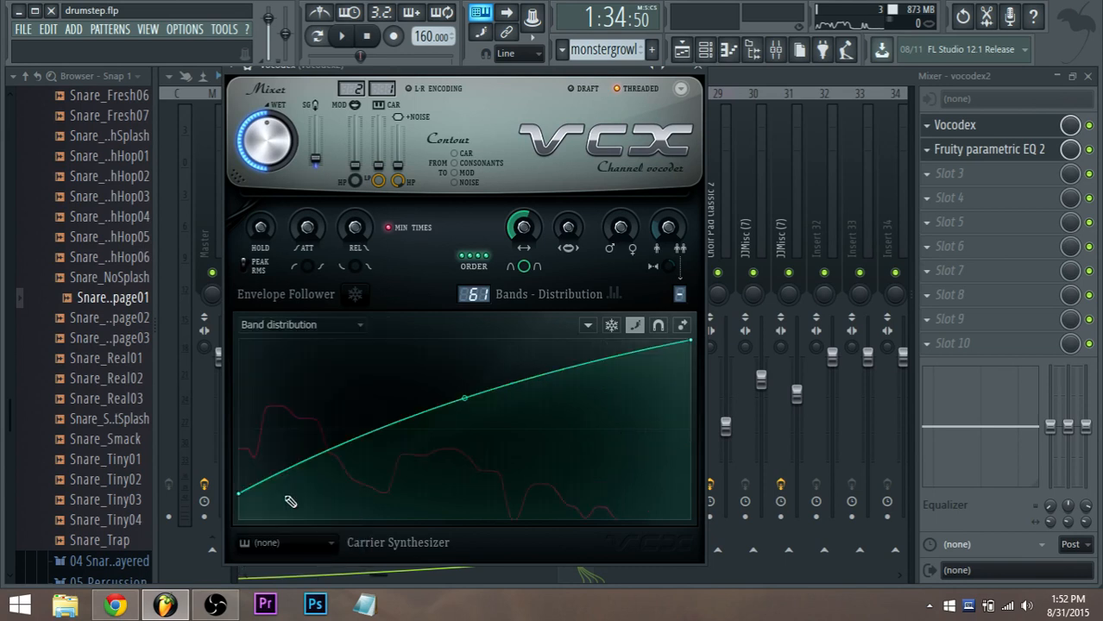
{"action": "left_click", "coordinate": [293, 325]}
{"action": "left_click", "coordinate": [315, 525]}
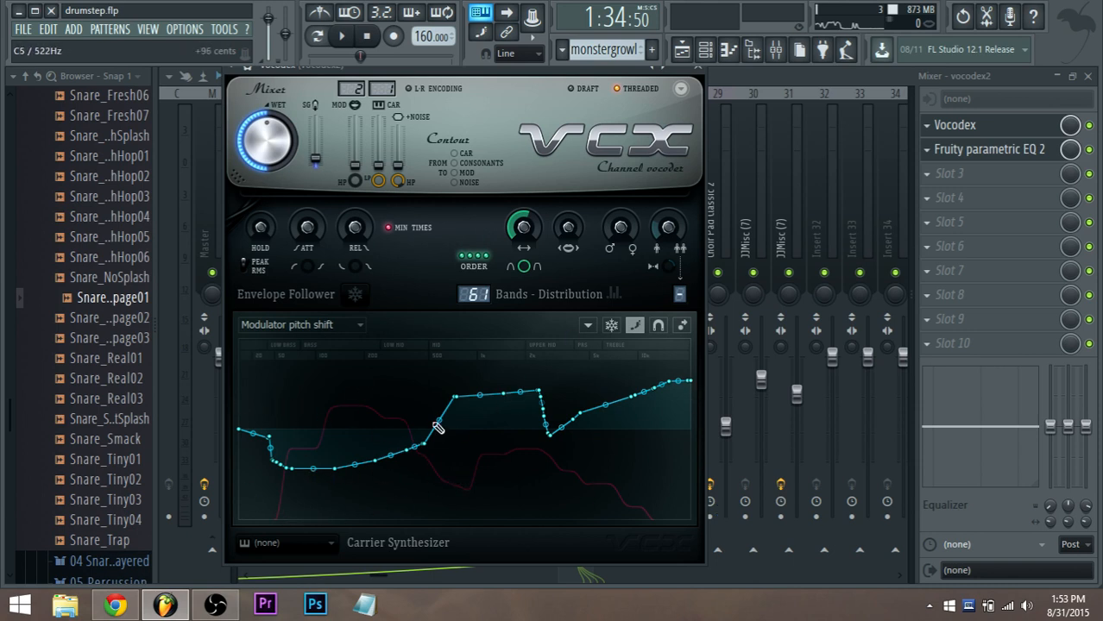
Carve deep dips into the mid range of the Modulator pitch shift curve while the growl plays
{"action": "key", "text": "space"}
{"action": "mouse_move", "coordinate": [505, 438]}
{"action": "left_mouse_down"}
{"action": "mouse_move", "coordinate": [530, 509]}
{"action": "mouse_move", "coordinate": [566, 472]}
{"action": "left_mouse_up"}
{"action": "left_click_drag", "start_coordinate": [473, 492], "coordinate": [516, 490]}
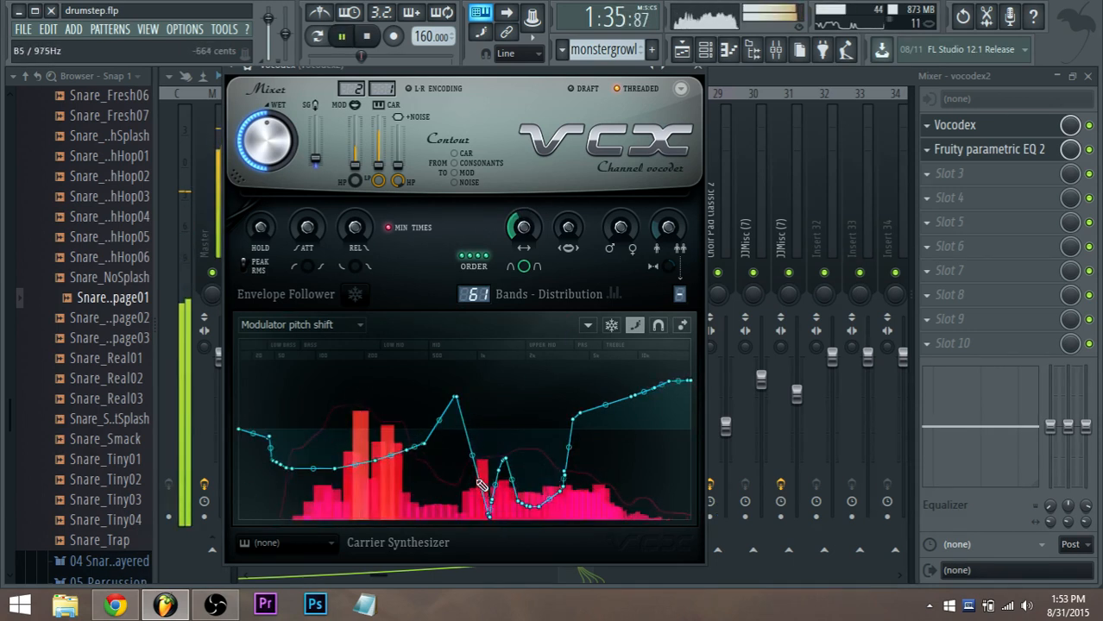
{"action": "left_click_drag", "start_coordinate": [461, 461], "coordinate": [480, 502]}
Redraw the Modulator pitch shift curve during playback with a shallow mid-range dip, a step up near 4k and a rising treble
{"action": "mouse_move", "coordinate": [532, 467]}
{"action": "left_mouse_down"}
{"action": "mouse_move", "coordinate": [498, 375]}
{"action": "mouse_move", "coordinate": [444, 363]}
{"action": "mouse_move", "coordinate": [523, 373]}
{"action": "mouse_move", "coordinate": [440, 436]}
{"action": "mouse_move", "coordinate": [574, 381]}
{"action": "mouse_move", "coordinate": [675, 434]}
{"action": "mouse_move", "coordinate": [574, 458]}
{"action": "mouse_move", "coordinate": [564, 473]}
{"action": "mouse_move", "coordinate": [648, 389]}
{"action": "mouse_move", "coordinate": [518, 418]}
{"action": "mouse_move", "coordinate": [518, 404]}
{"action": "mouse_move", "coordinate": [603, 418]}
{"action": "mouse_move", "coordinate": [631, 390]}
{"action": "mouse_move", "coordinate": [681, 377]}
{"action": "left_mouse_up"}
{"action": "left_click_drag", "start_coordinate": [566, 419], "coordinate": [463, 398]}
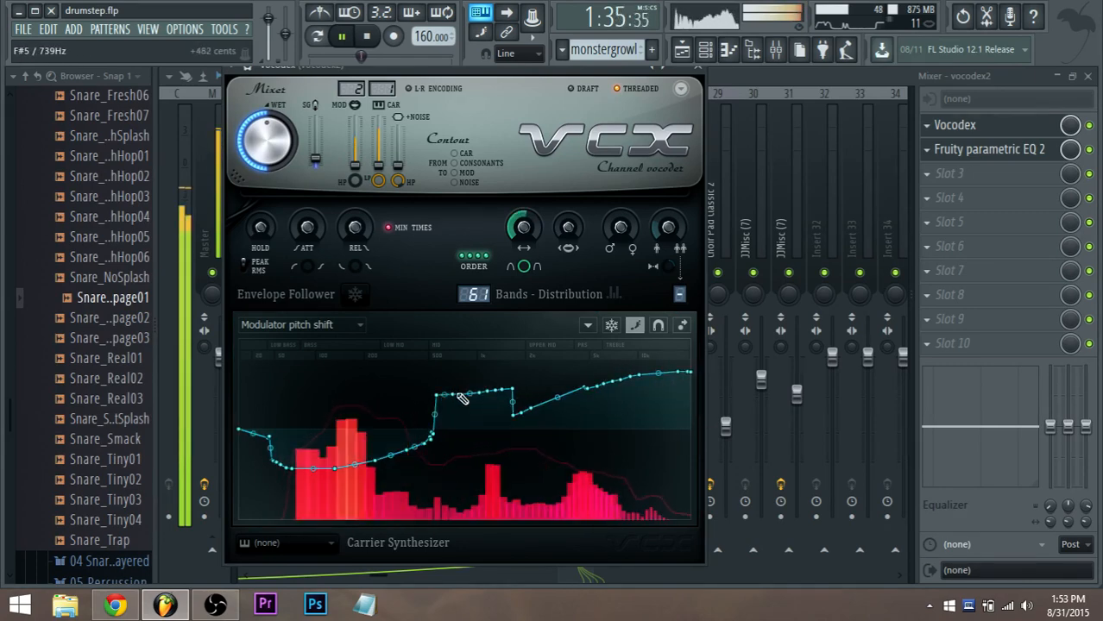
{"action": "mouse_move", "coordinate": [433, 441]}
{"action": "left_mouse_down"}
{"action": "mouse_move", "coordinate": [450, 424]}
{"action": "mouse_move", "coordinate": [511, 416]}
{"action": "mouse_move", "coordinate": [512, 442]}
{"action": "left_mouse_up"}
{"action": "key", "text": "space"}
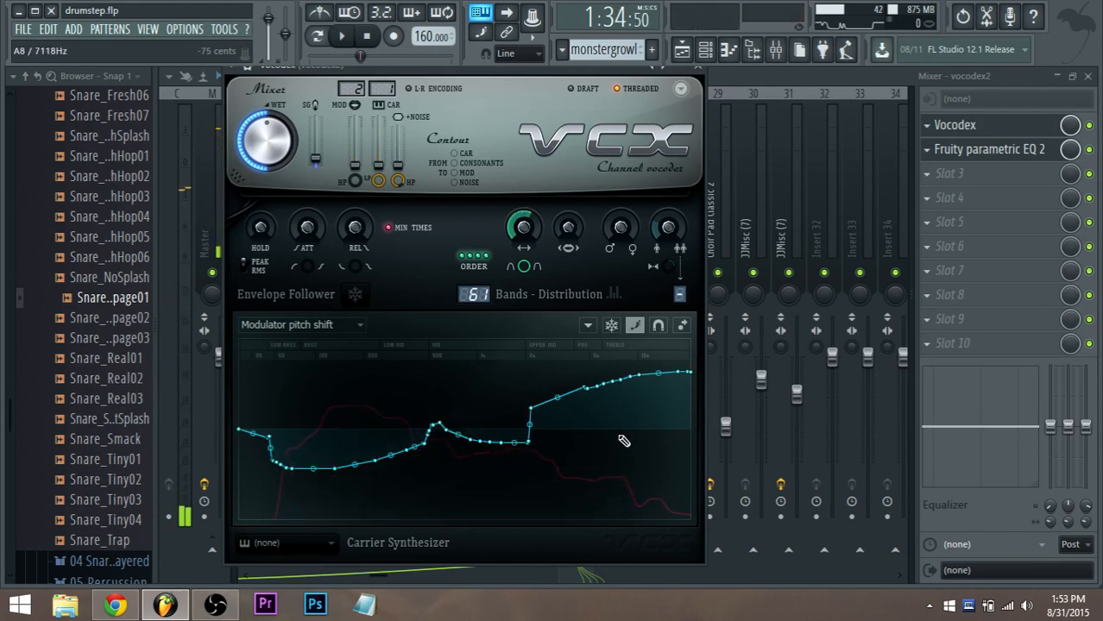
Redraw the curve's low and middle ranges during playback with a deeper bass dip, stepped low-mid rise and mid-range hump
{"action": "key", "text": "space"}
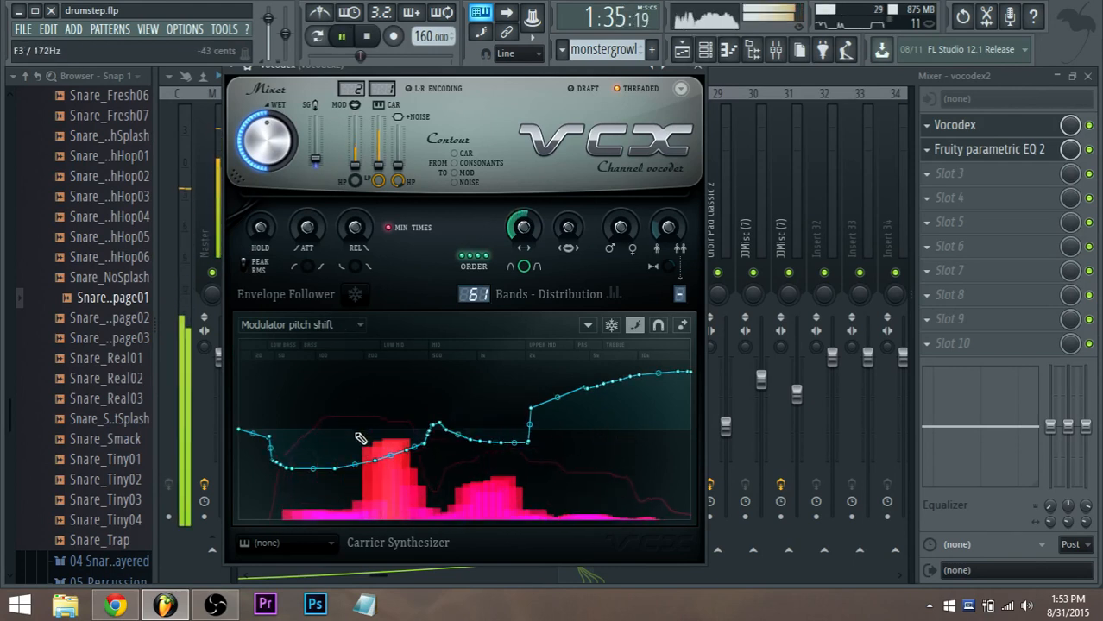
{"action": "mouse_move", "coordinate": [279, 449]}
{"action": "left_mouse_down"}
{"action": "mouse_move", "coordinate": [298, 477]}
{"action": "mouse_move", "coordinate": [405, 480]}
{"action": "mouse_move", "coordinate": [458, 466]}
{"action": "mouse_move", "coordinate": [435, 475]}
{"action": "mouse_move", "coordinate": [423, 432]}
{"action": "mouse_move", "coordinate": [436, 402]}
{"action": "mouse_move", "coordinate": [508, 434]}
{"action": "left_mouse_up"}
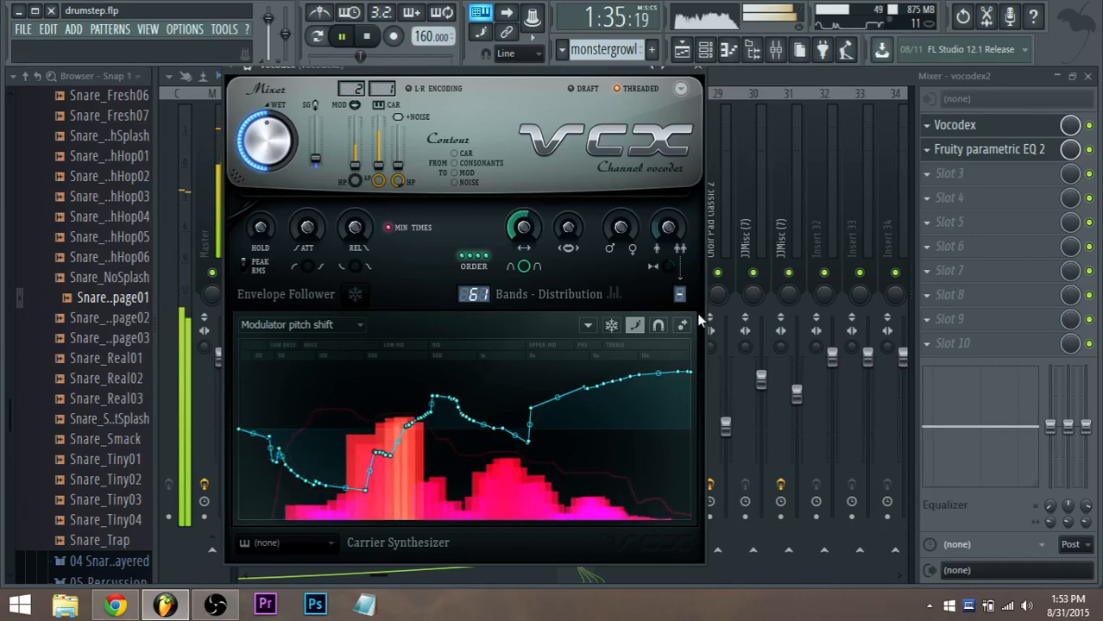
{"action": "key", "text": "space"}
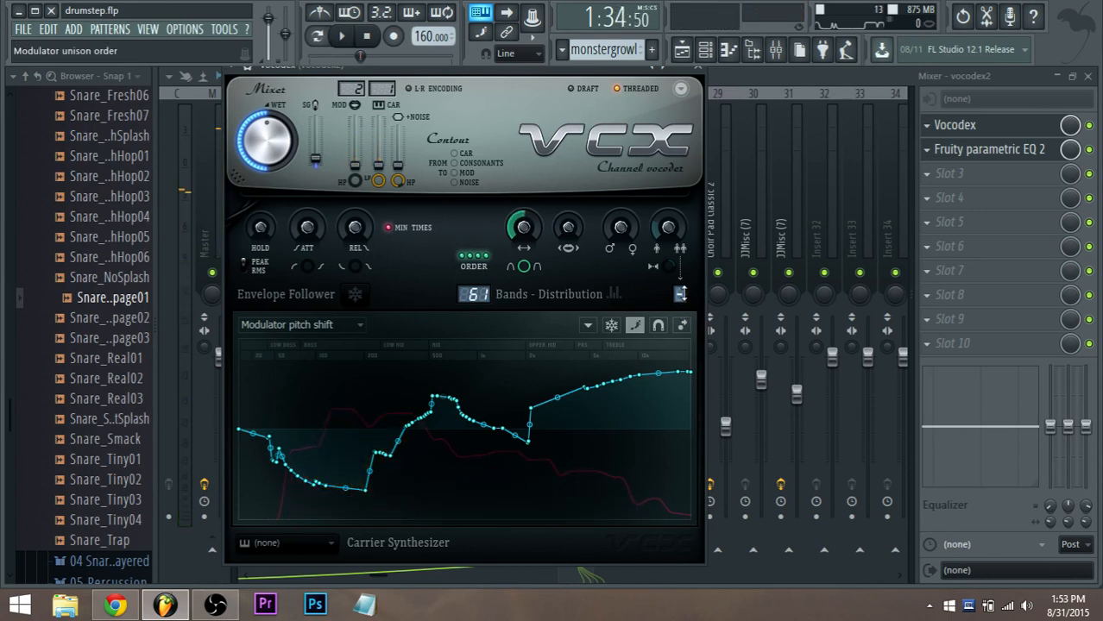
Set the modulator unison order to 2 and raise the unison shift to 81% while auditioning the growl
{"action": "left_click_drag", "start_coordinate": [681, 294], "coordinate": [681, 295]}
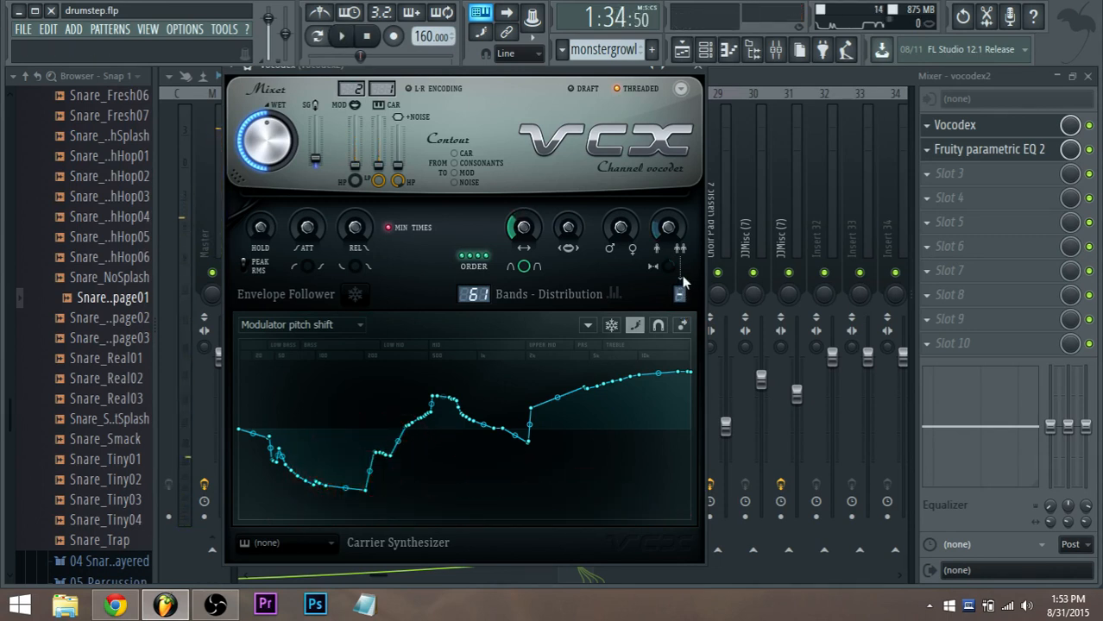
{"action": "key", "text": "space"}
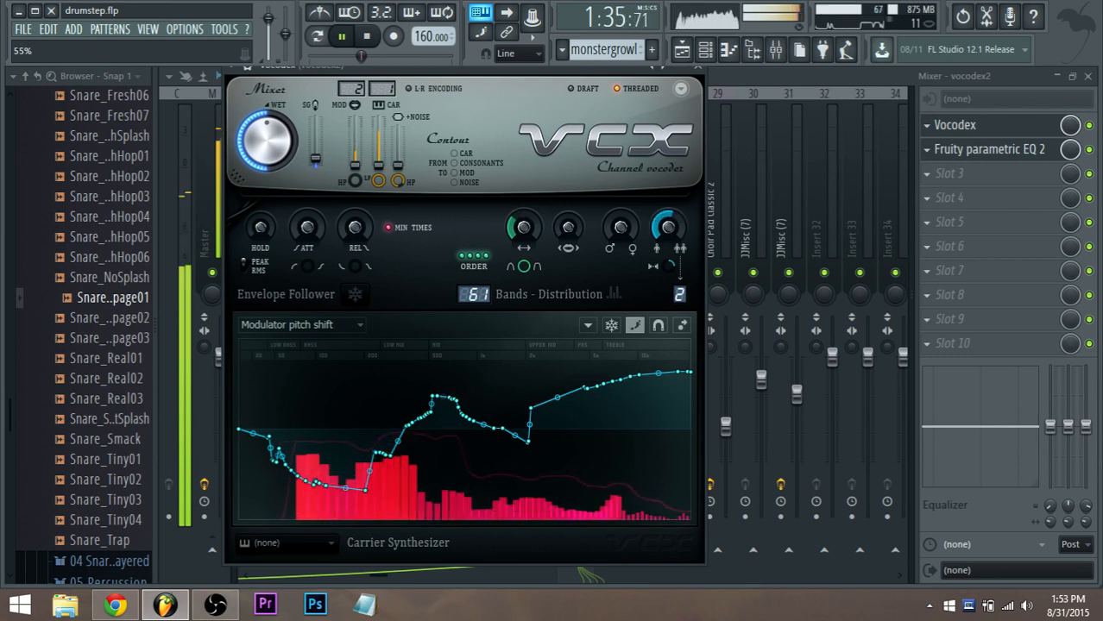
{"action": "left_click_drag", "start_coordinate": [668, 229], "coordinate": [669, 177]}
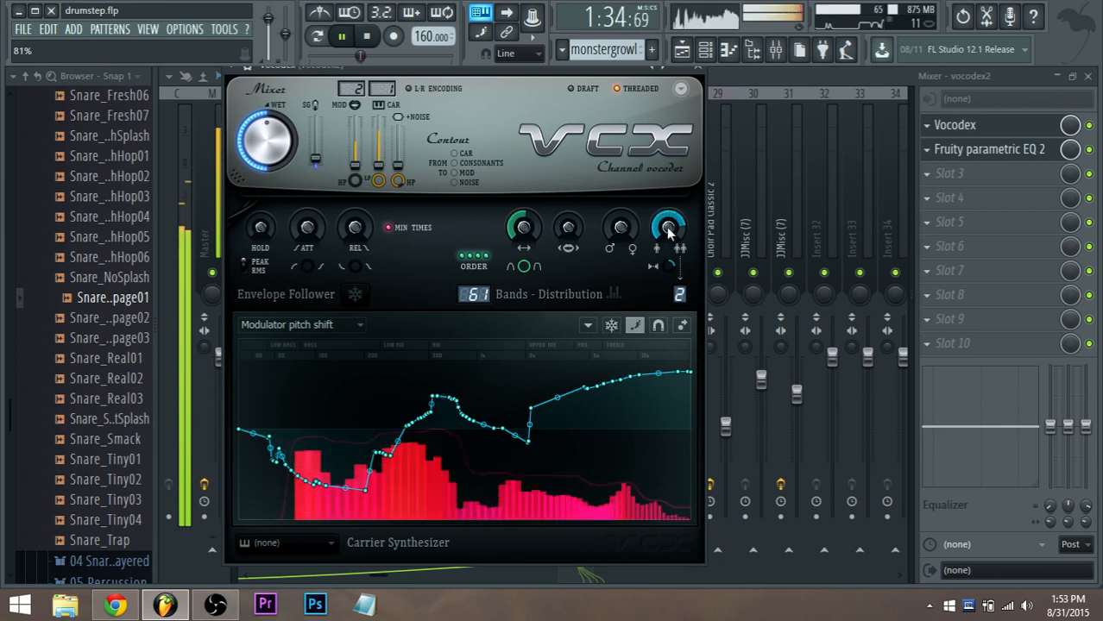
{"action": "key", "text": "space"}
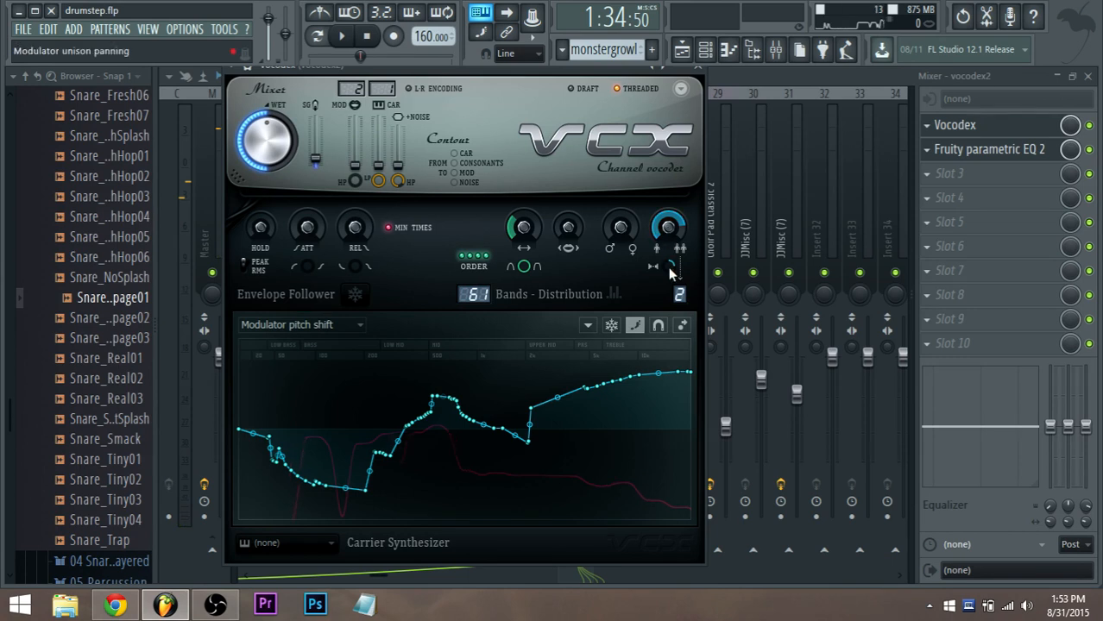
Lower the modulator unison shift and audition the growl, then switch the unison order off
{"action": "key", "text": "space"}
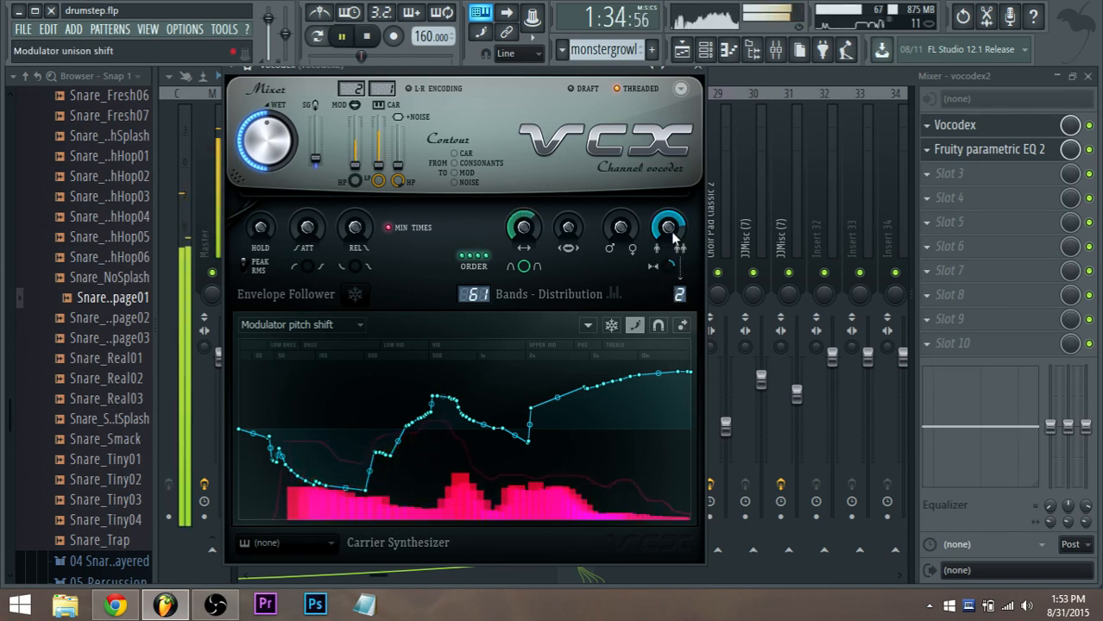
{"action": "mouse_move", "coordinate": [671, 232]}
{"action": "left_mouse_down"}
{"action": "mouse_move", "coordinate": [670, 218]}
{"action": "mouse_move", "coordinate": [671, 251]}
{"action": "left_mouse_up"}
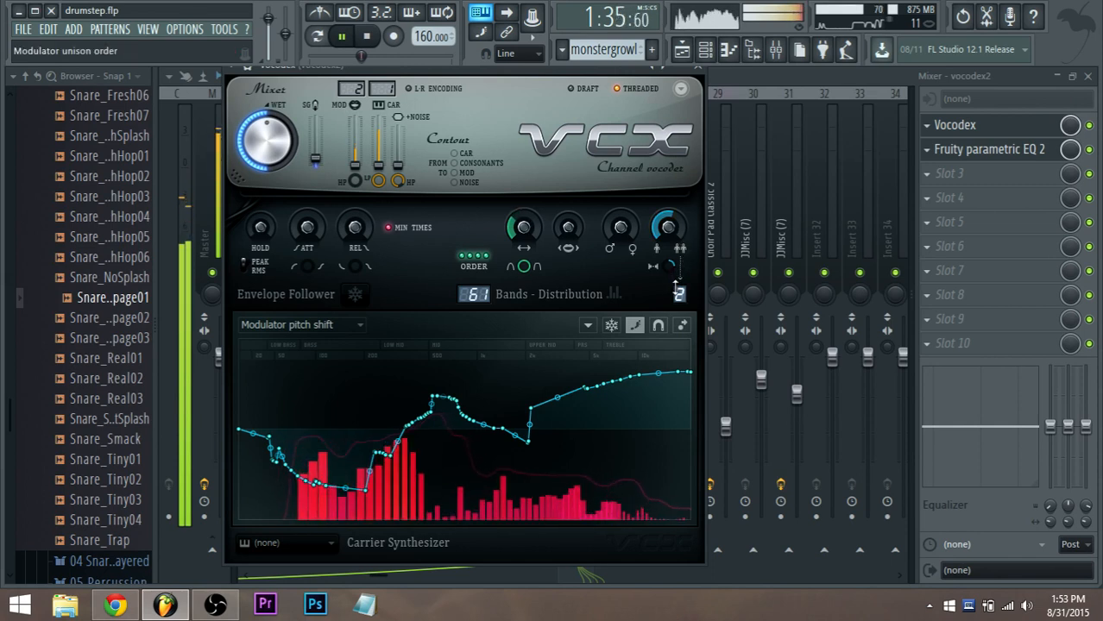
{"action": "key", "text": "space"}
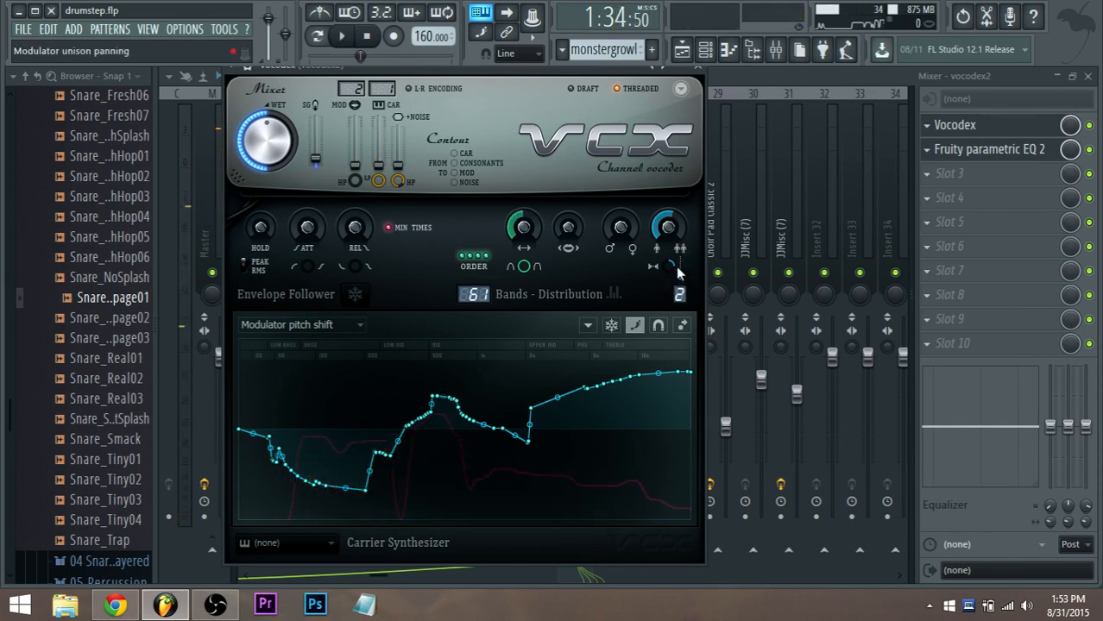
{"action": "key", "text": "space"}
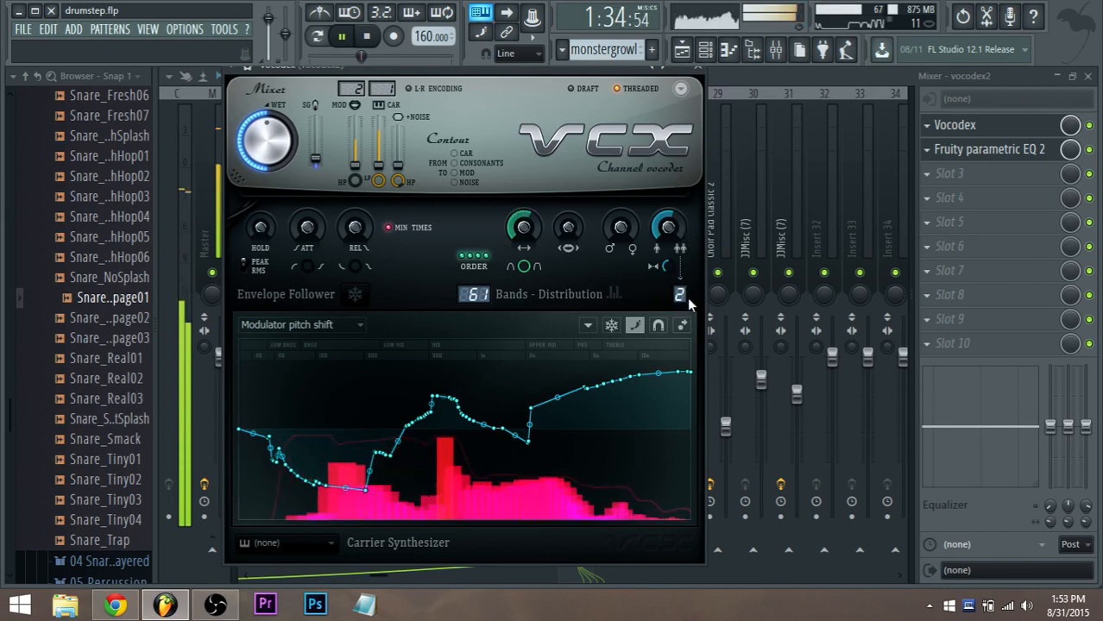
{"action": "mouse_move", "coordinate": [681, 295]}
{"action": "left_mouse_down"}
{"action": "mouse_move", "coordinate": [681, 281]}
{"action": "mouse_move", "coordinate": [681, 295]}
{"action": "left_mouse_up"}
{"action": "key", "text": "space"}
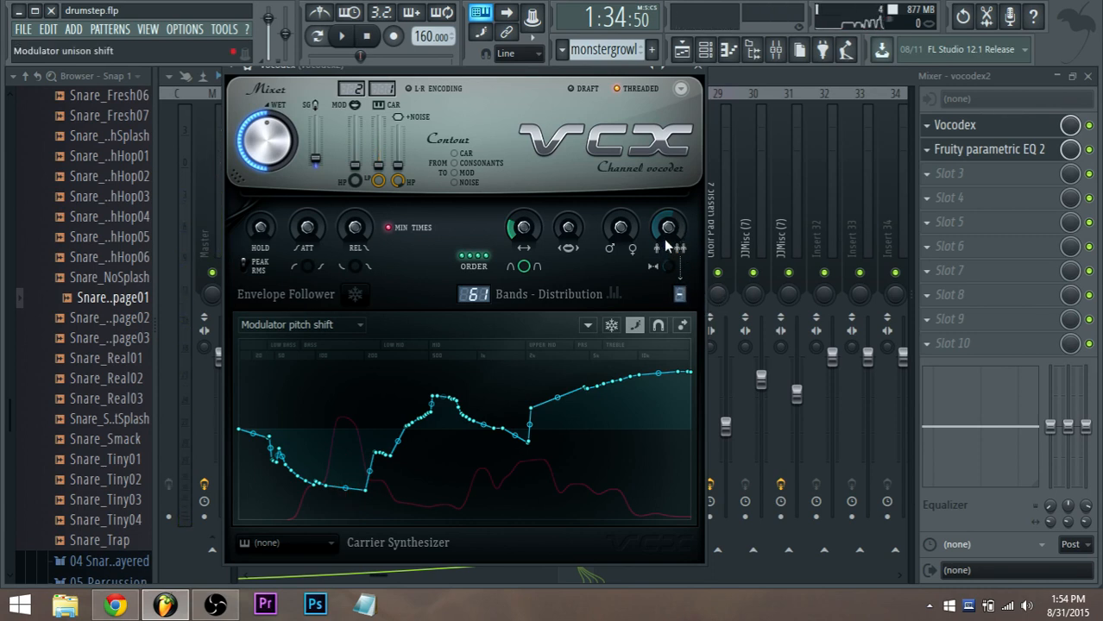
Audition the growl with the overall modulator pitch knob raised moderately, then reset the knob
{"action": "key", "text": "space"}
{"action": "key", "text": "space"}
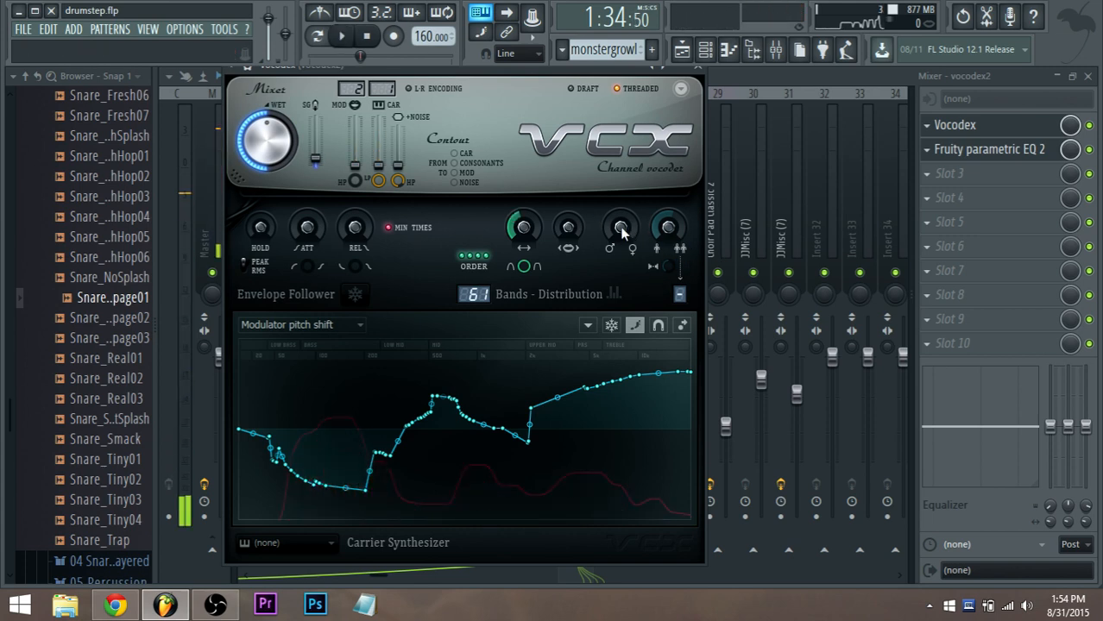
{"action": "key", "text": "space"}
{"action": "mouse_move", "coordinate": [622, 231]}
{"action": "left_mouse_down"}
{"action": "mouse_move", "coordinate": [622, 263]}
{"action": "mouse_move", "coordinate": [622, 186]}
{"action": "mouse_move", "coordinate": [622, 246]}
{"action": "mouse_move", "coordinate": [622, 201]}
{"action": "mouse_move", "coordinate": [622, 216]}
{"action": "left_mouse_up"}
{"action": "key", "text": "space"}
{"action": "right_click", "coordinate": [627, 231]}
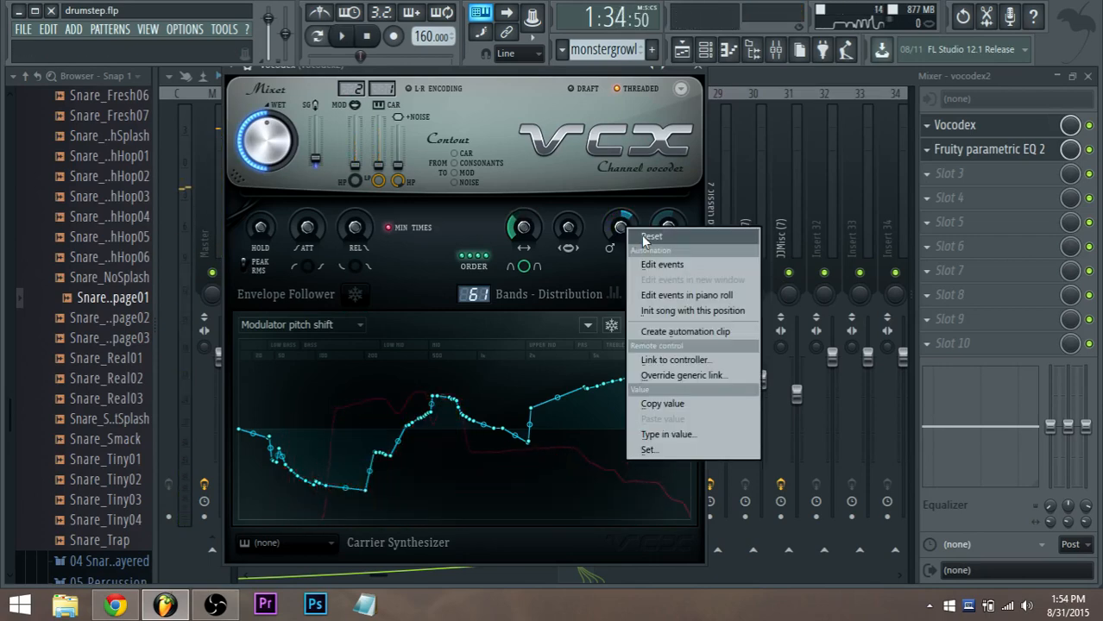
{"action": "left_click", "coordinate": [656, 449]}
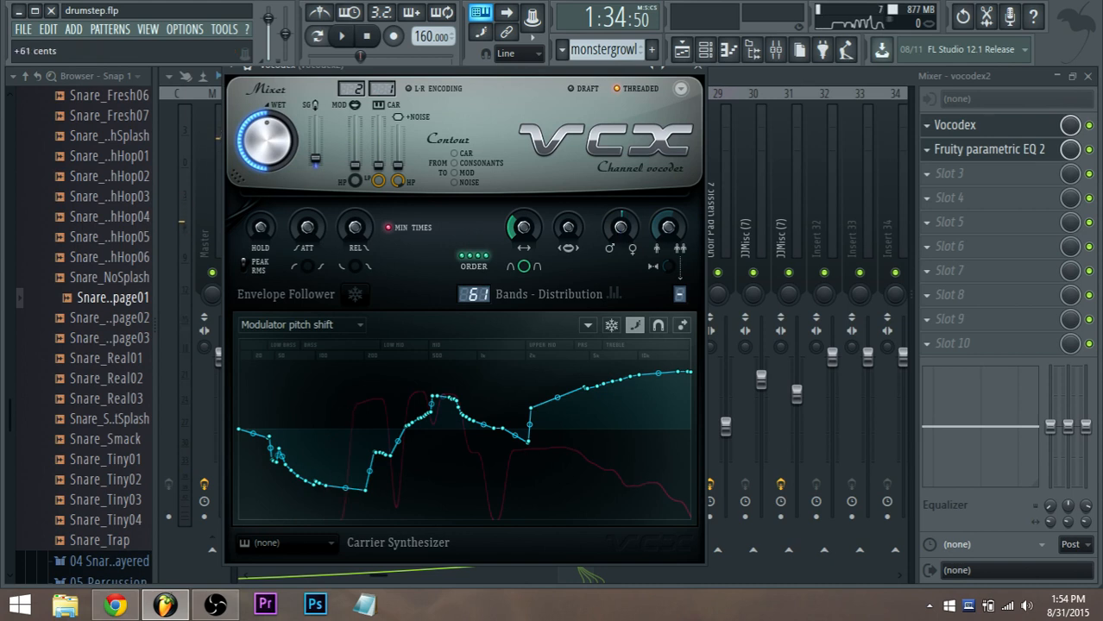
Raise the overall modulator pitch to +741 cents, audition the growl repeatedly, then reset the pitch
{"action": "key", "text": "space"}
{"action": "left_click_drag", "start_coordinate": [623, 235], "coordinate": [624, 199]}
{"action": "key", "text": "space"}
{"action": "key", "text": "space"}
{"action": "key", "text": "space"}
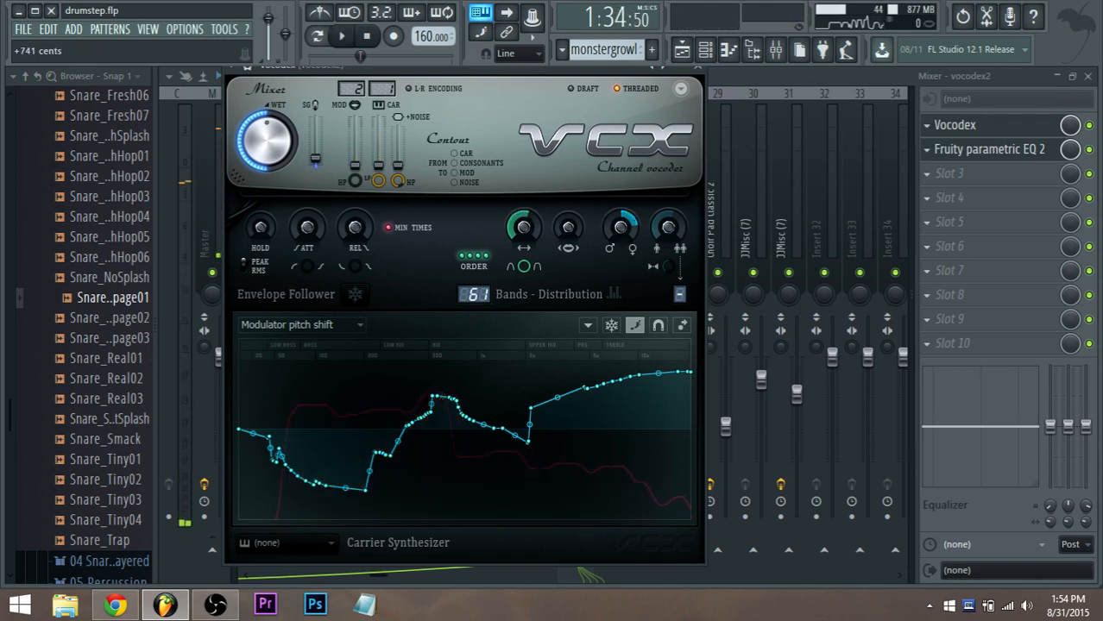
{"action": "key", "text": "space"}
{"action": "key", "text": "space"}
{"action": "right_click", "coordinate": [620, 224]}
{"action": "left_click", "coordinate": [632, 232]}
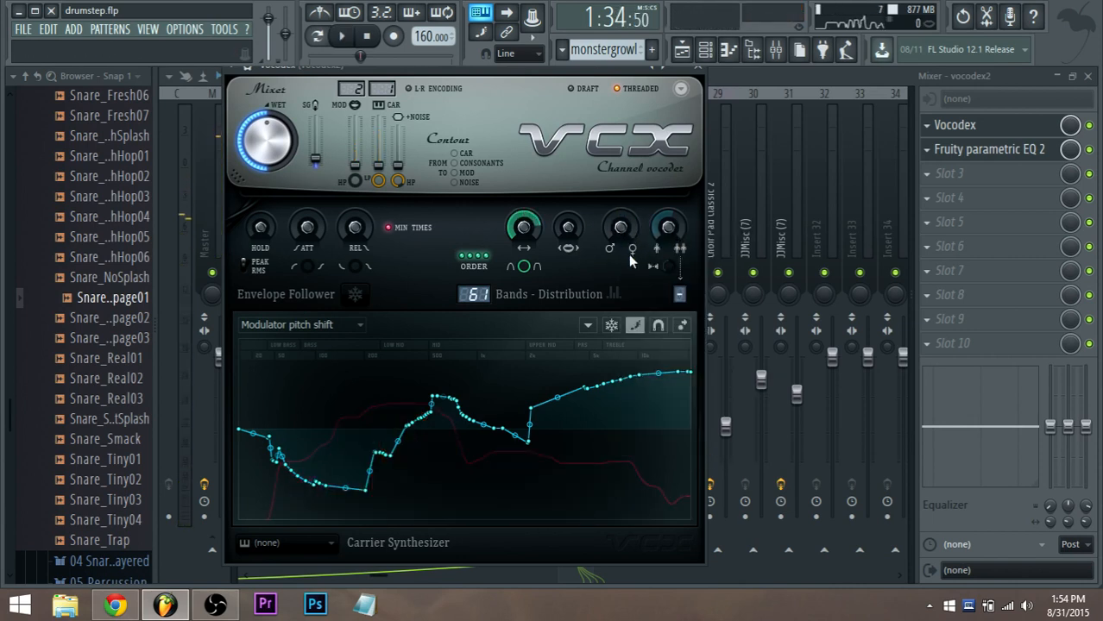
Raise the modulator band width multiplier to x3.497 during playback, then reset it
{"action": "key", "text": "space"}
{"action": "left_click_drag", "start_coordinate": [523, 228], "coordinate": [524, 252]}
{"action": "left_click_drag", "start_coordinate": [568, 228], "coordinate": [568, 199]}
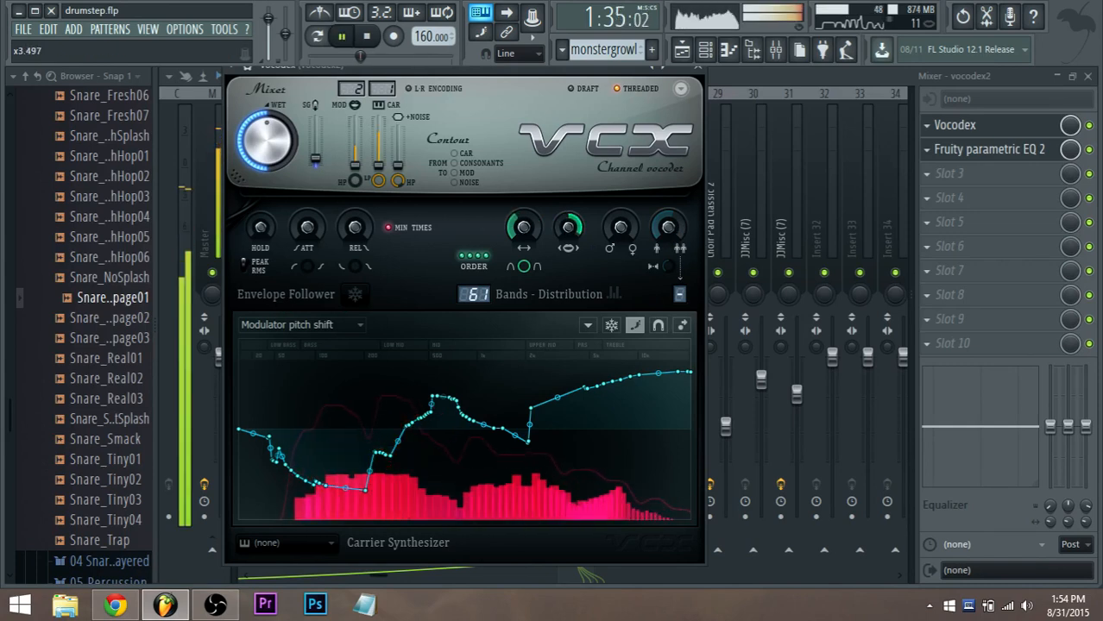
{"action": "right_click", "coordinate": [572, 231]}
{"action": "left_click", "coordinate": [584, 241]}
{"action": "key", "text": "space"}
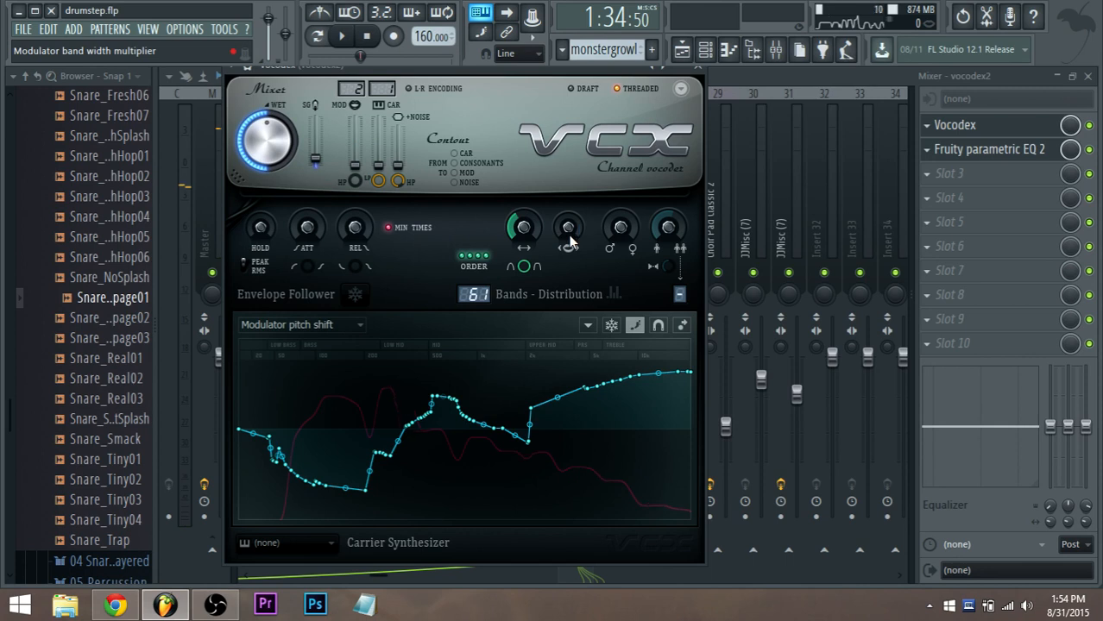
Audition the growl with the modulator band width multiplier at x3.907 and x2.821, resetting it after each try
{"action": "key", "text": "space"}
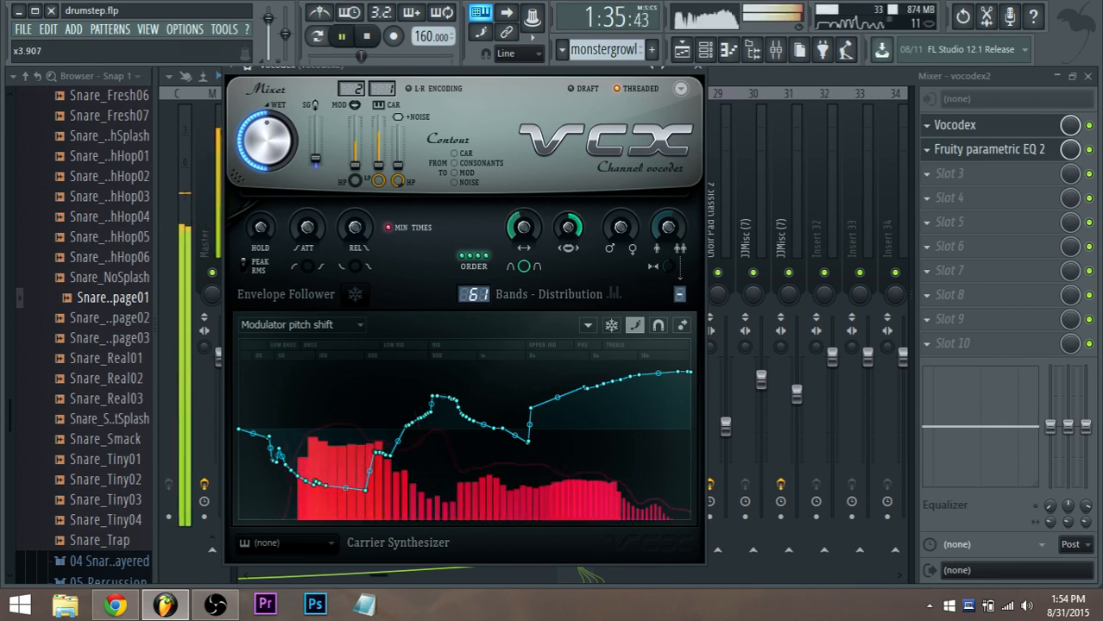
{"action": "right_click", "coordinate": [572, 243]}
{"action": "left_click", "coordinate": [584, 244]}
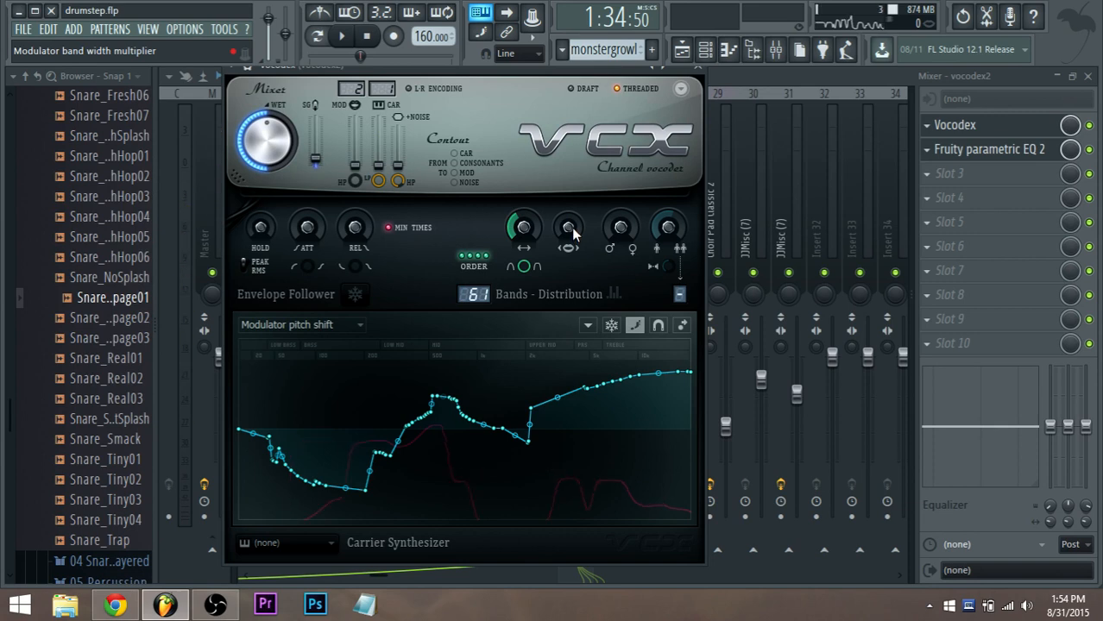
{"action": "left_click_drag", "start_coordinate": [573, 234], "coordinate": [573, 207]}
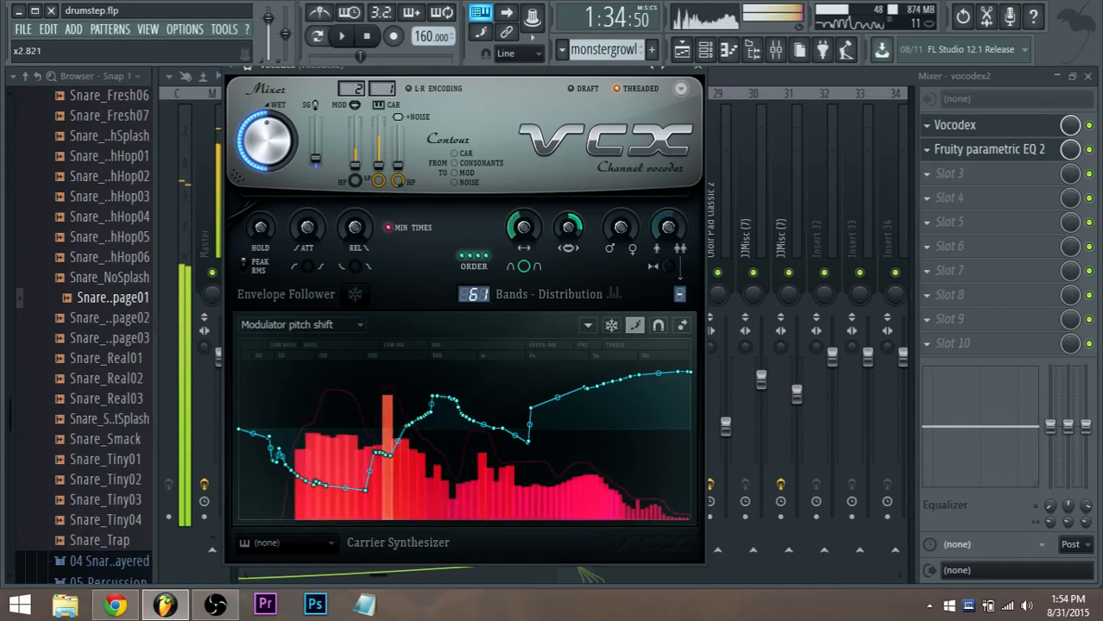
{"action": "right_click", "coordinate": [569, 218]}
{"action": "left_click", "coordinate": [595, 226]}
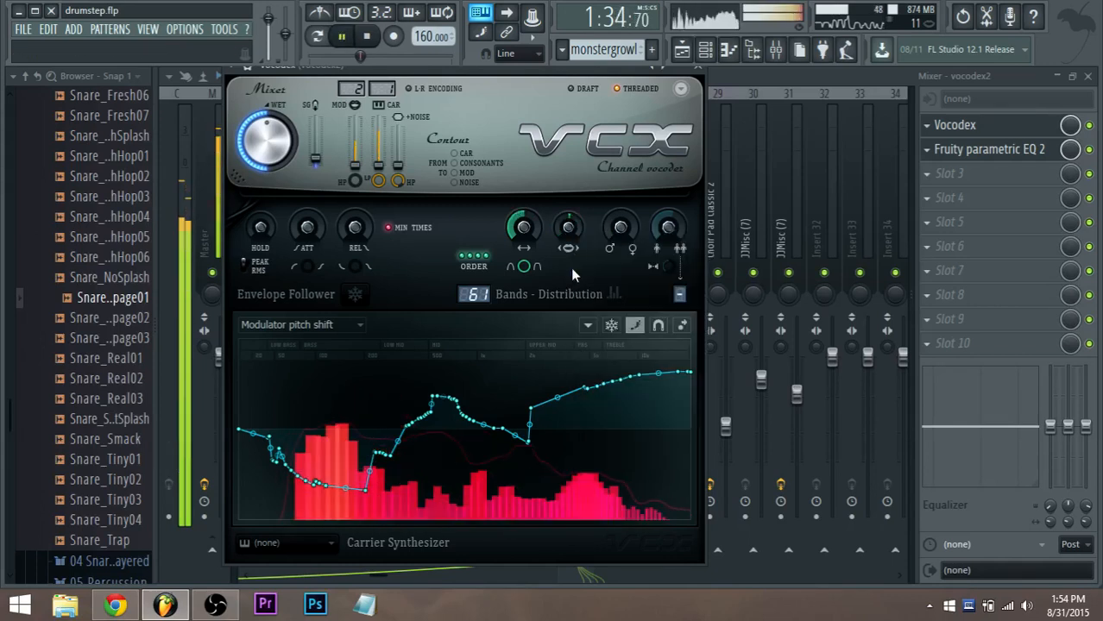
{"action": "key", "text": "space"}
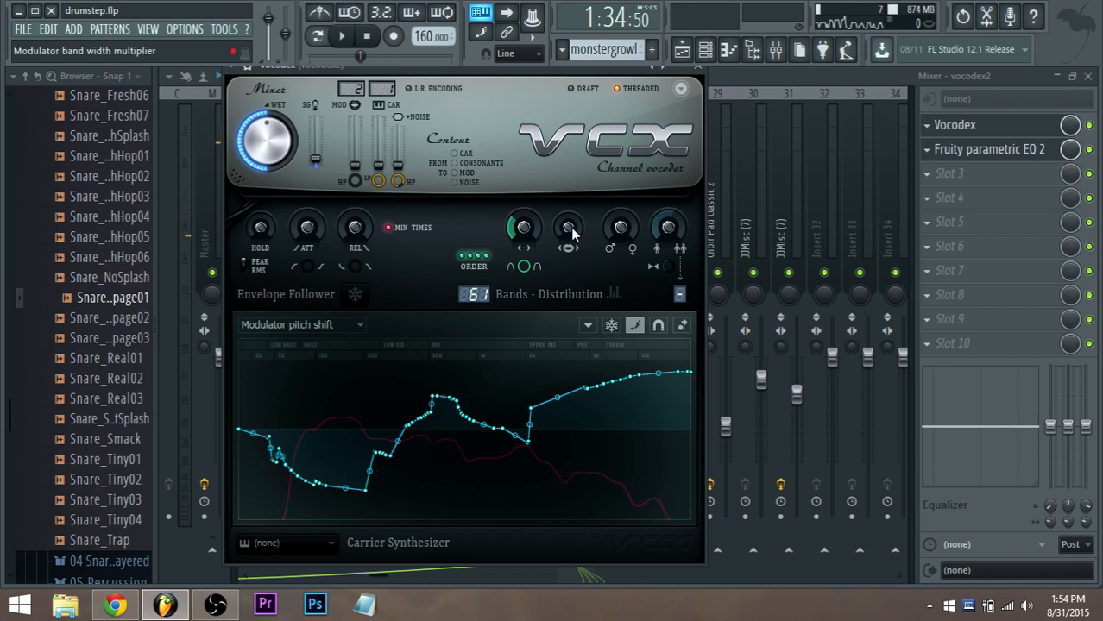
Raise the modulator band width multiplier to x4.000, then lower it to x3.482
{"action": "right_click", "coordinate": [570, 230]}
{"action": "left_click", "coordinate": [561, 263]}
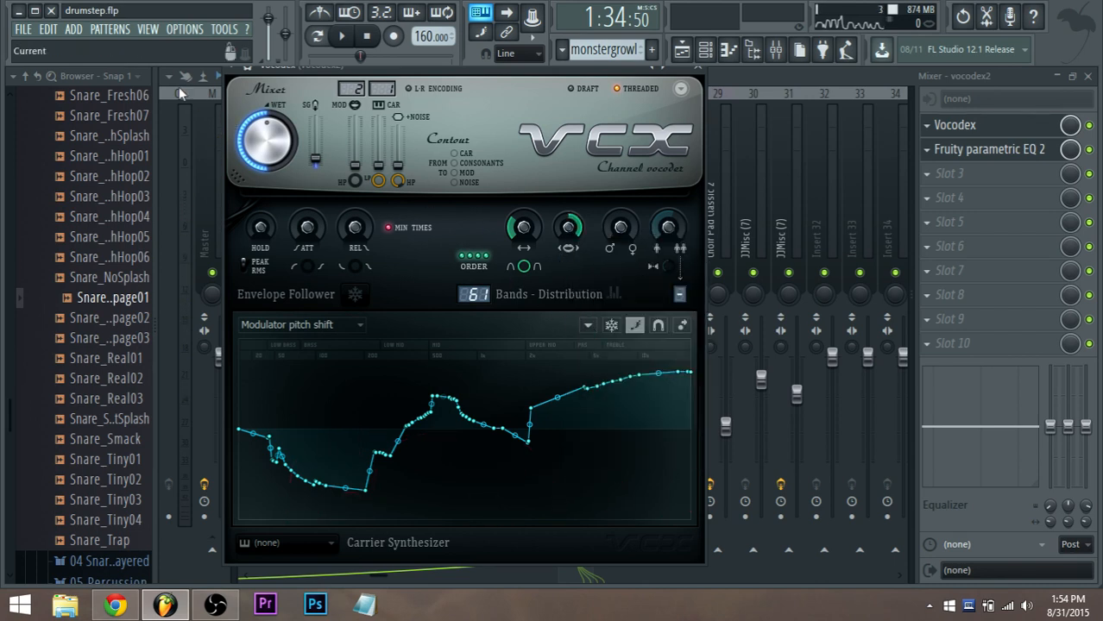
{"action": "left_click_drag", "start_coordinate": [569, 235], "coordinate": [570, 207]}
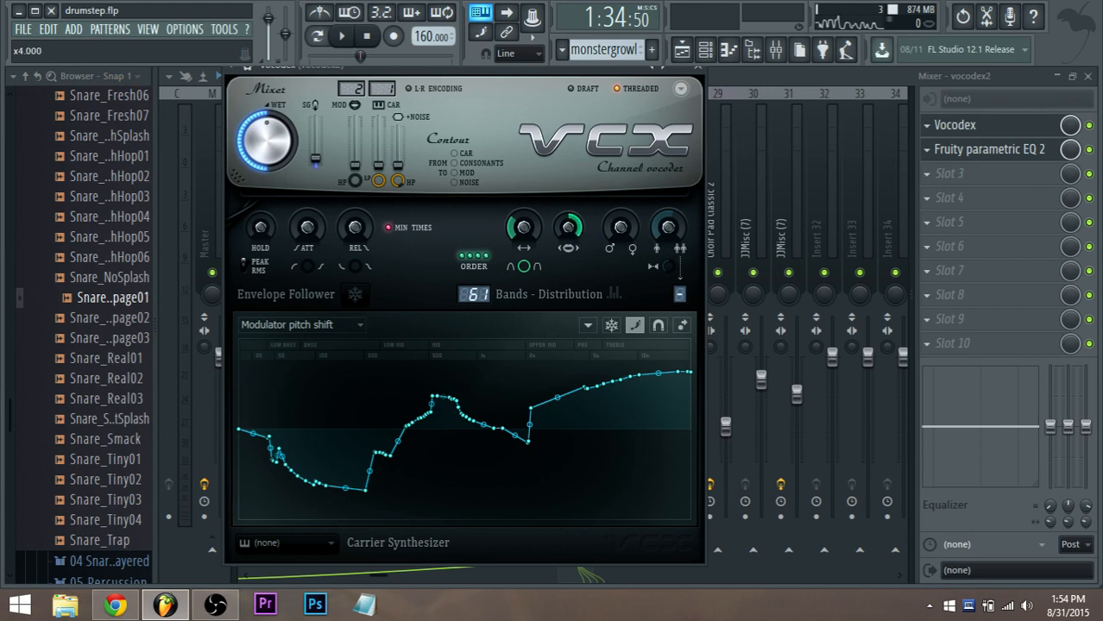
{"action": "left_click_drag", "start_coordinate": [564, 231], "coordinate": [563, 242]}
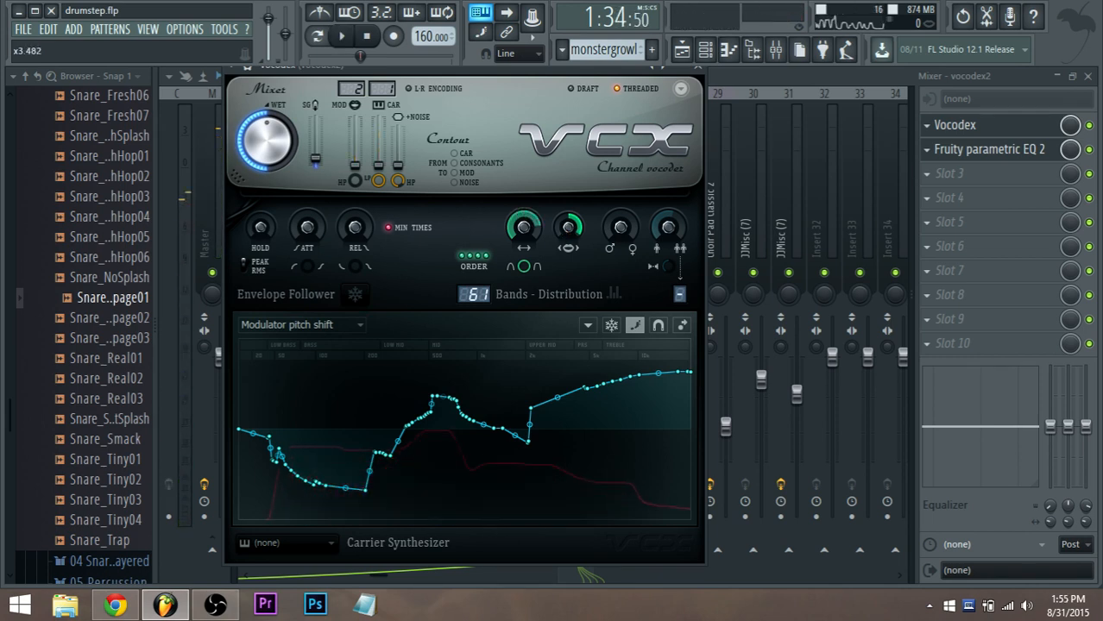
Audition the growl with the modulator band width multiplier below its midpoint, then return it to neutral
{"action": "key", "text": "space"}
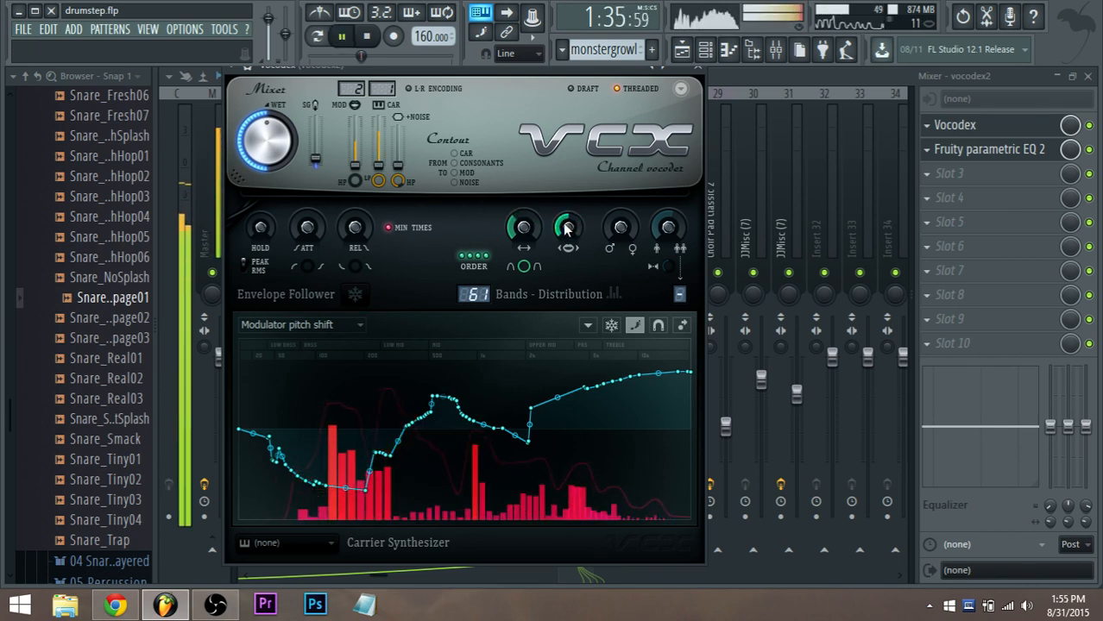
{"action": "mouse_move", "coordinate": [565, 228]}
{"action": "left_mouse_down"}
{"action": "mouse_move", "coordinate": [565, 203]}
{"action": "mouse_move", "coordinate": [566, 222]}
{"action": "left_mouse_up"}
{"action": "key", "text": "space"}
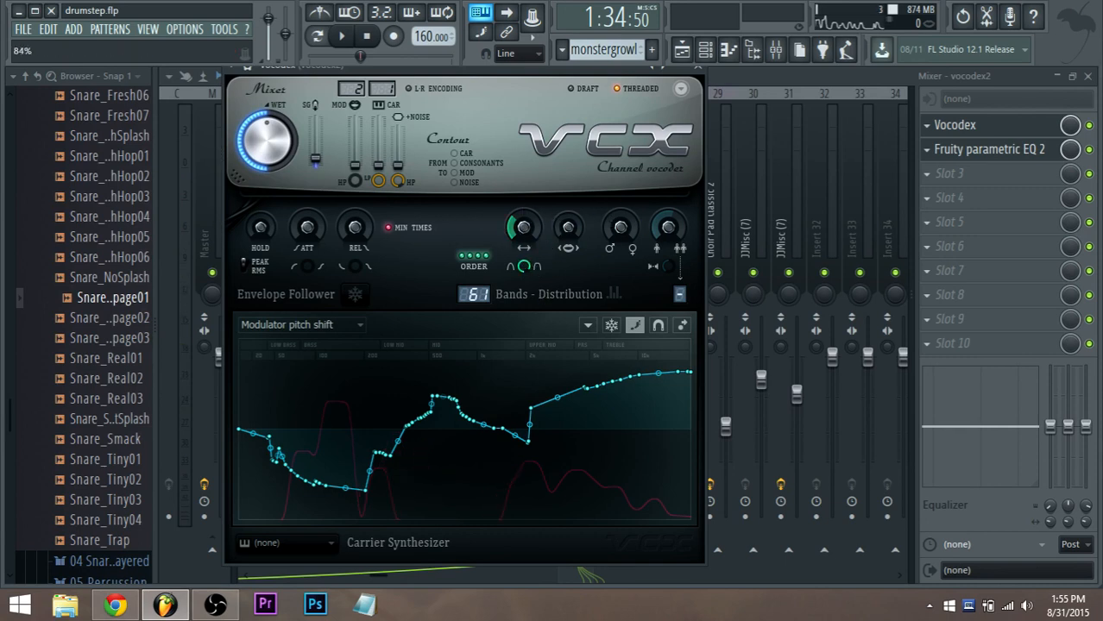
Lower the Filter flatness to 7% while auditioning the growl, then restore it
{"action": "key", "text": "space"}
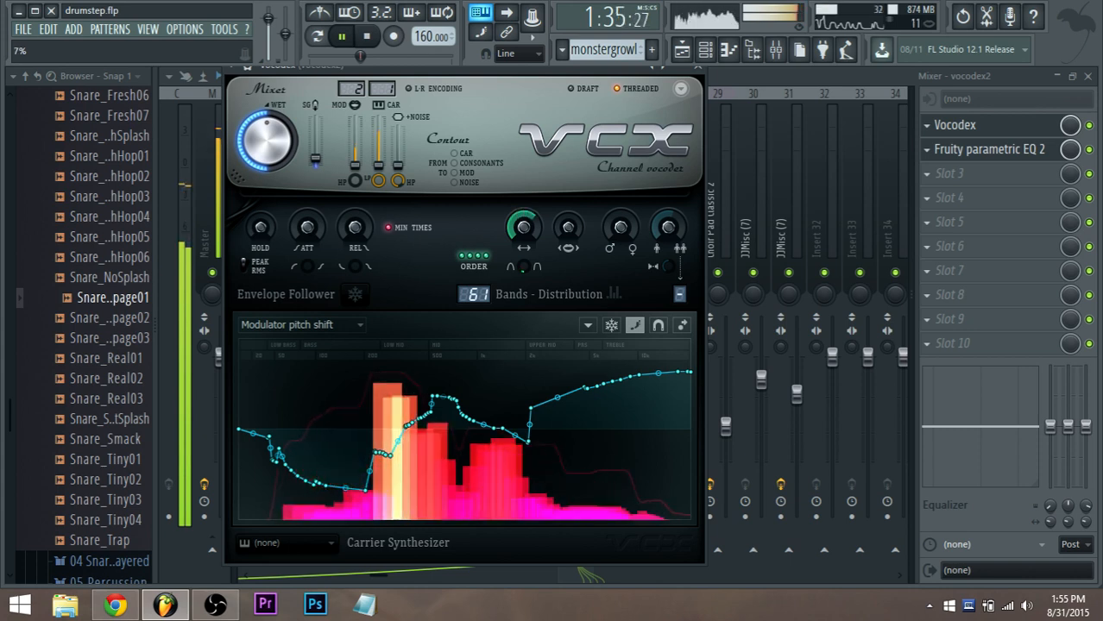
{"action": "key", "text": "space"}
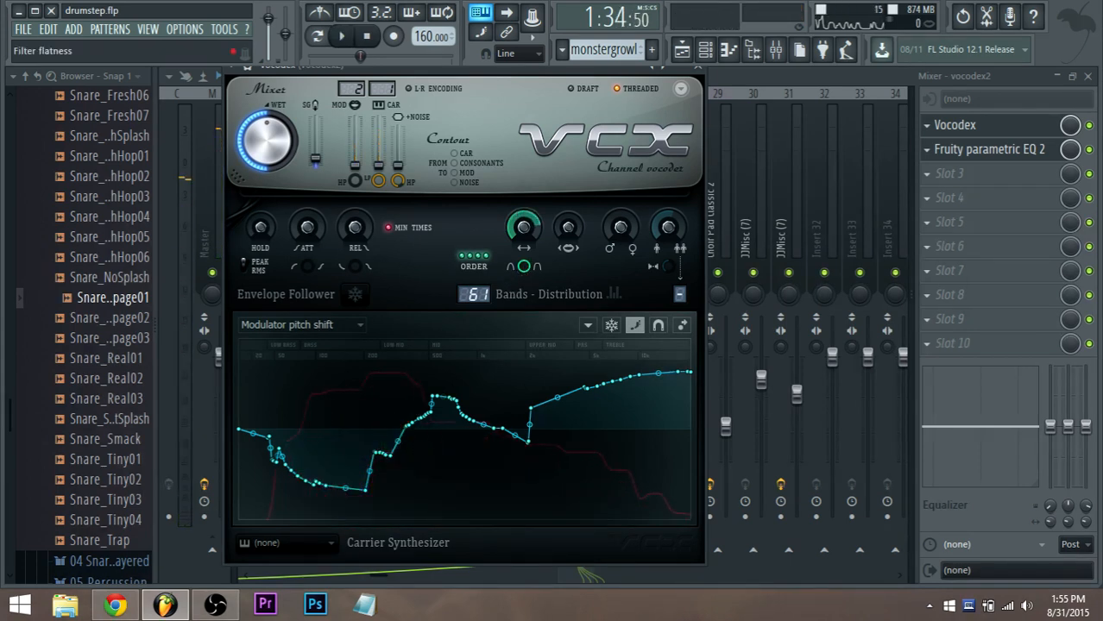
{"action": "left_click", "coordinate": [524, 266]}
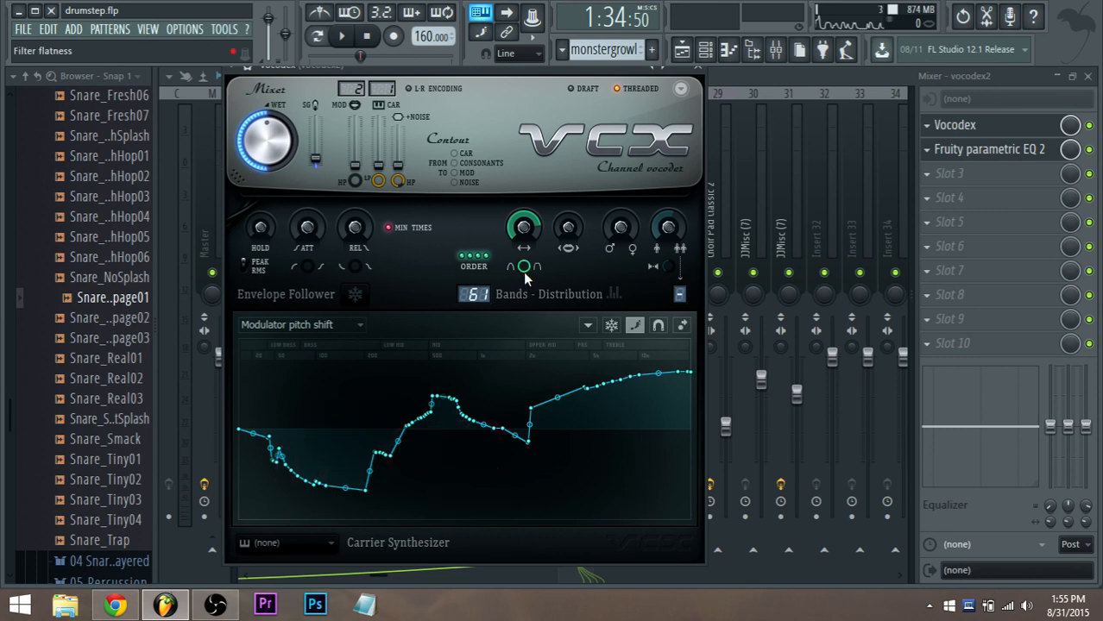
Audition the growl with the Filter flatness at 0%, restore the flatness, and lower the modulator band width multiplier
{"action": "key", "text": "space"}
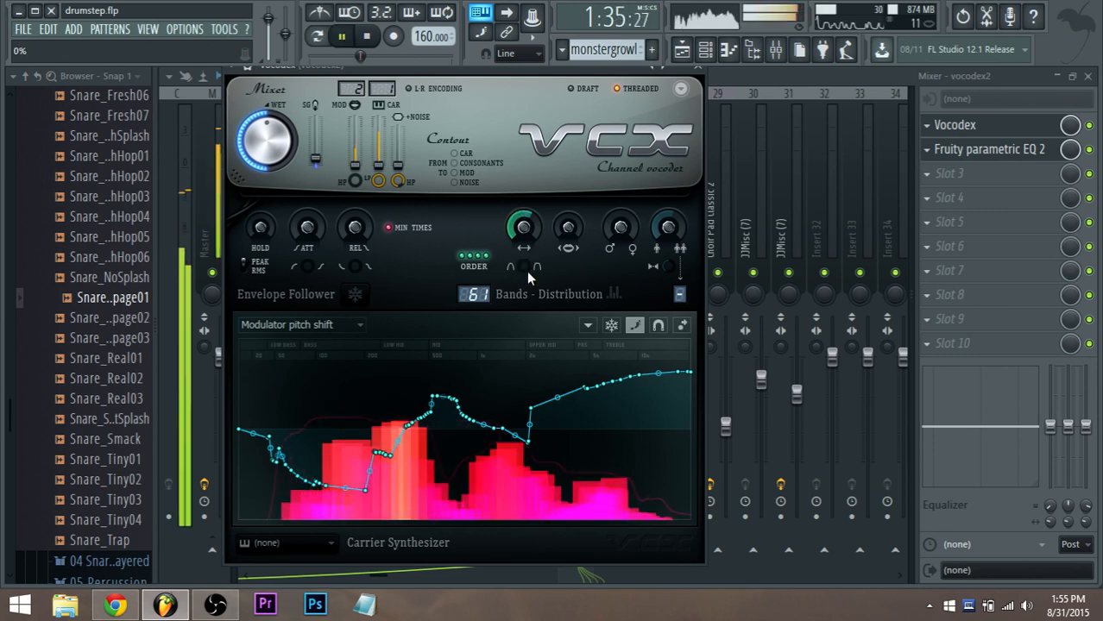
{"action": "scroll", "coordinate": [527, 271], "scroll_direction": "up", "scroll_amount": 1}
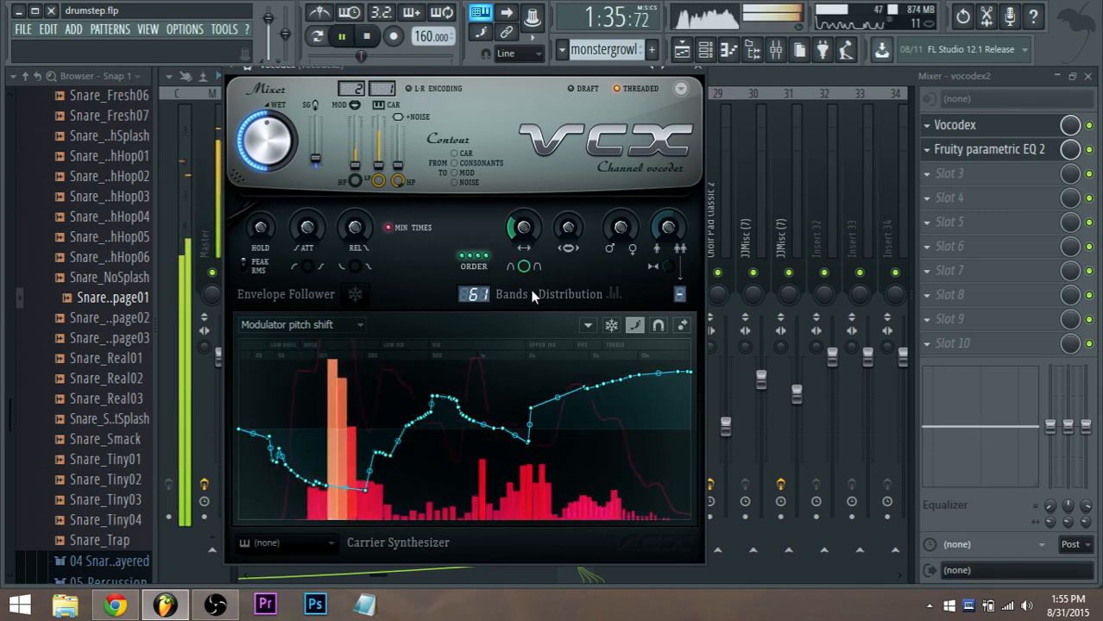
{"action": "key", "text": "space"}
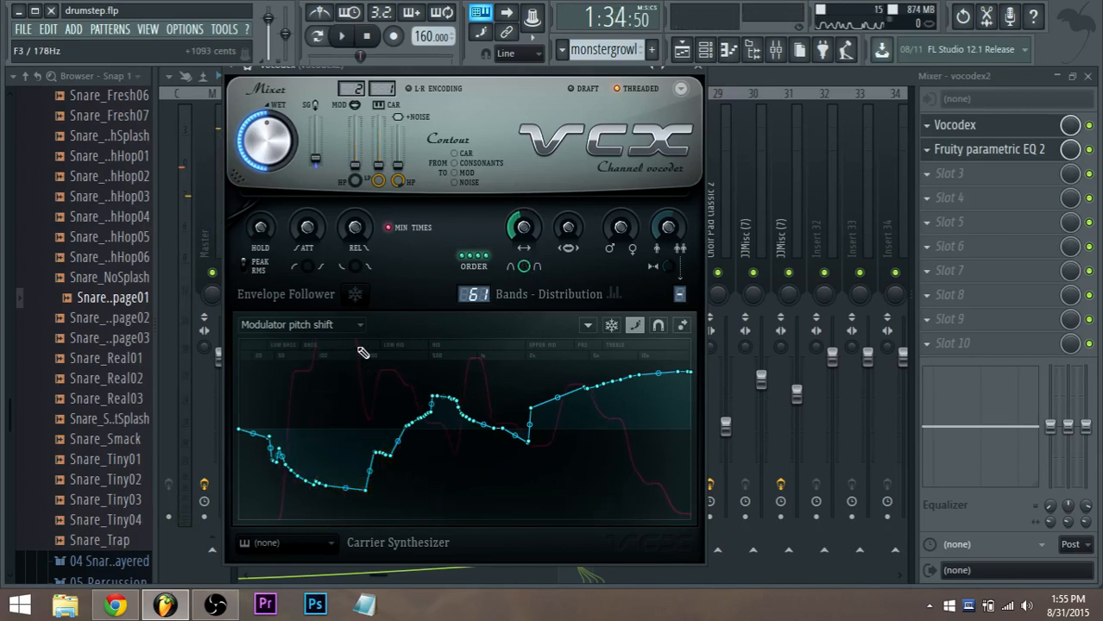
Review the list of curves the Vocodex editor can target and save the project
{"action": "left_click", "coordinate": [354, 326]}
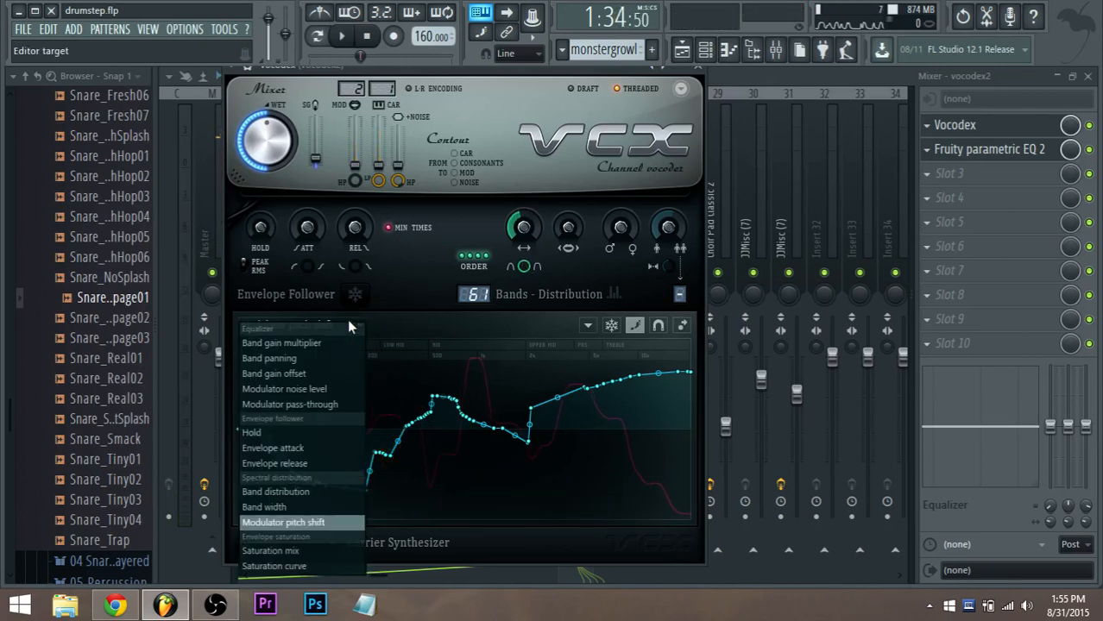
{"action": "left_click", "coordinate": [349, 325]}
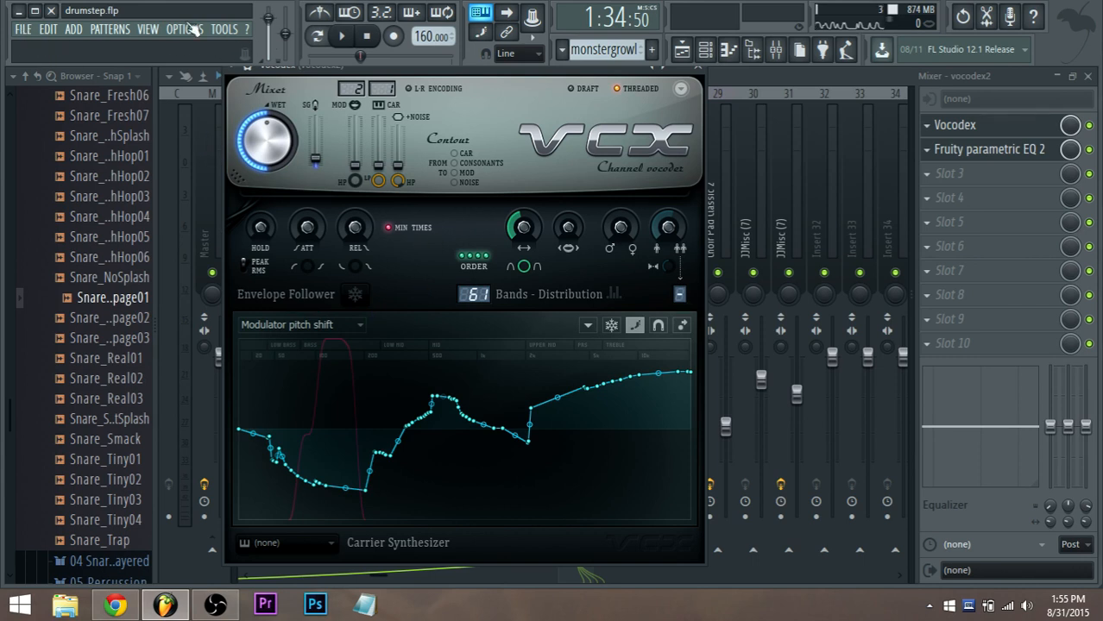
{"action": "left_click", "coordinate": [26, 30]}
{"action": "left_click", "coordinate": [53, 100]}
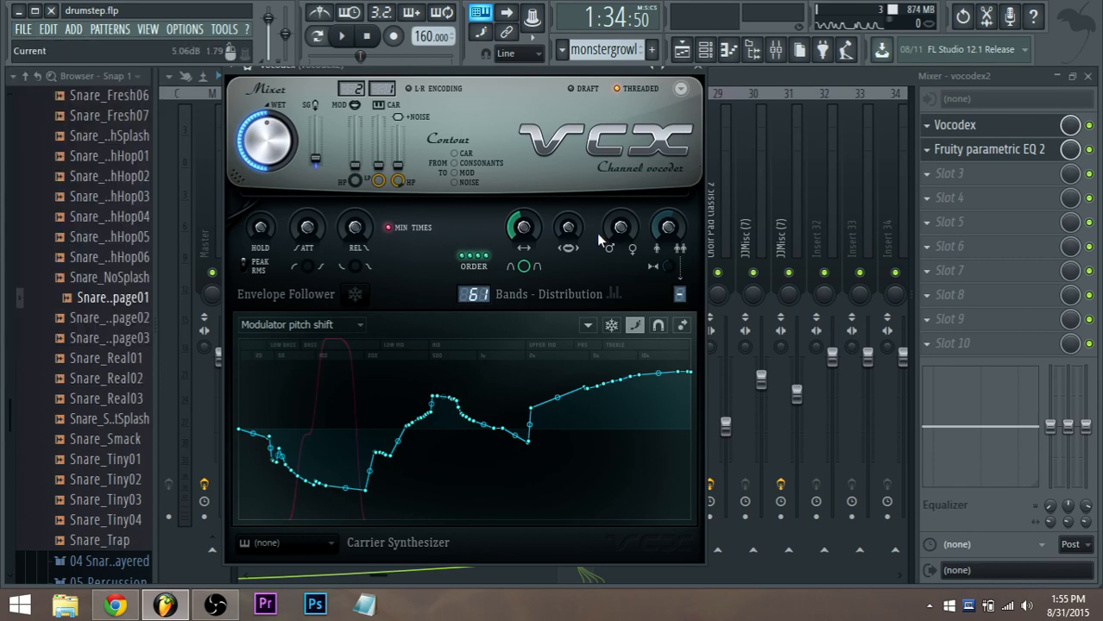
{"action": "left_click", "coordinate": [358, 331]}
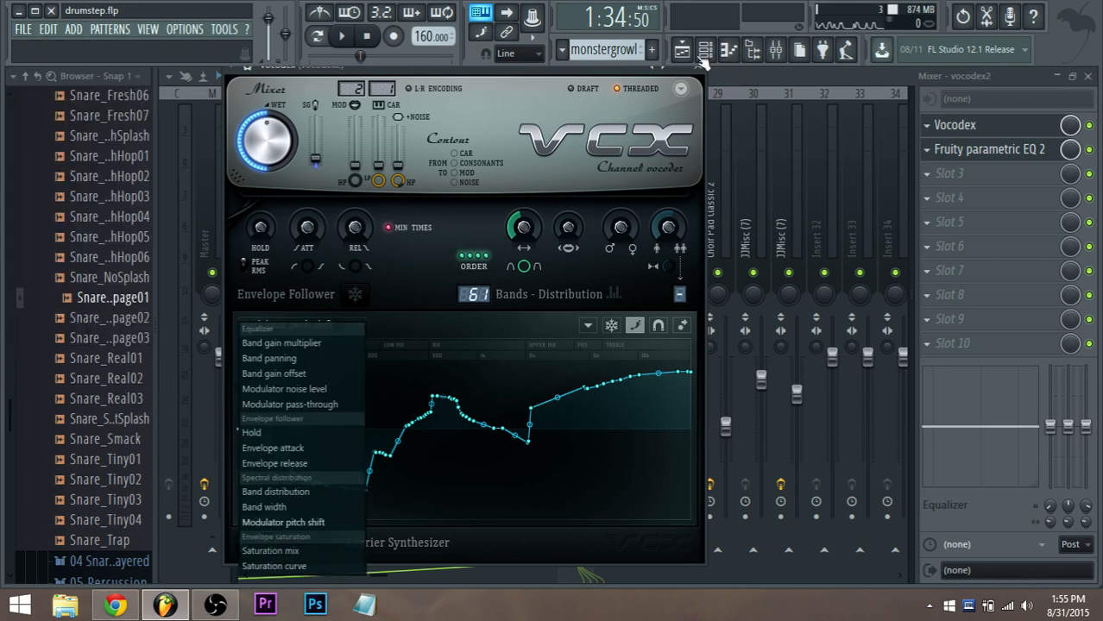
Open Fruity parametric EQ 2 on the vocodex2 insert and shape band 5 into a deep, narrow bass cut during playback
{"action": "left_click", "coordinate": [993, 154]}
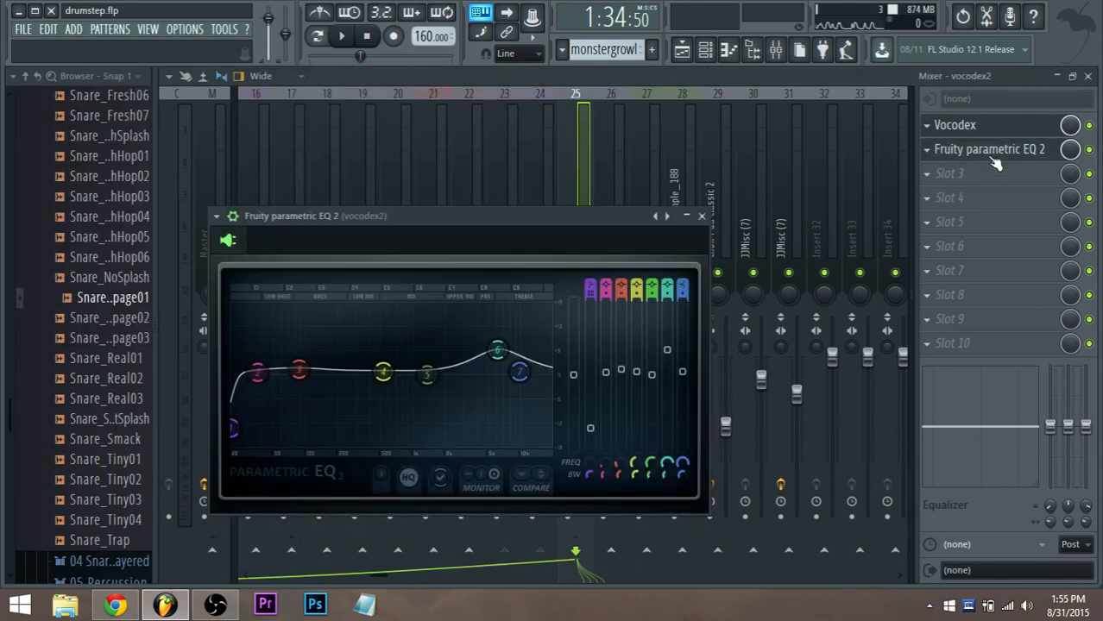
{"action": "key", "text": "space"}
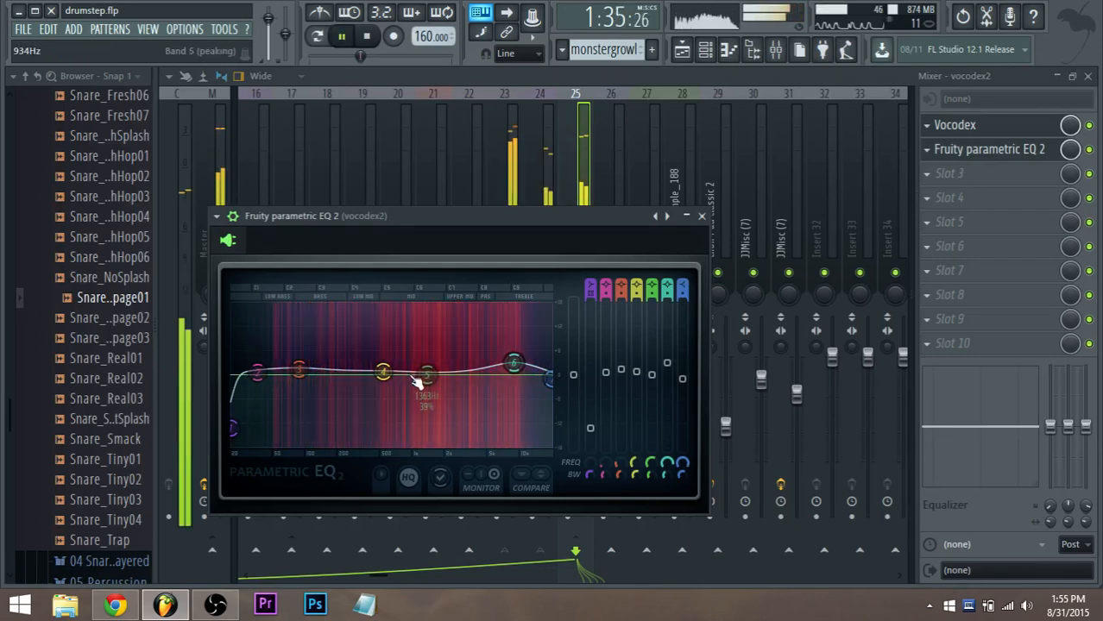
{"action": "left_click_drag", "start_coordinate": [423, 375], "coordinate": [333, 424]}
{"action": "scroll", "coordinate": [346, 416], "scroll_direction": "up", "scroll_amount": 5}
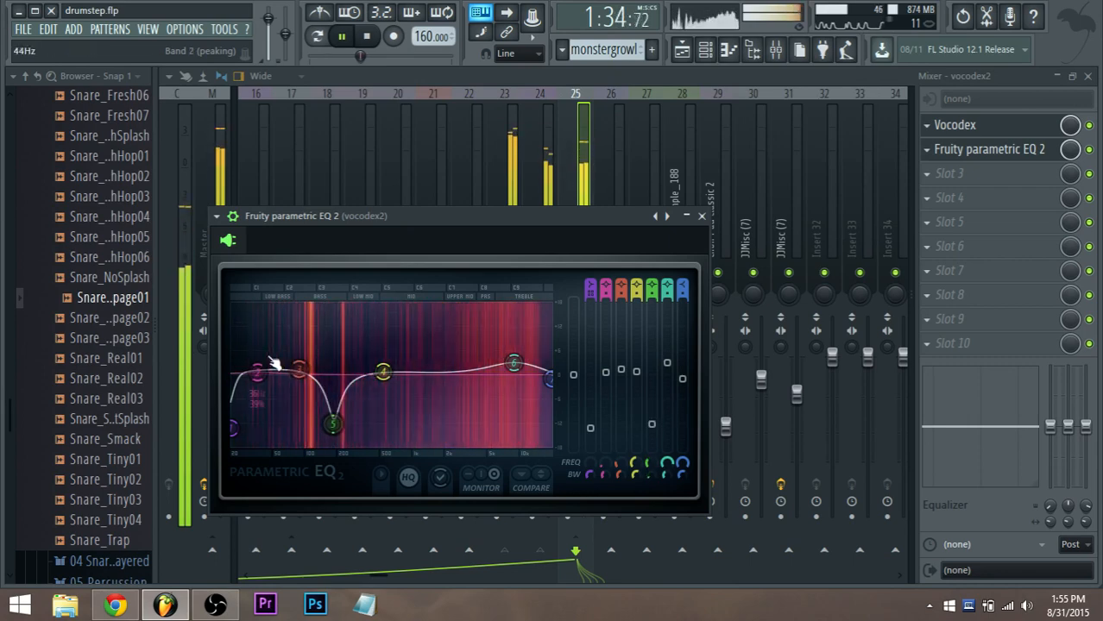
Raise band 3 slightly and return band 5 to near 0 dB at about 500 Hz, then stop playback
{"action": "mouse_move", "coordinate": [298, 369]}
{"action": "left_mouse_down"}
{"action": "mouse_move", "coordinate": [266, 367]}
{"action": "mouse_move", "coordinate": [293, 366]}
{"action": "left_mouse_up"}
{"action": "left_click_drag", "start_coordinate": [333, 423], "coordinate": [383, 375]}
{"action": "key", "text": "space"}
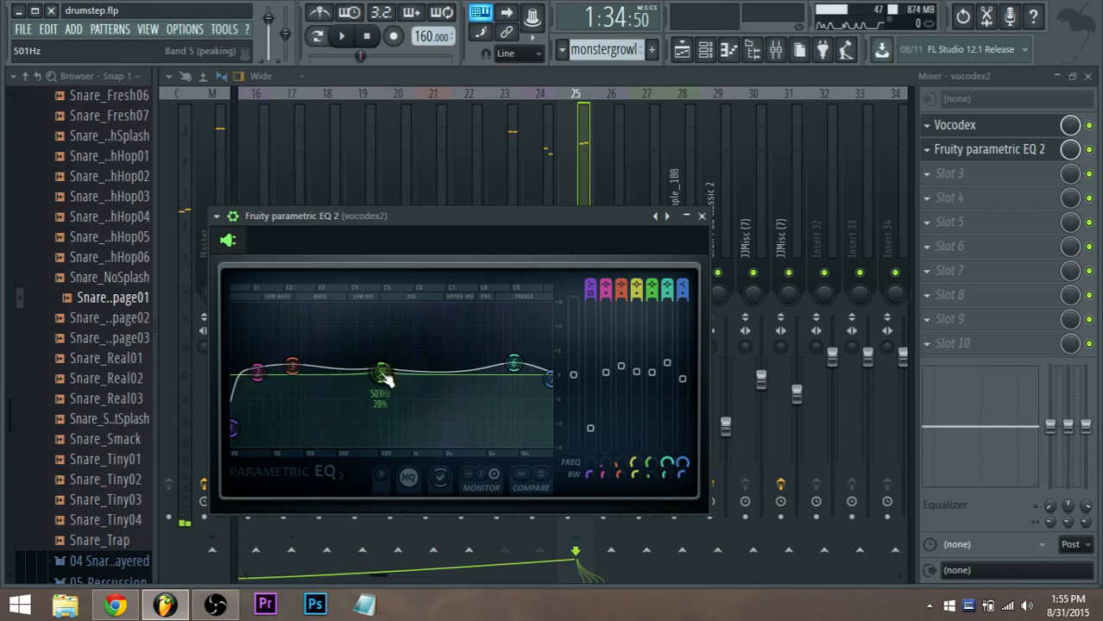
Open the dropbass piano roll, sound its A1 key and audition the notes
{"action": "left_click", "coordinate": [682, 49]}
{"action": "double_click", "coordinate": [420, 270]}
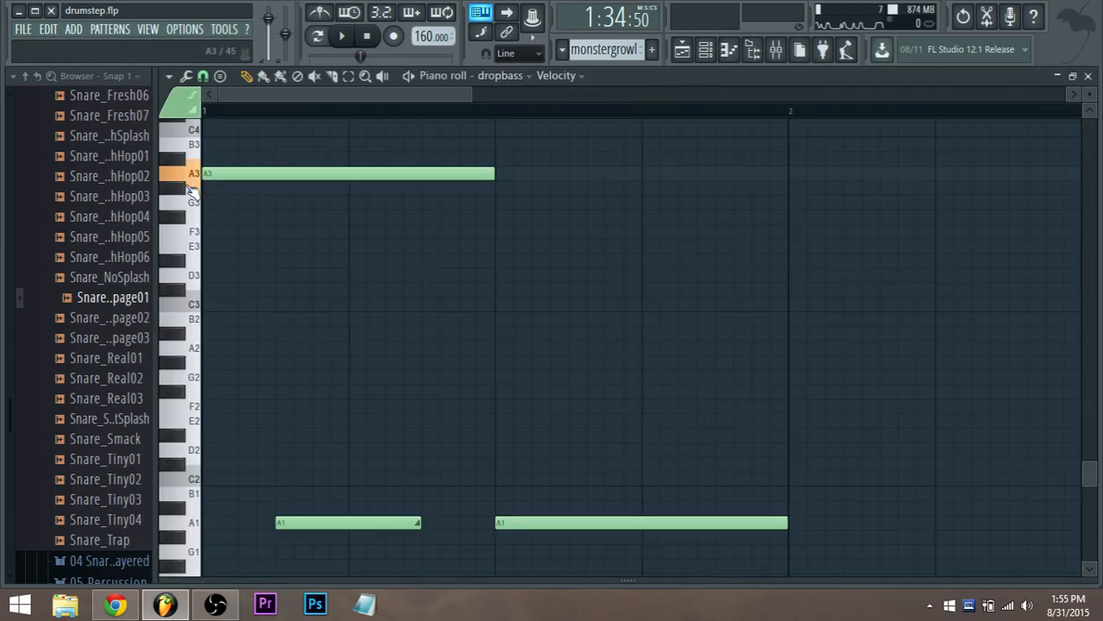
{"action": "scroll", "coordinate": [340, 363], "scroll_direction": "down", "scroll_amount": 1}
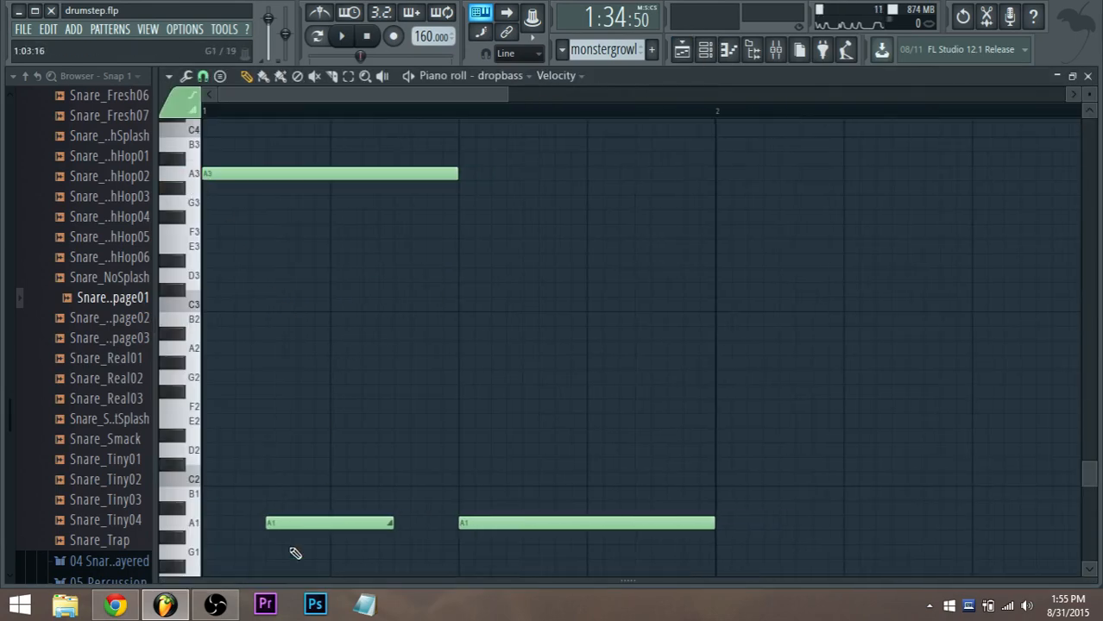
{"action": "scroll", "coordinate": [282, 520], "scroll_direction": "down", "scroll_amount": 1}
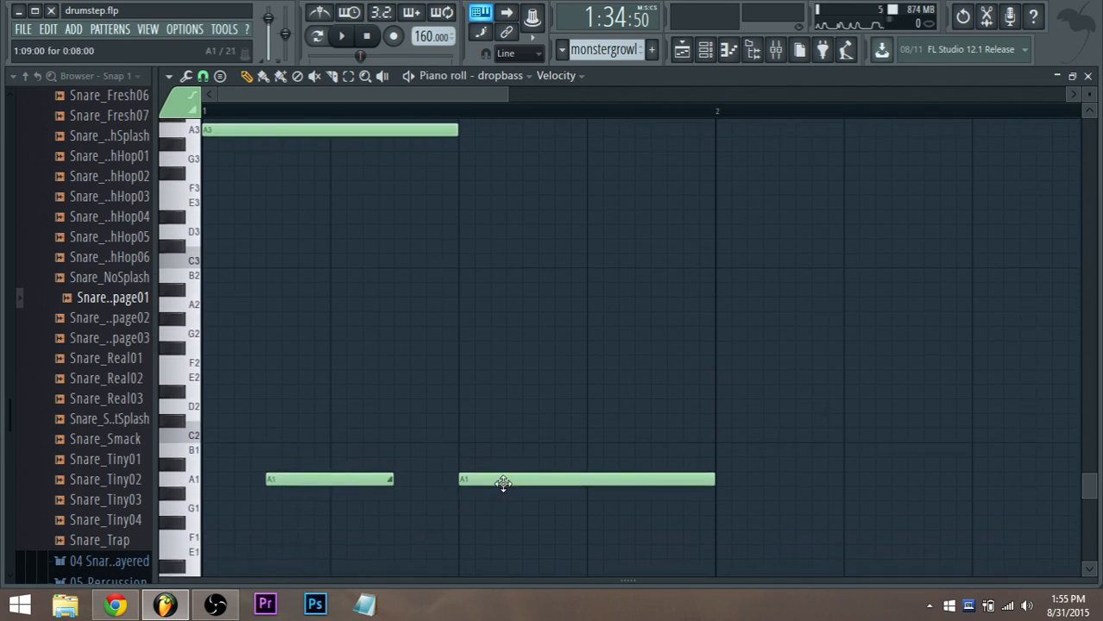
{"action": "left_click", "coordinate": [197, 482]}
{"action": "key", "text": "space"}
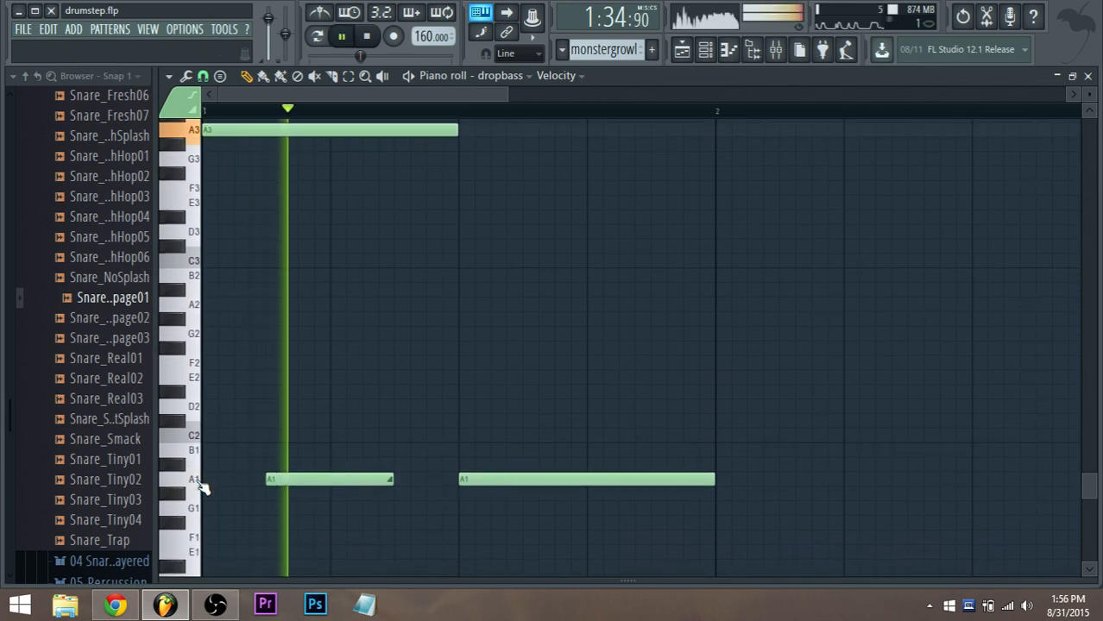
{"action": "key", "text": "space"}
Save the project again with the dropbass notes in view
{"action": "scroll", "coordinate": [256, 545], "scroll_direction": "down", "scroll_amount": 3}
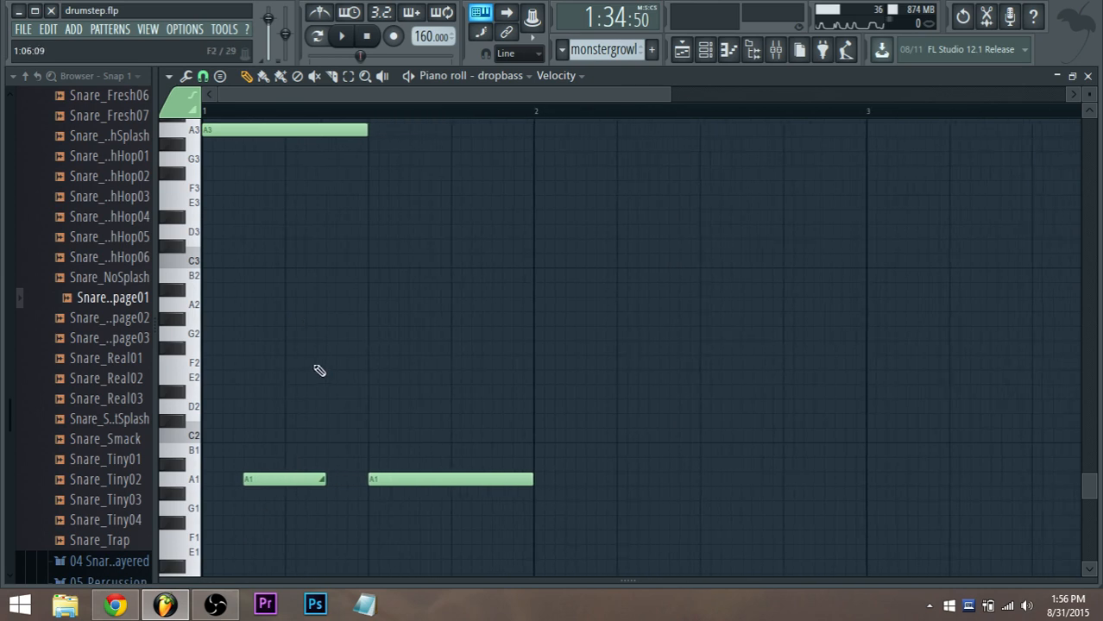
{"action": "scroll", "coordinate": [345, 380], "scroll_direction": "up", "scroll_amount": 1}
{"action": "scroll", "coordinate": [355, 386], "scroll_direction": "up", "scroll_amount": 1}
{"action": "left_click", "coordinate": [23, 28]}
{"action": "left_click", "coordinate": [58, 101]}
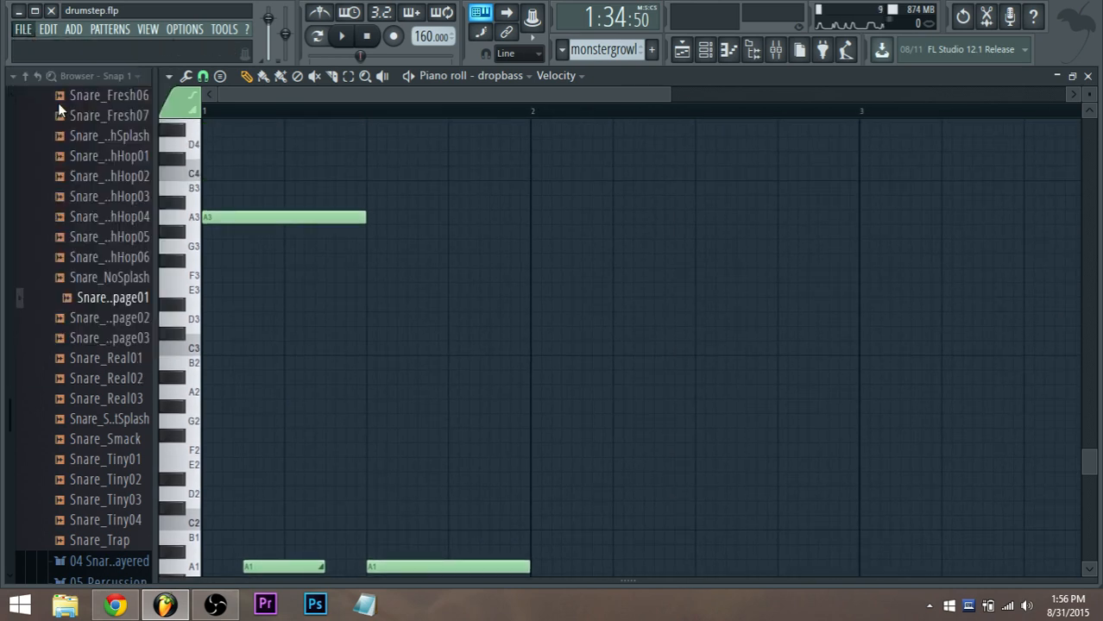
{"action": "left_click", "coordinate": [215, 606]}
{"action": "left_click", "coordinate": [216, 605]}
{"action": "scroll", "coordinate": [467, 421], "scroll_direction": "up", "scroll_amount": 2}
{"action": "scroll", "coordinate": [468, 421], "scroll_direction": "down", "scroll_amount": 6}
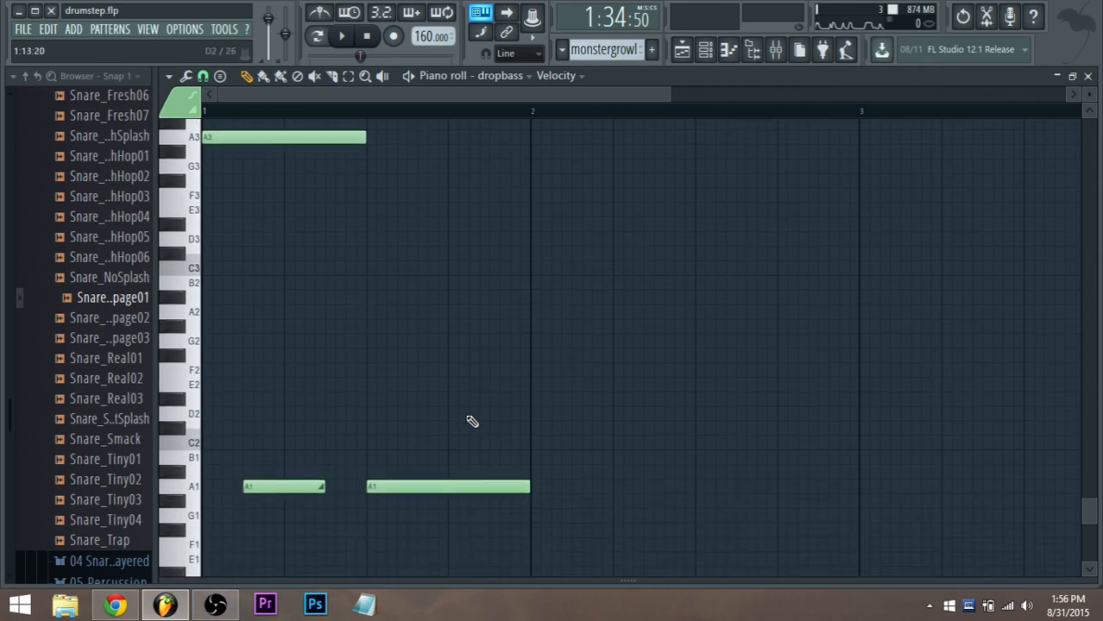
{"action": "left_click_drag", "start_coordinate": [1089, 95], "coordinate": [1090, 63]}
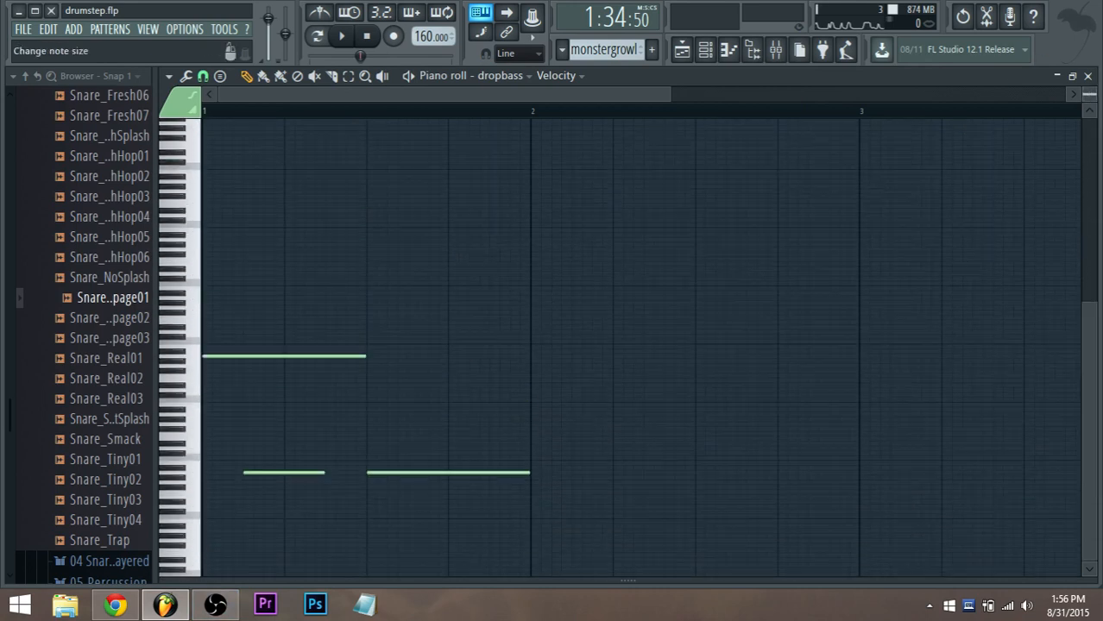
{"action": "scroll", "coordinate": [640, 292], "scroll_direction": "up", "scroll_amount": 1}
{"action": "scroll", "coordinate": [640, 291], "scroll_direction": "up", "scroll_amount": 1}
{"action": "left_click_drag", "start_coordinate": [671, 95], "coordinate": [624, 318]}
{"action": "left_click_drag", "start_coordinate": [1089, 94], "coordinate": [1089, 129]}
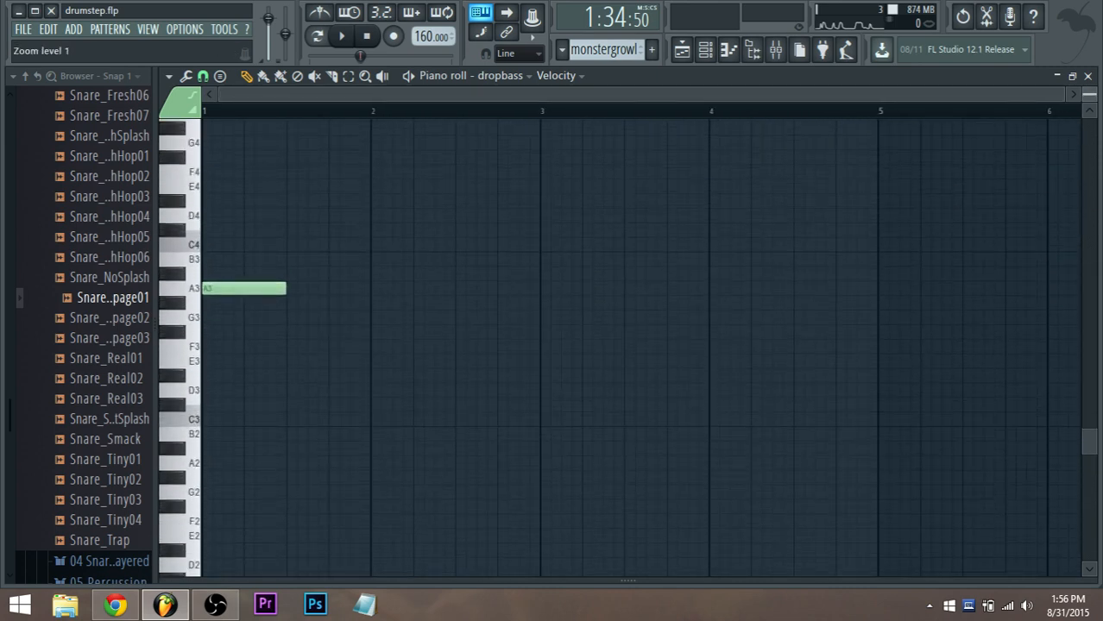
{"action": "scroll", "coordinate": [125, 446], "scroll_direction": "down", "scroll_amount": 3}
{"action": "scroll", "coordinate": [327, 512], "scroll_direction": "down", "scroll_amount": 3}
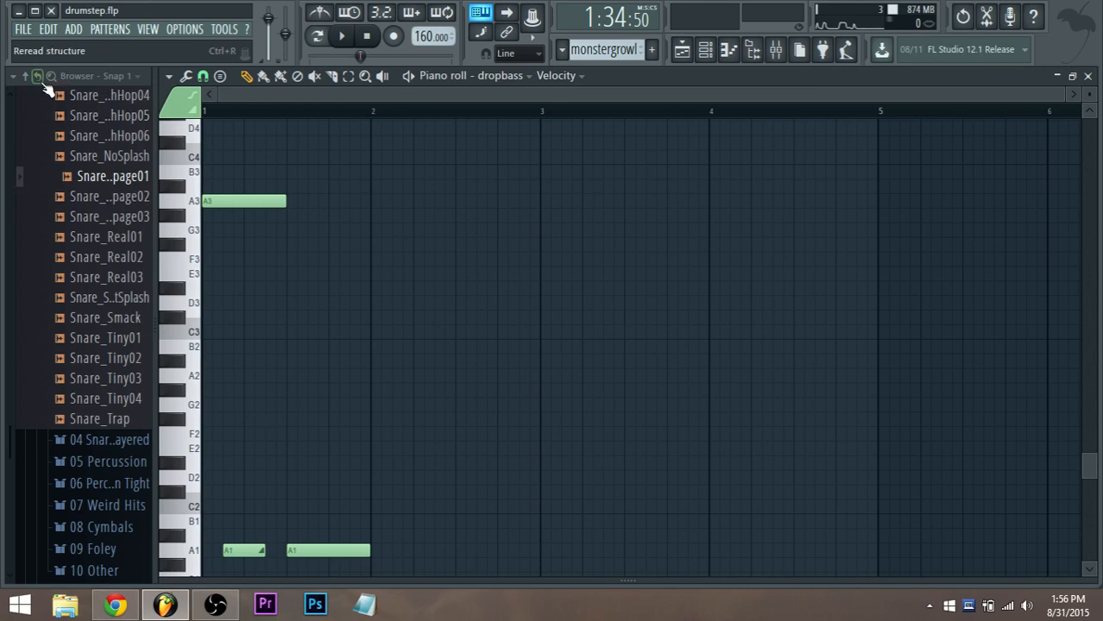
Save the drumstep project and switch to Open Broadcaster Software
{"action": "left_click", "coordinate": [23, 31]}
{"action": "left_click", "coordinate": [37, 103]}
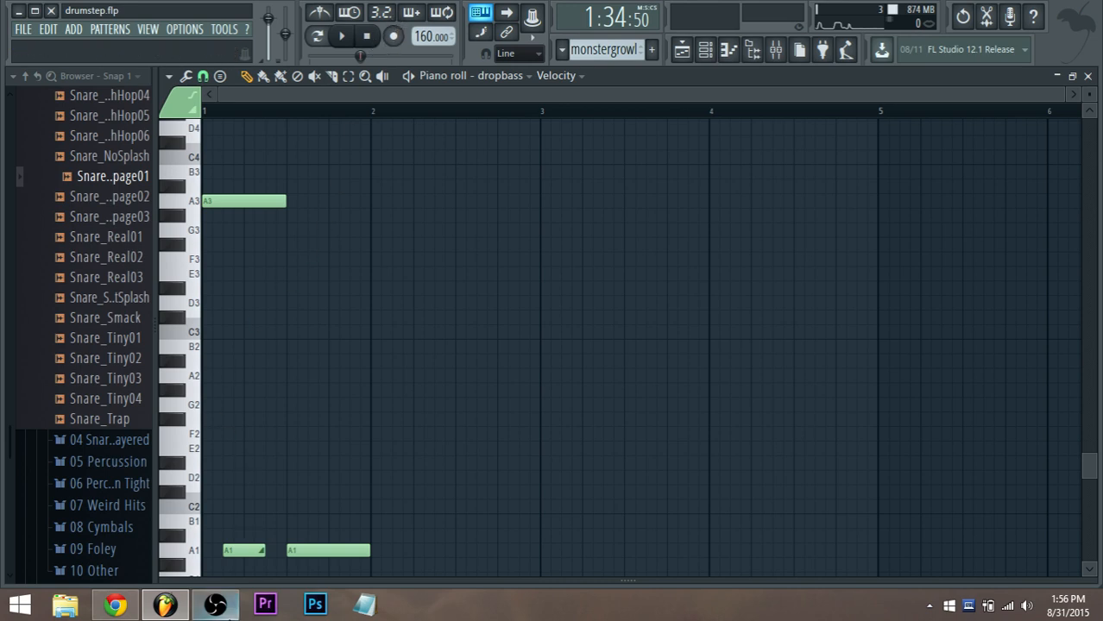
{"action": "left_click", "coordinate": [215, 605]}
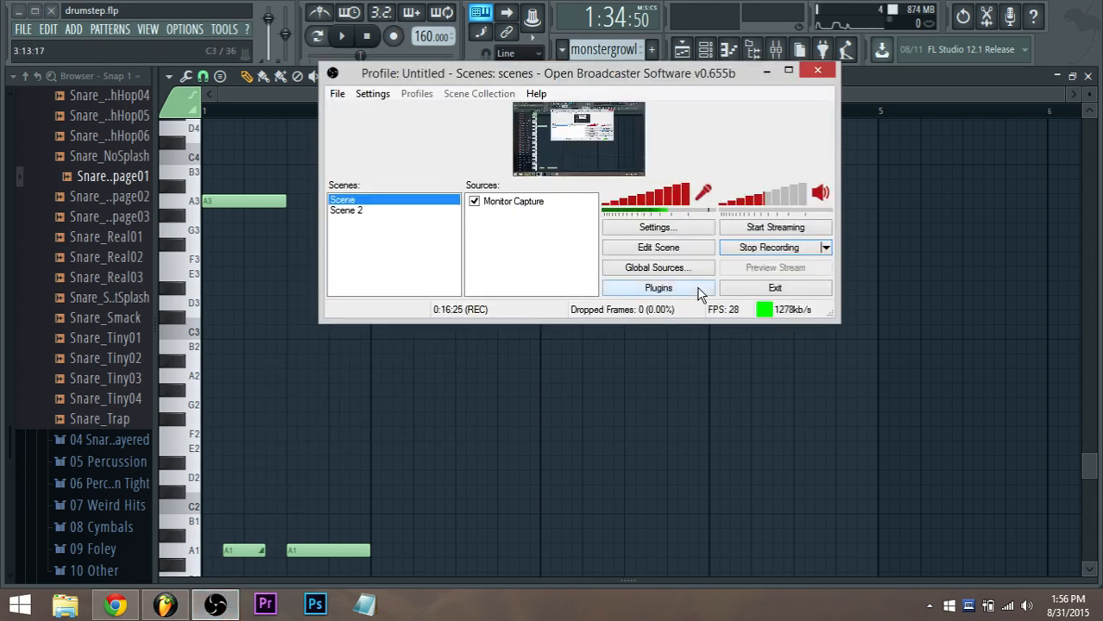